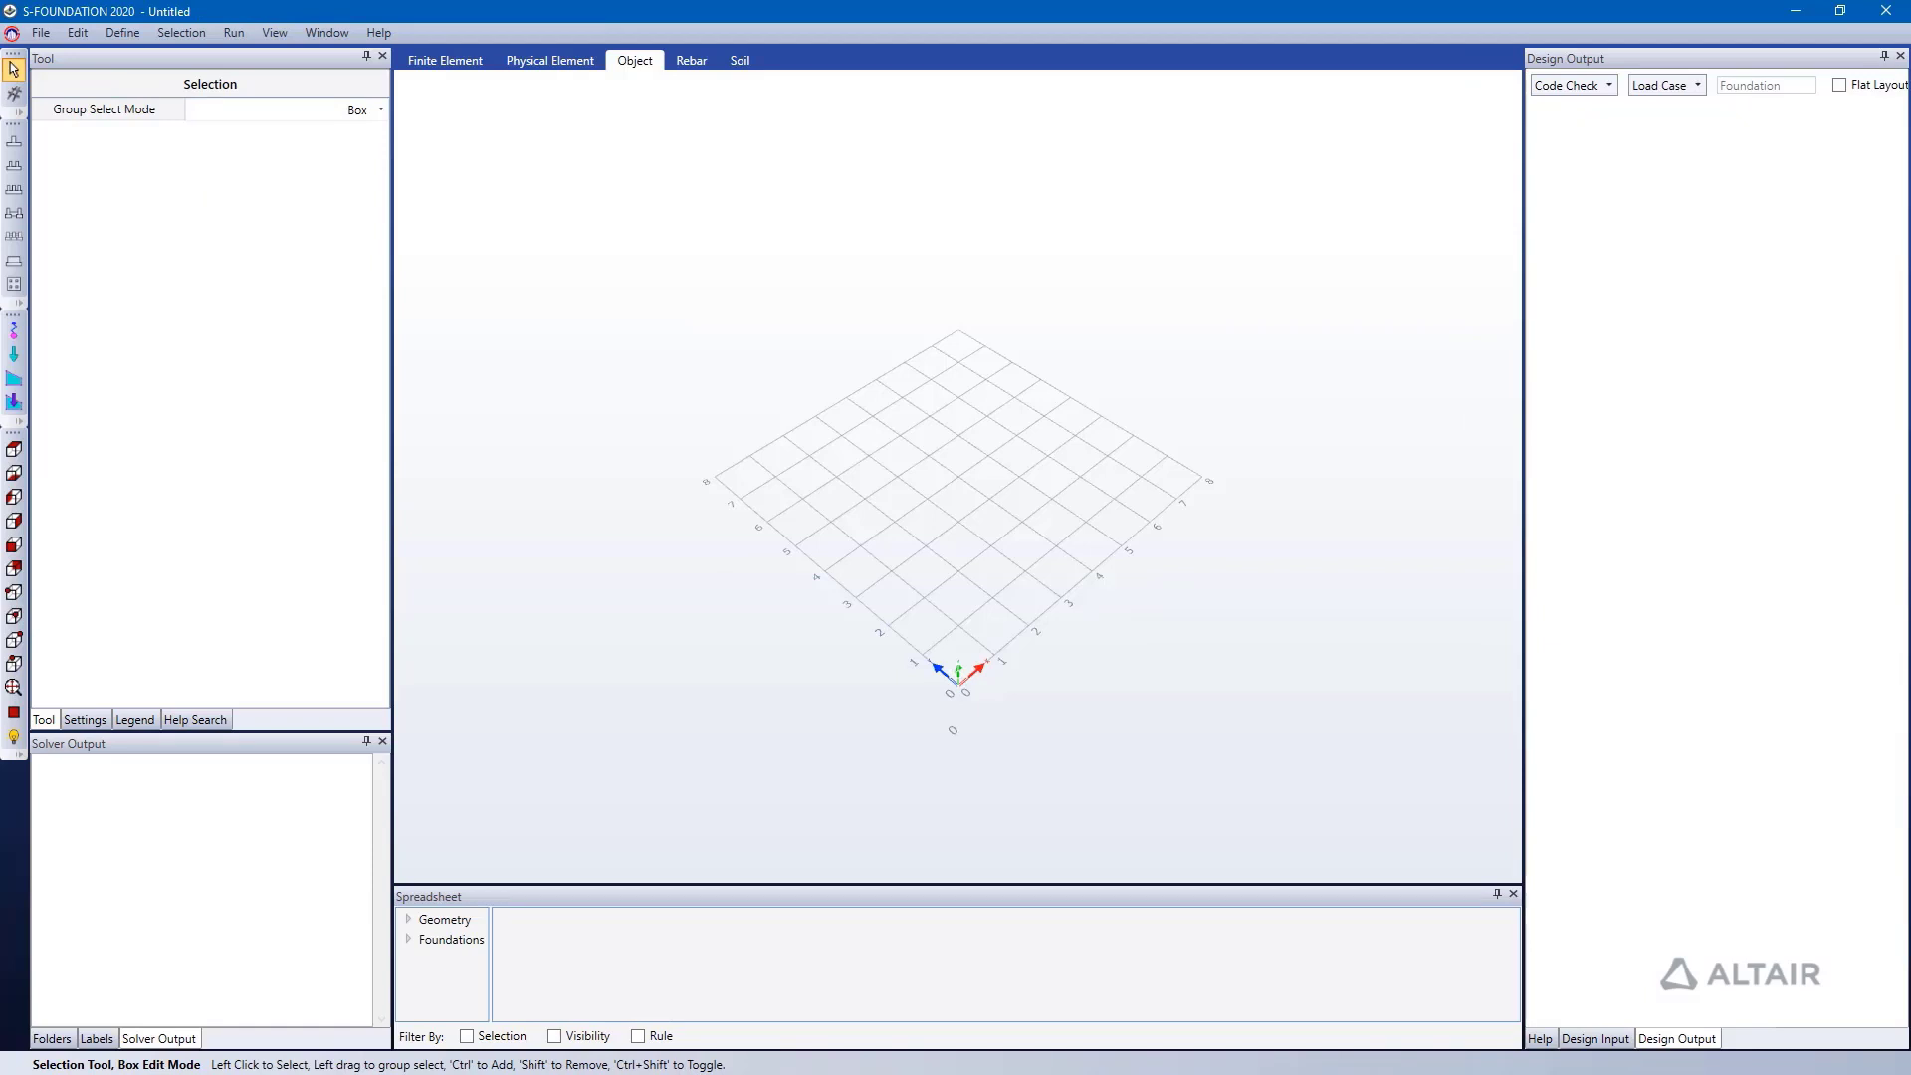
# - Start an ETABS import using Test4Story2__VertSpr_V974_kN-M.mdb as input and version 9.7.4
pyautogui.click(48, 35)
pyautogui.moveTo(91, 314)
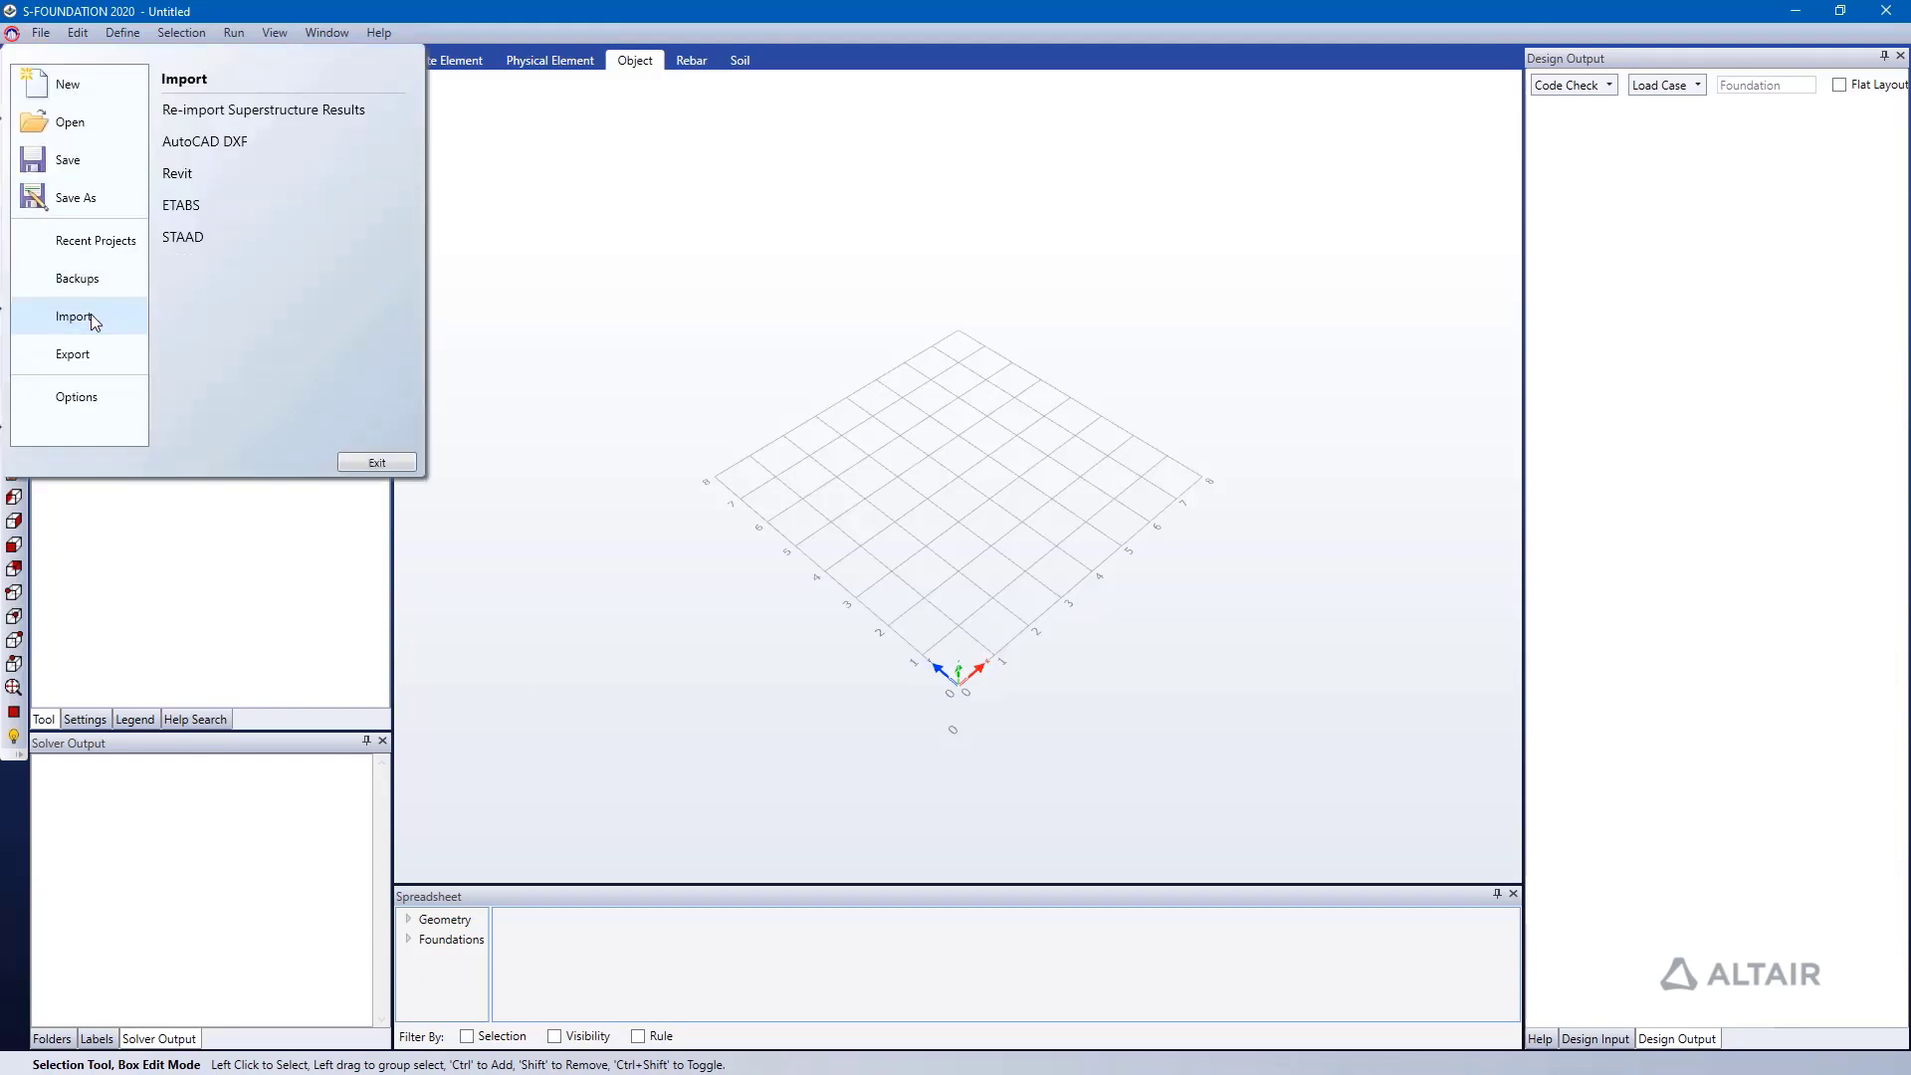
pyautogui.click(255, 215)
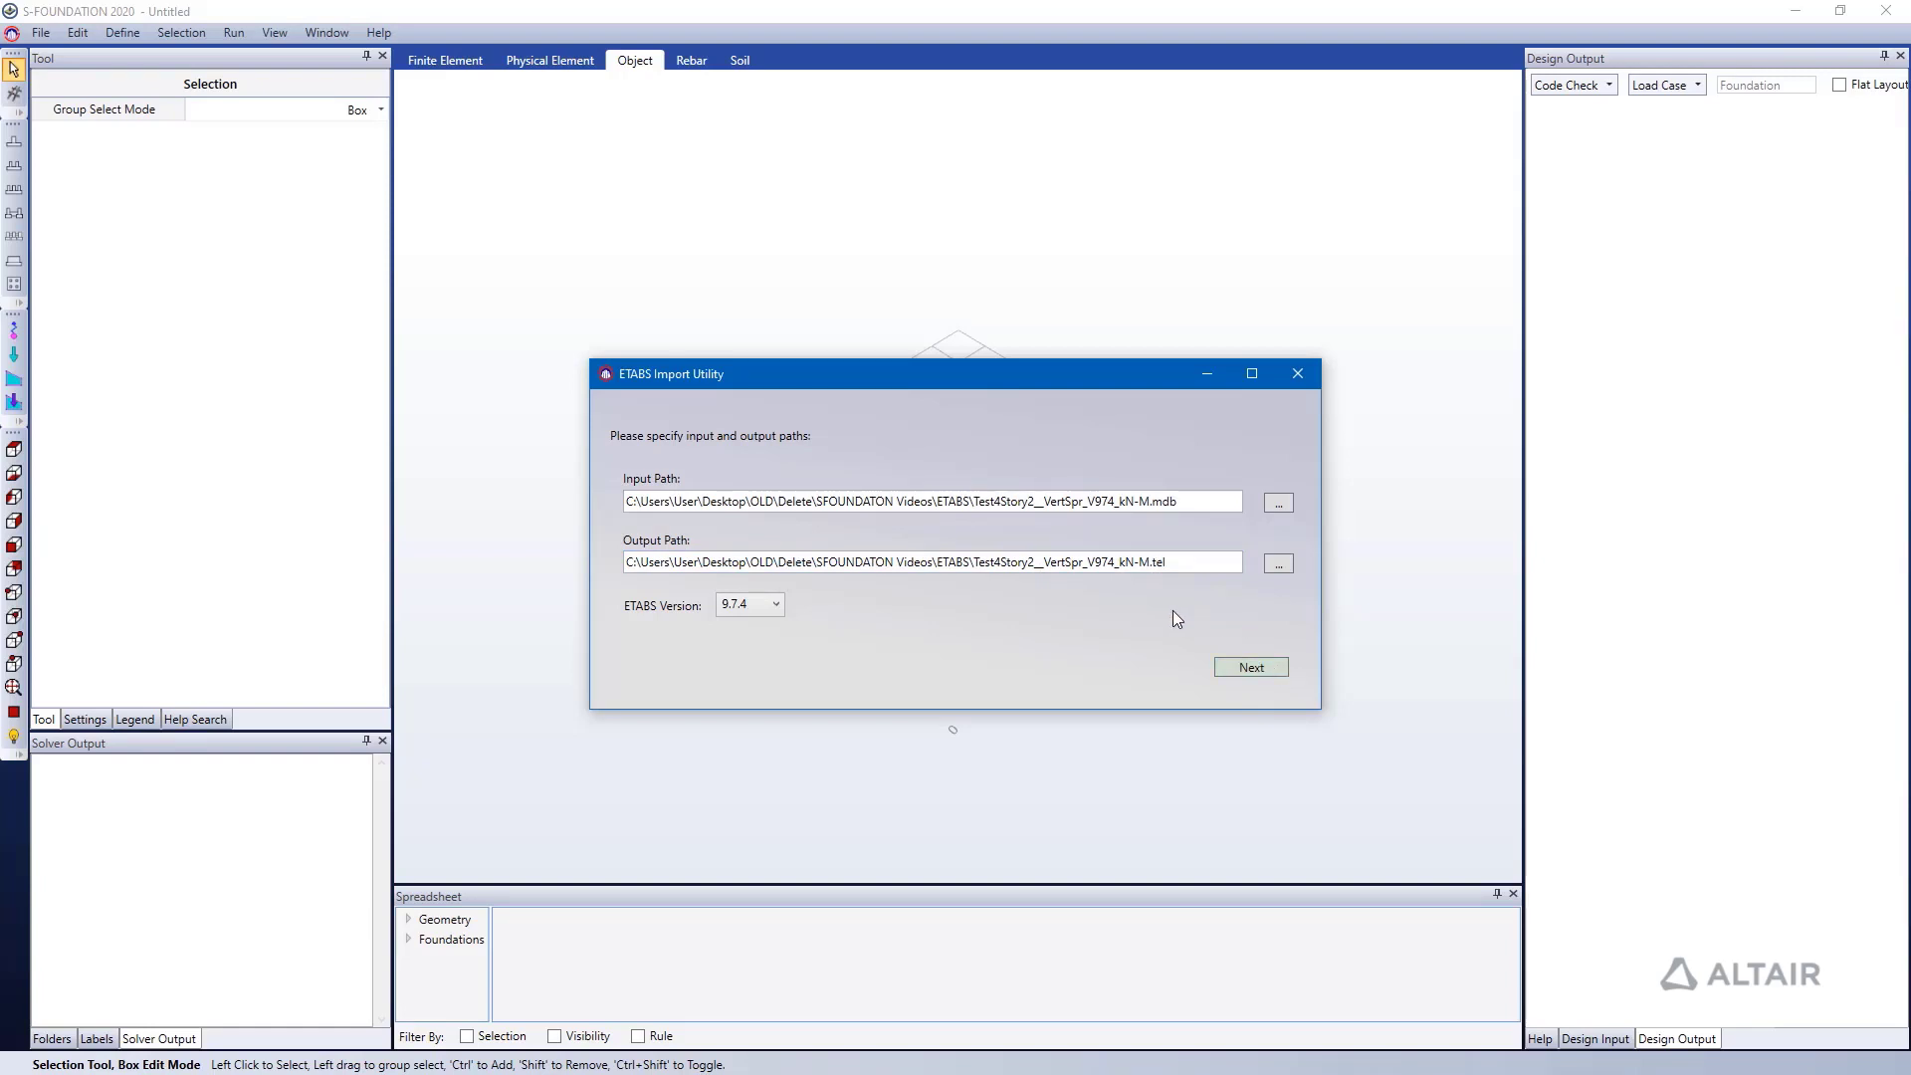
# - Import the model without load cases or the two wind combinations, then close the log
pyautogui.click(1252, 667)
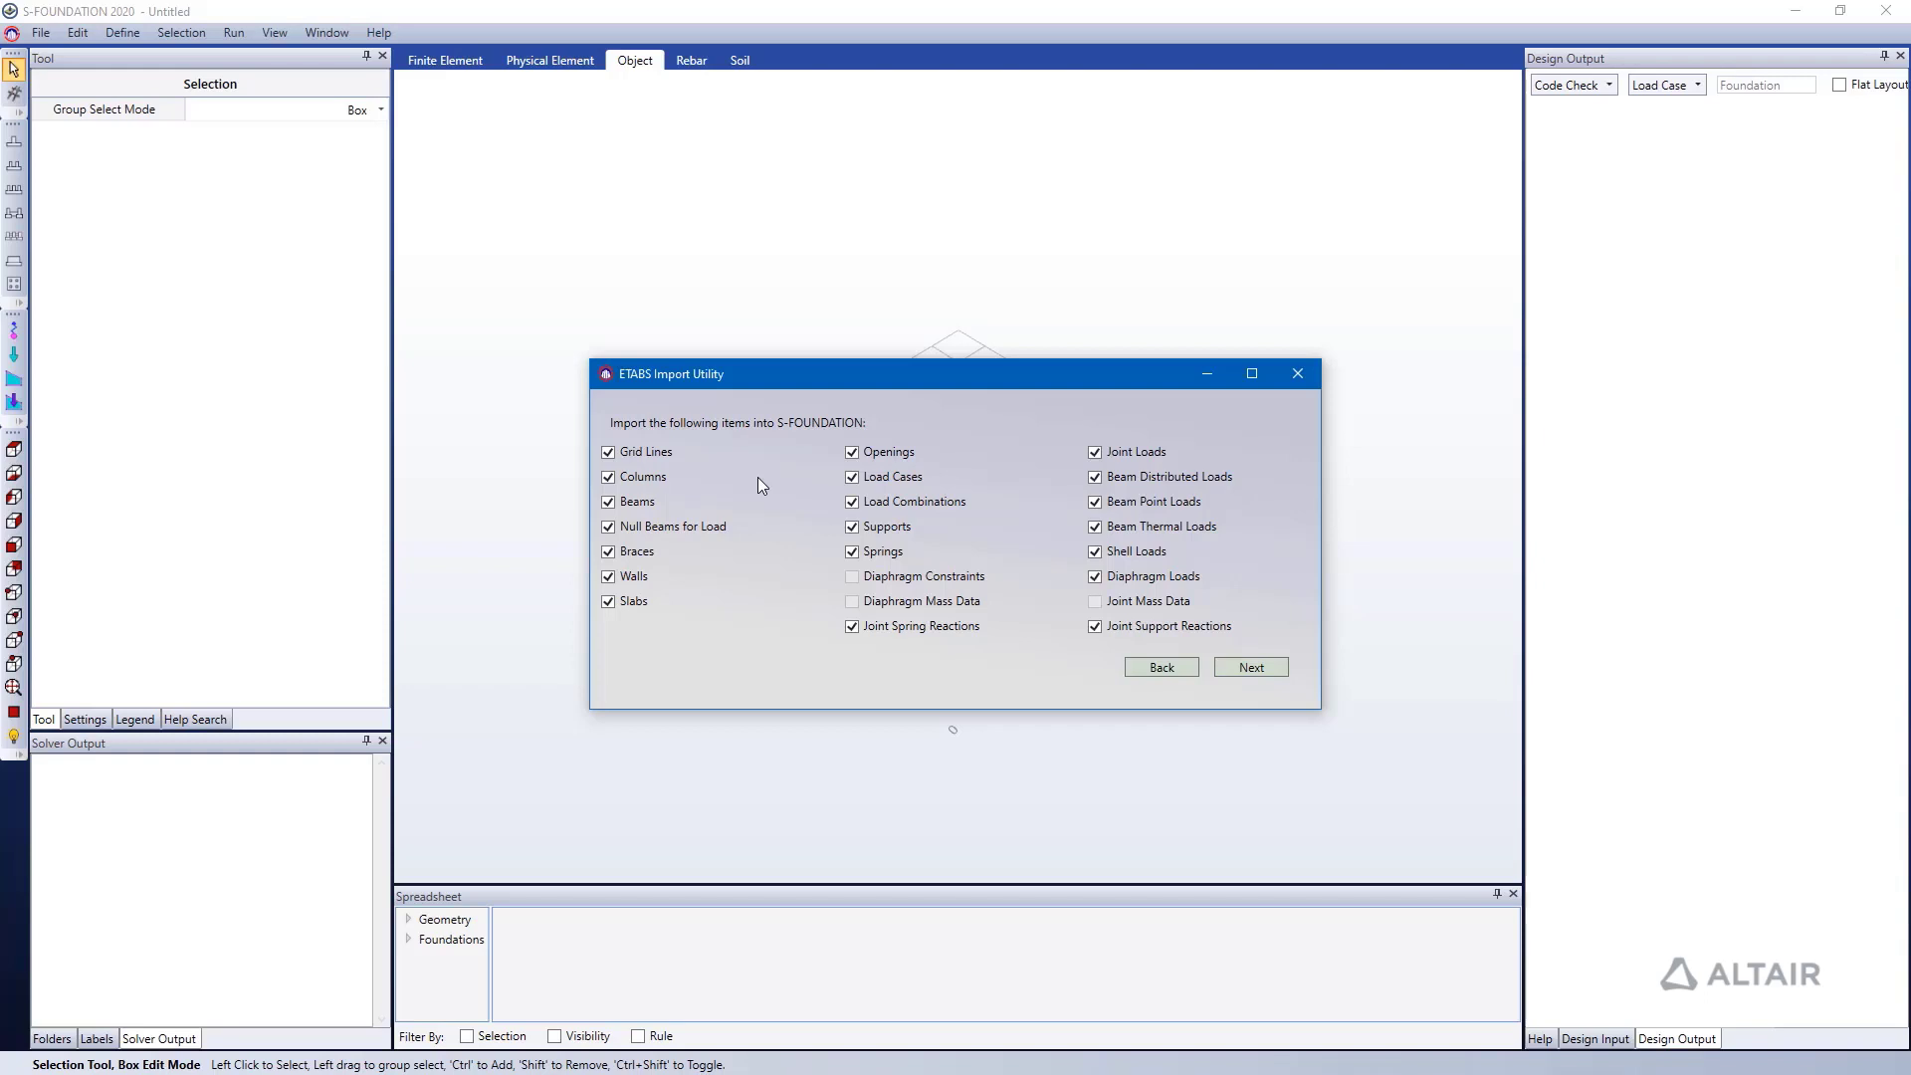
pyautogui.click(1251, 667)
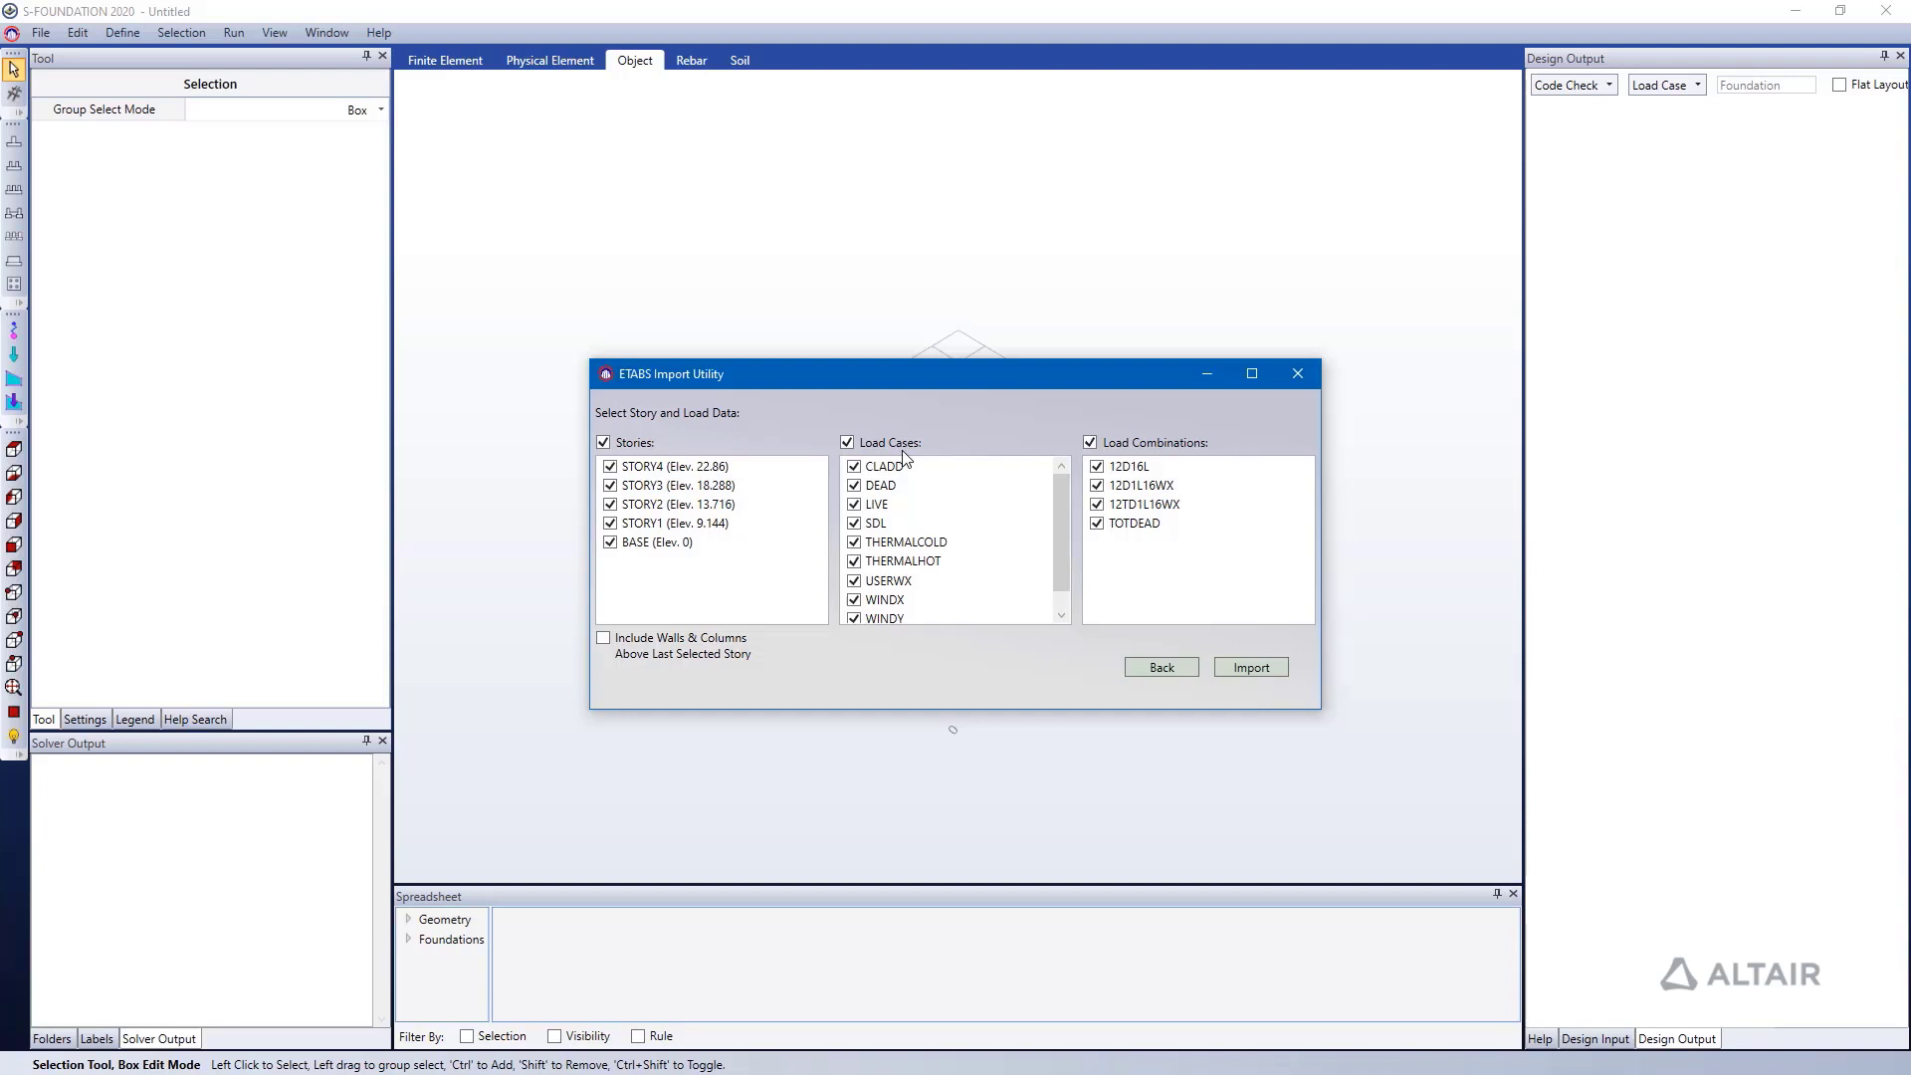
pyautogui.click(848, 443)
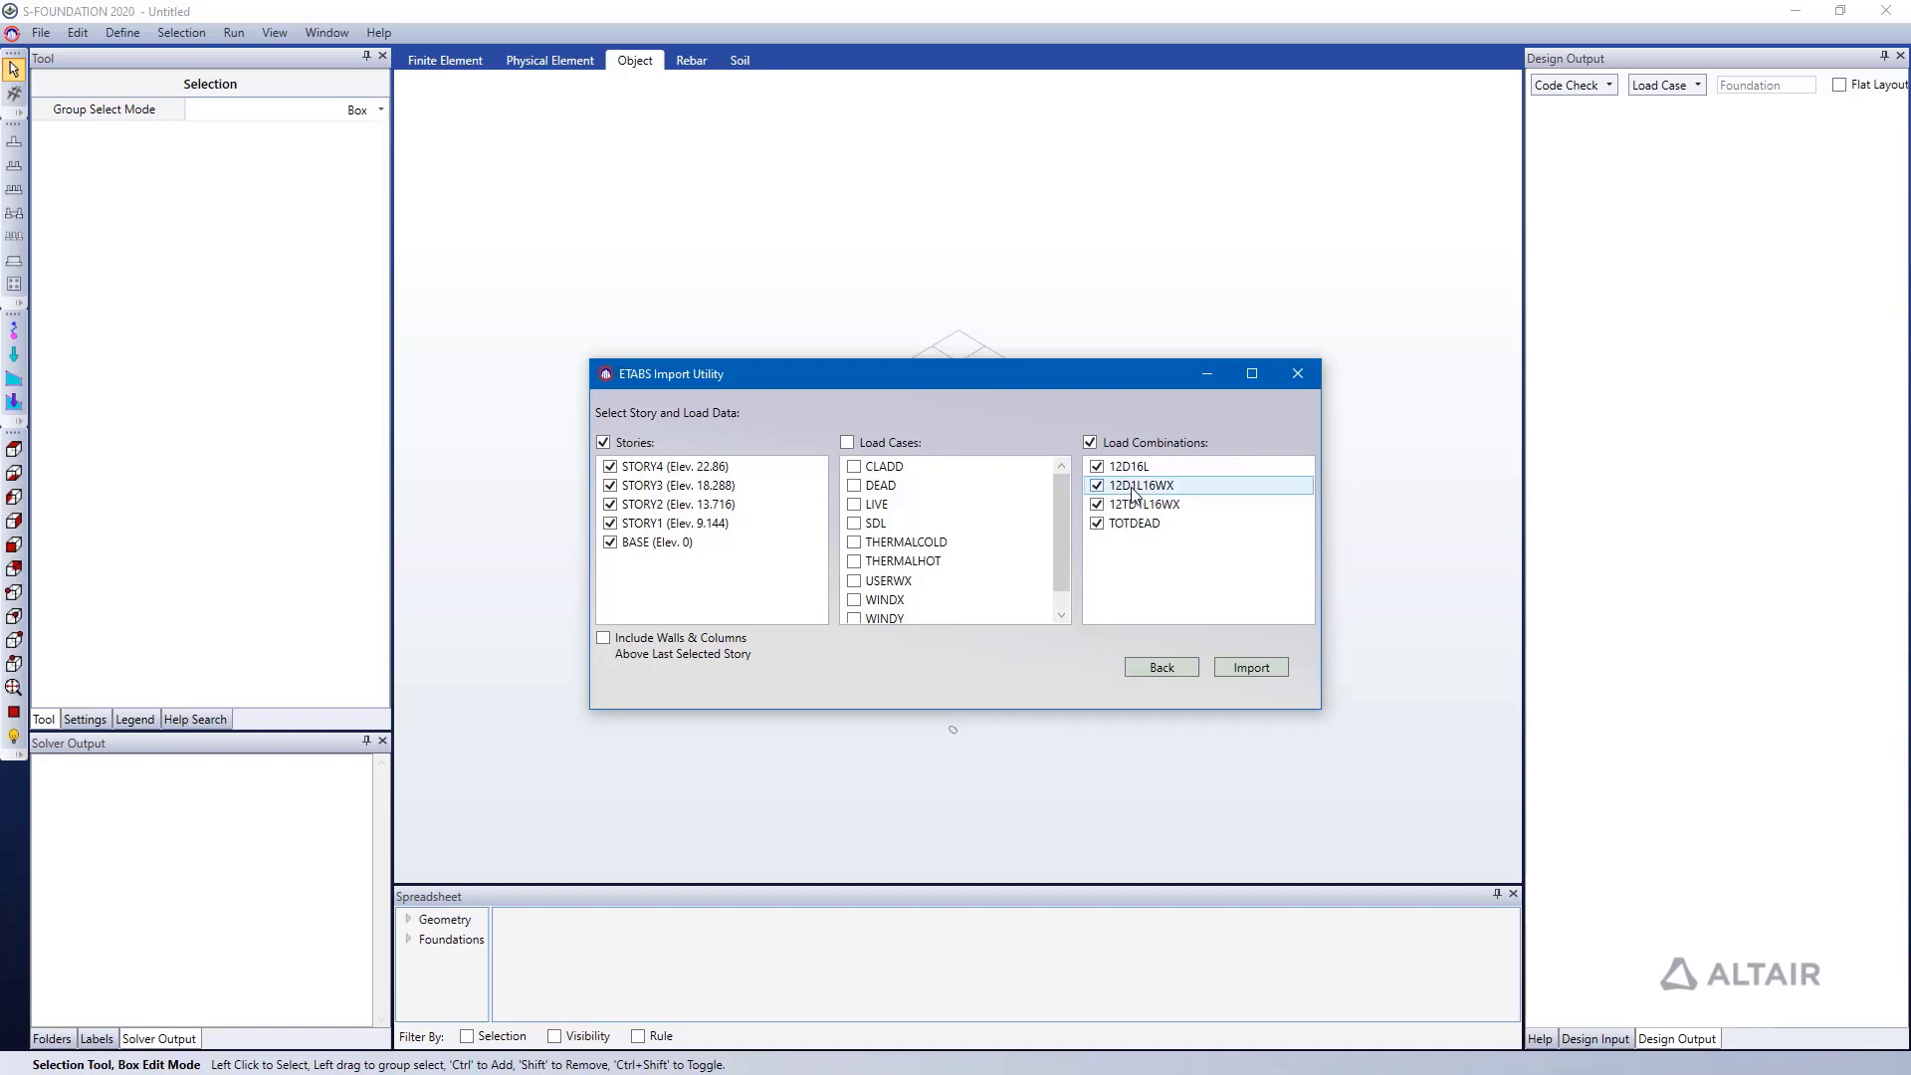
pyautogui.click(1107, 504)
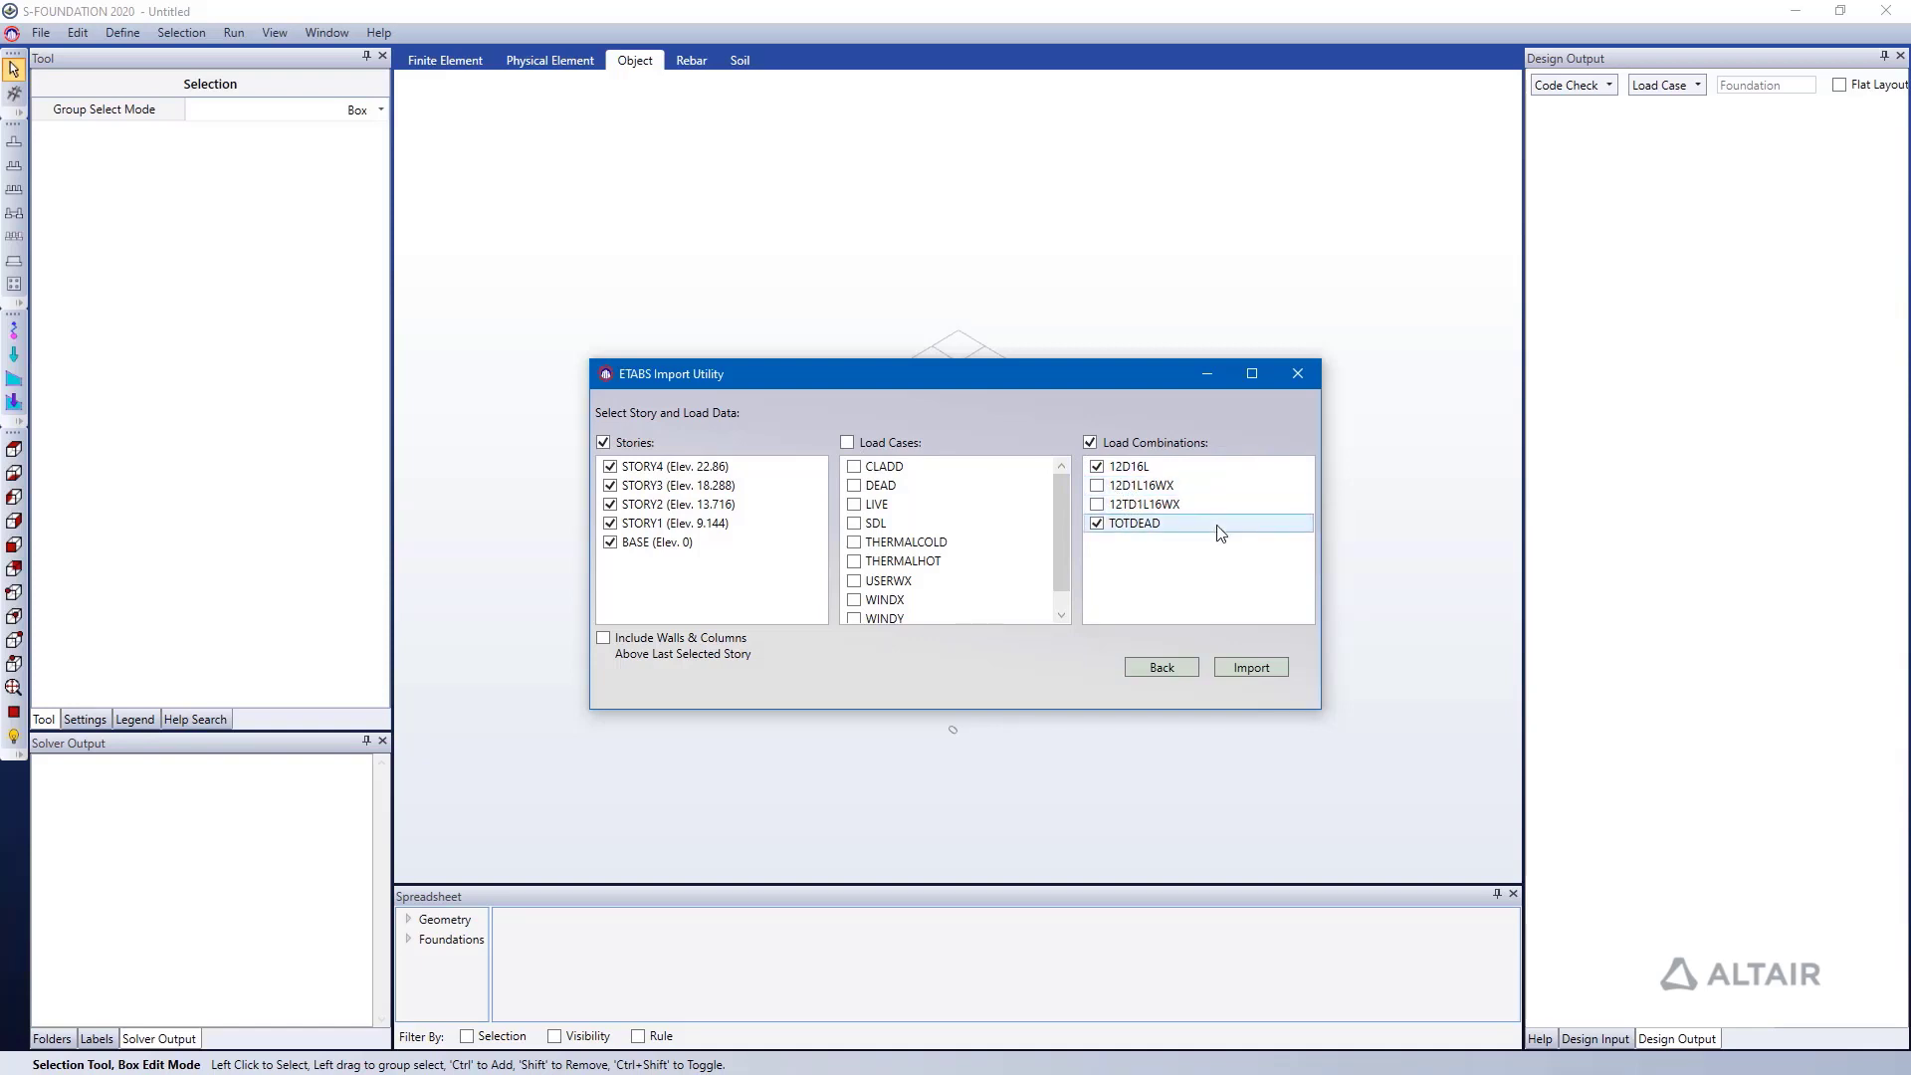
pyautogui.click(1251, 668)
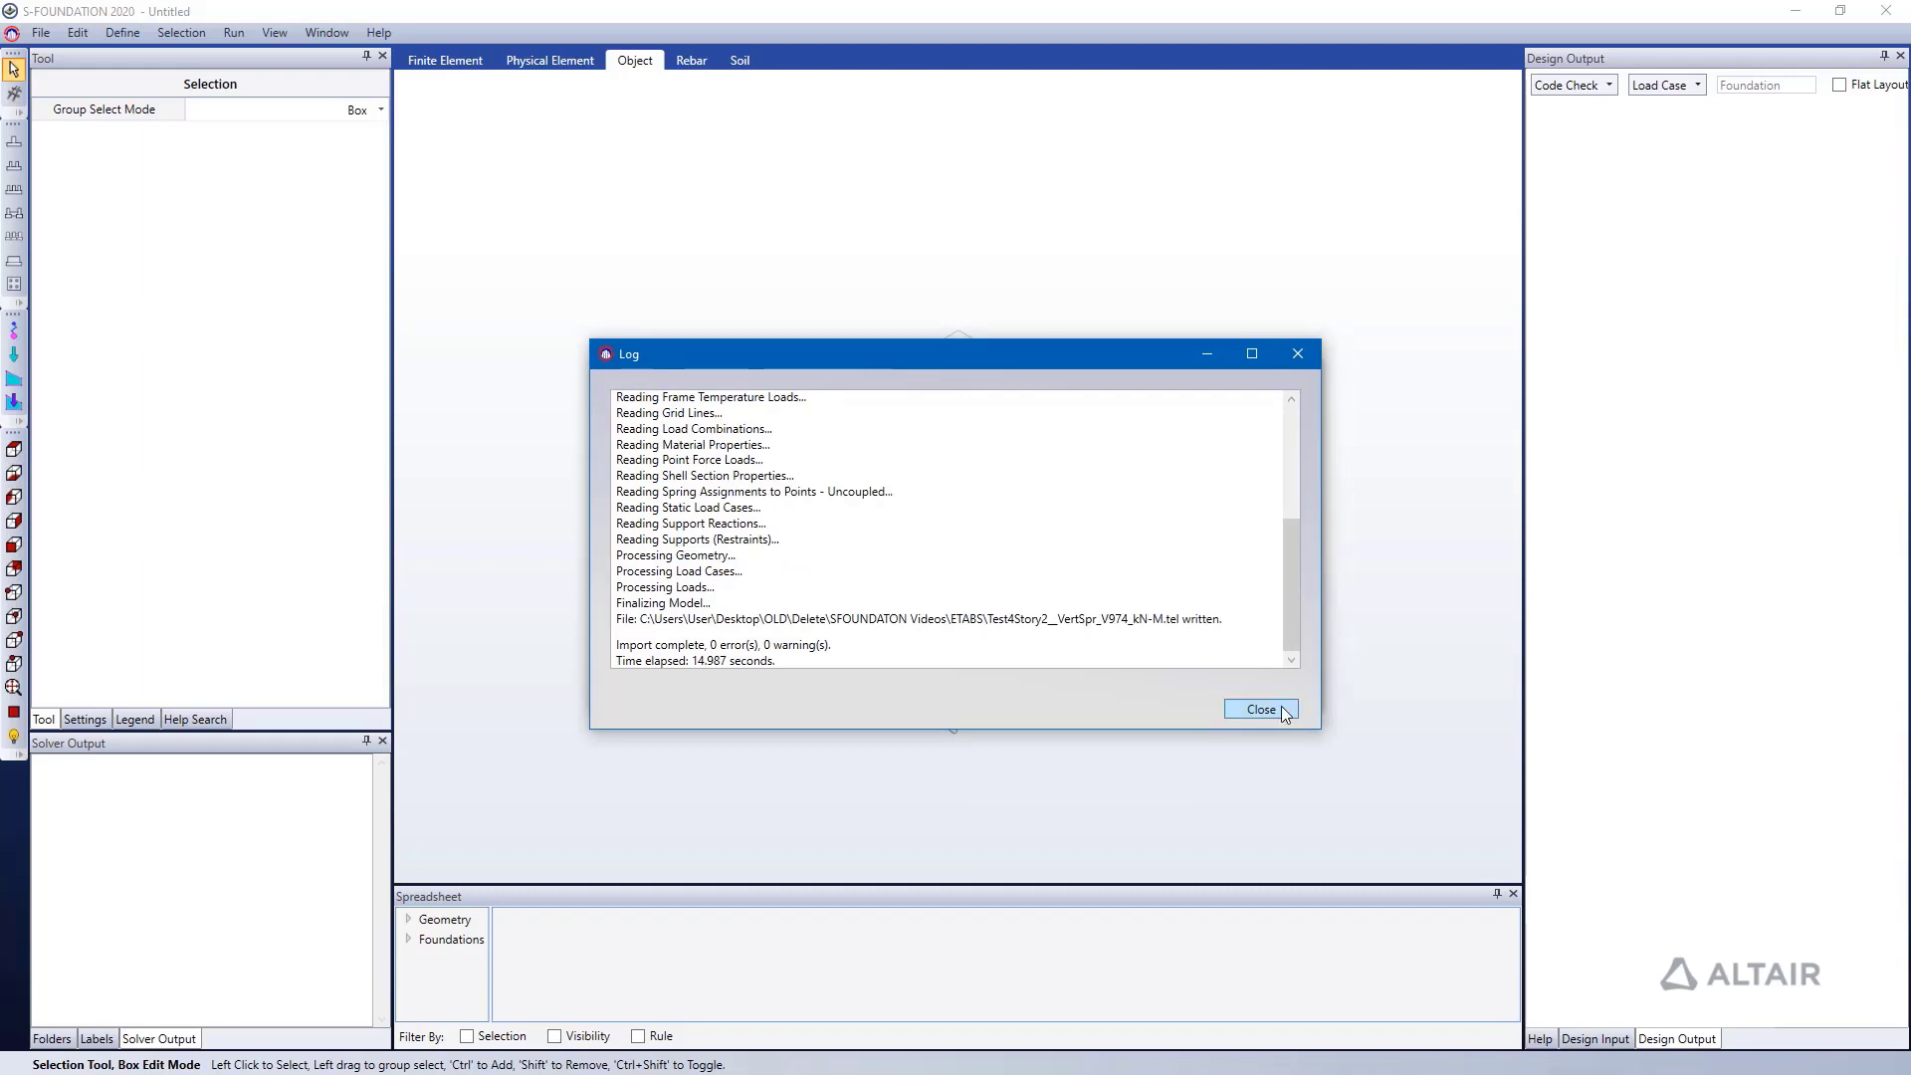
pyautogui.click(1261, 708)
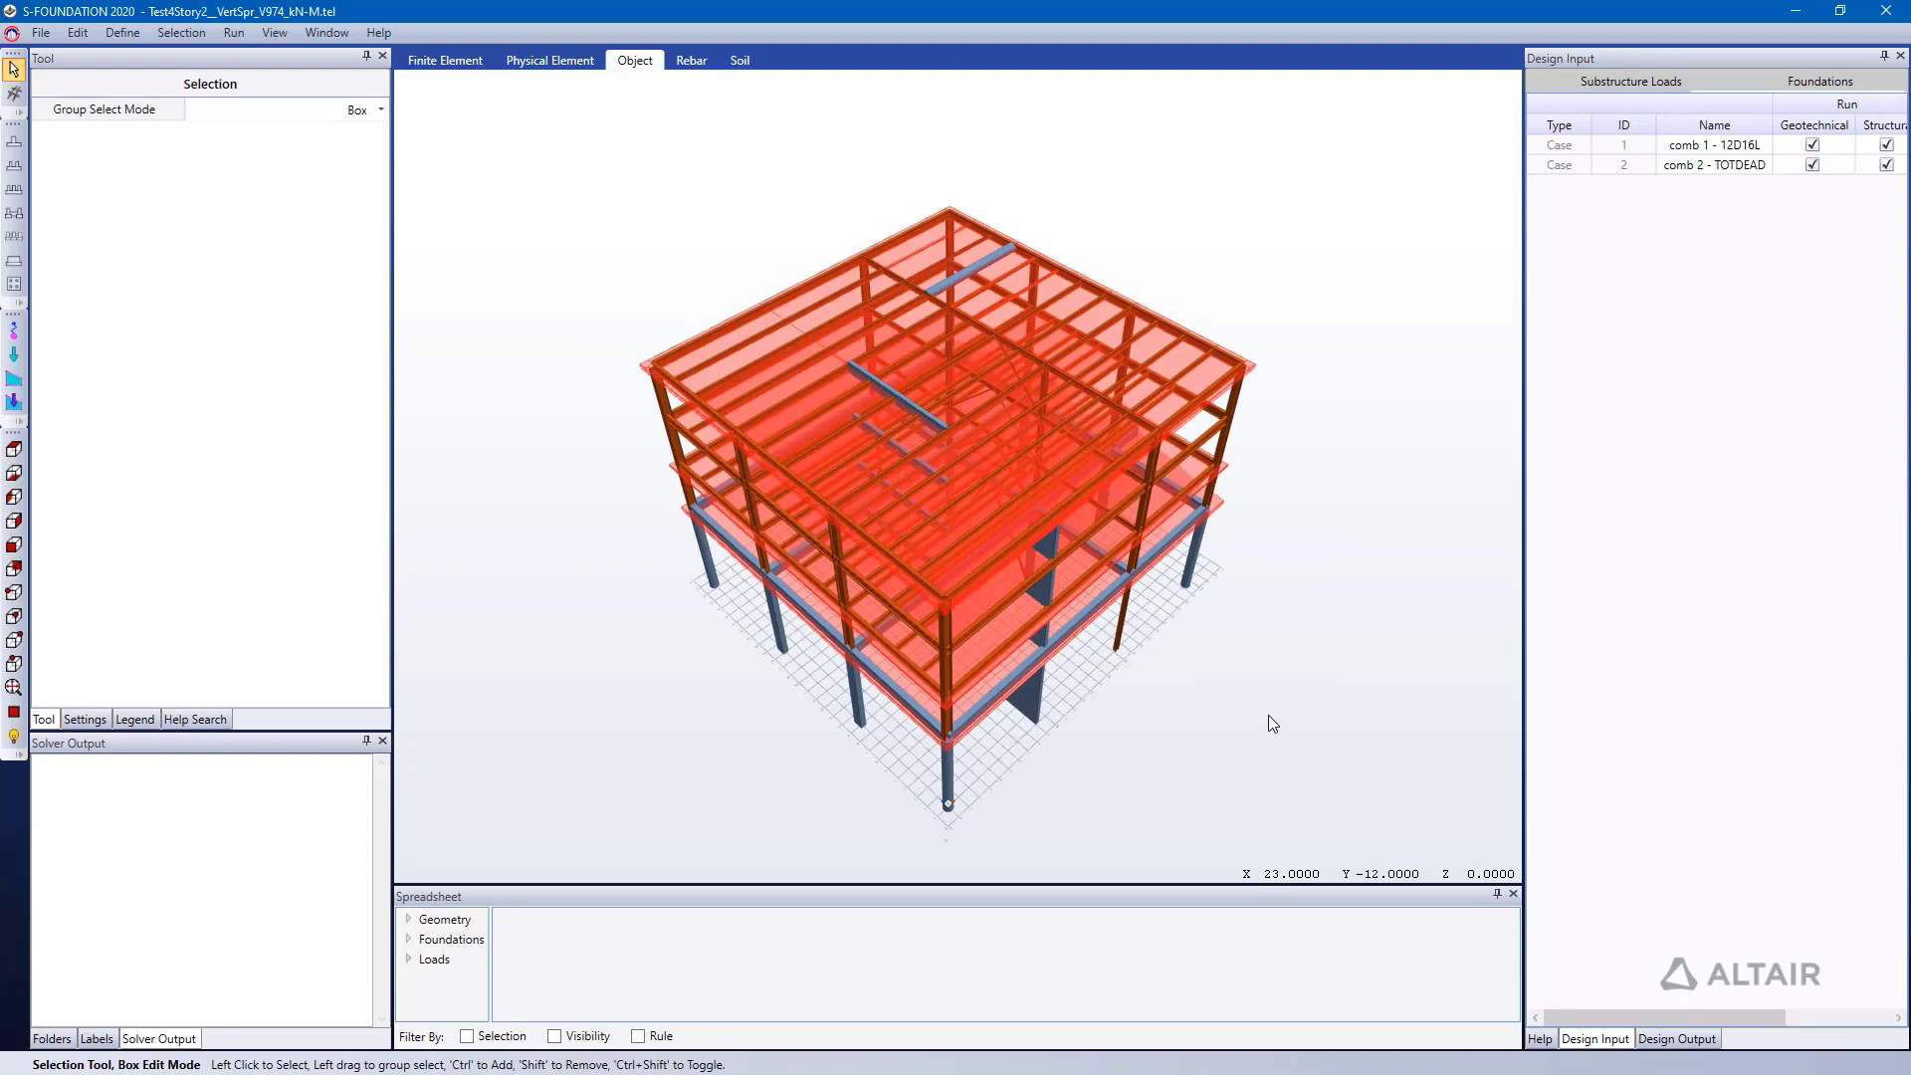
# - Orbit to a low side view and narrow the Design Input panel to enlarge the model
pyautogui.moveTo(1152, 738); pyautogui.dragTo(1136, 673, button='middle')
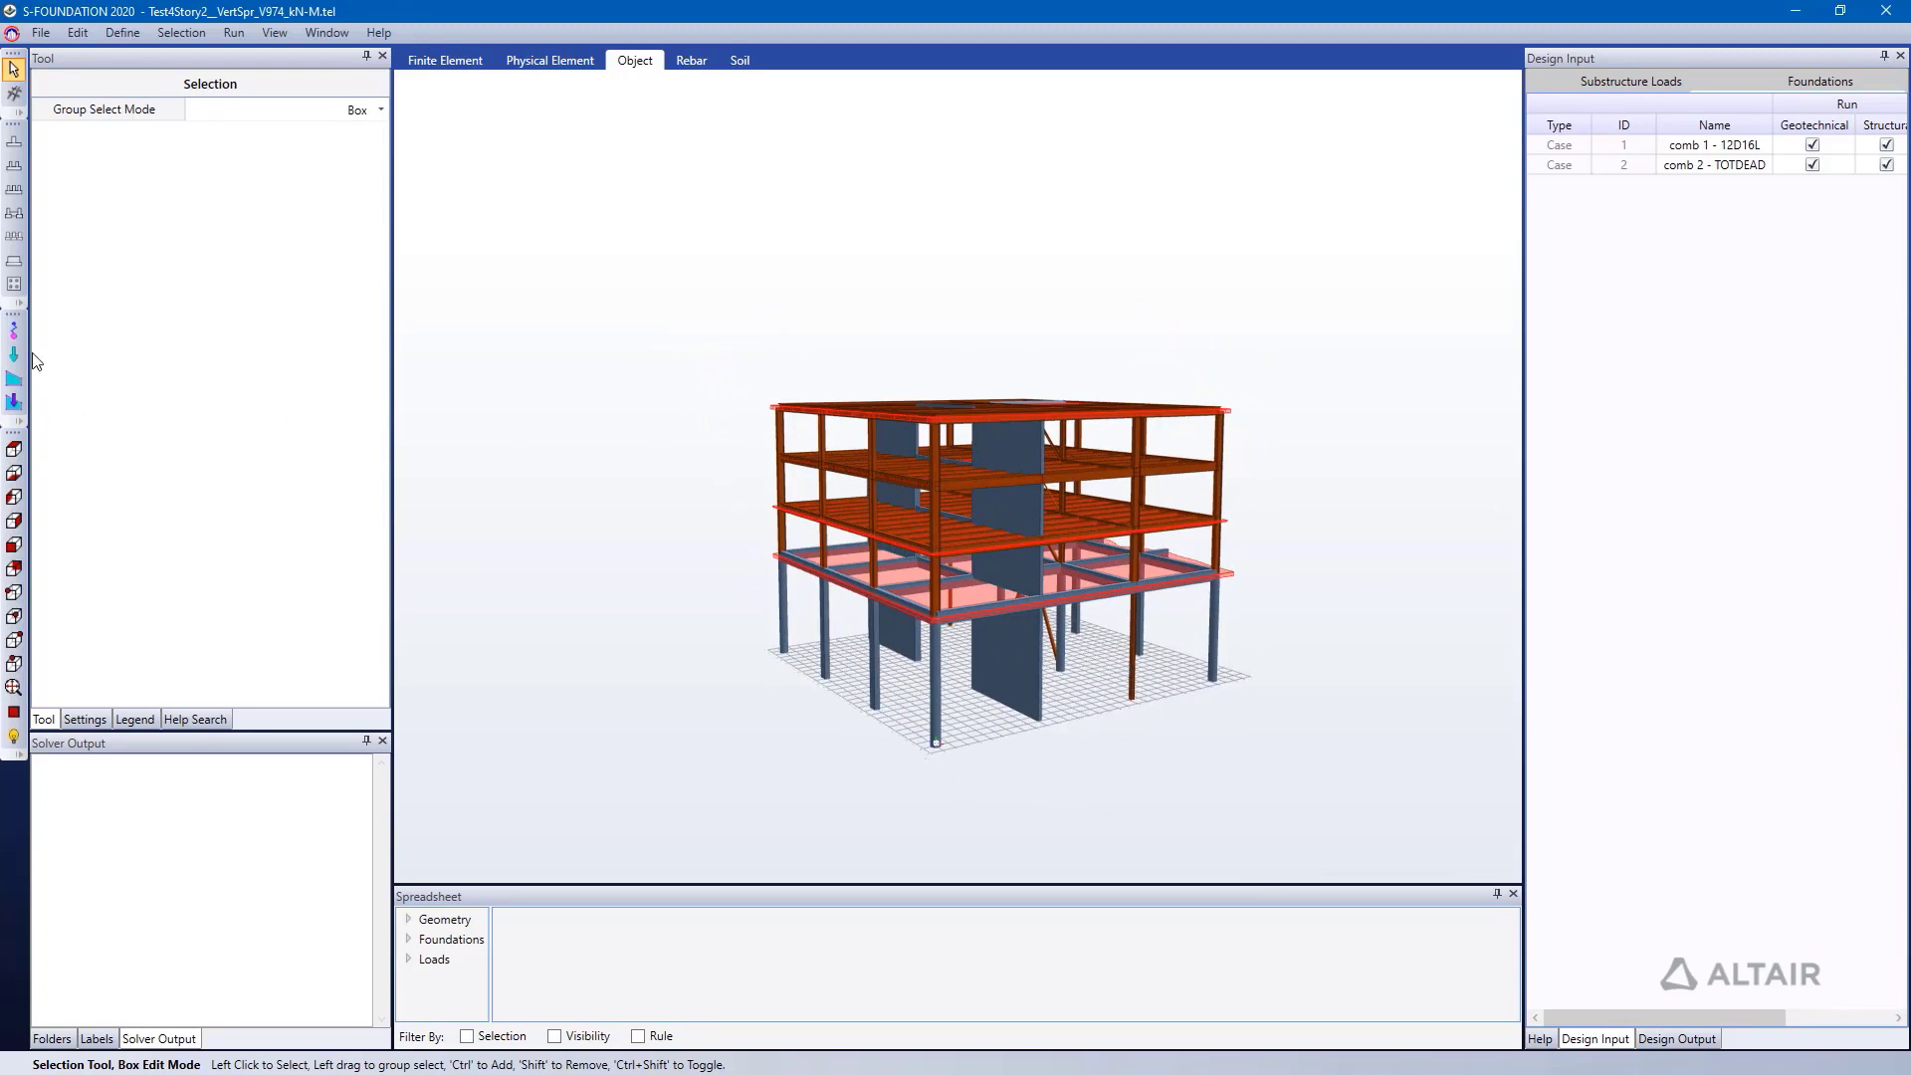
pyautogui.moveTo(1523, 278); pyautogui.dragTo(1169, 284)
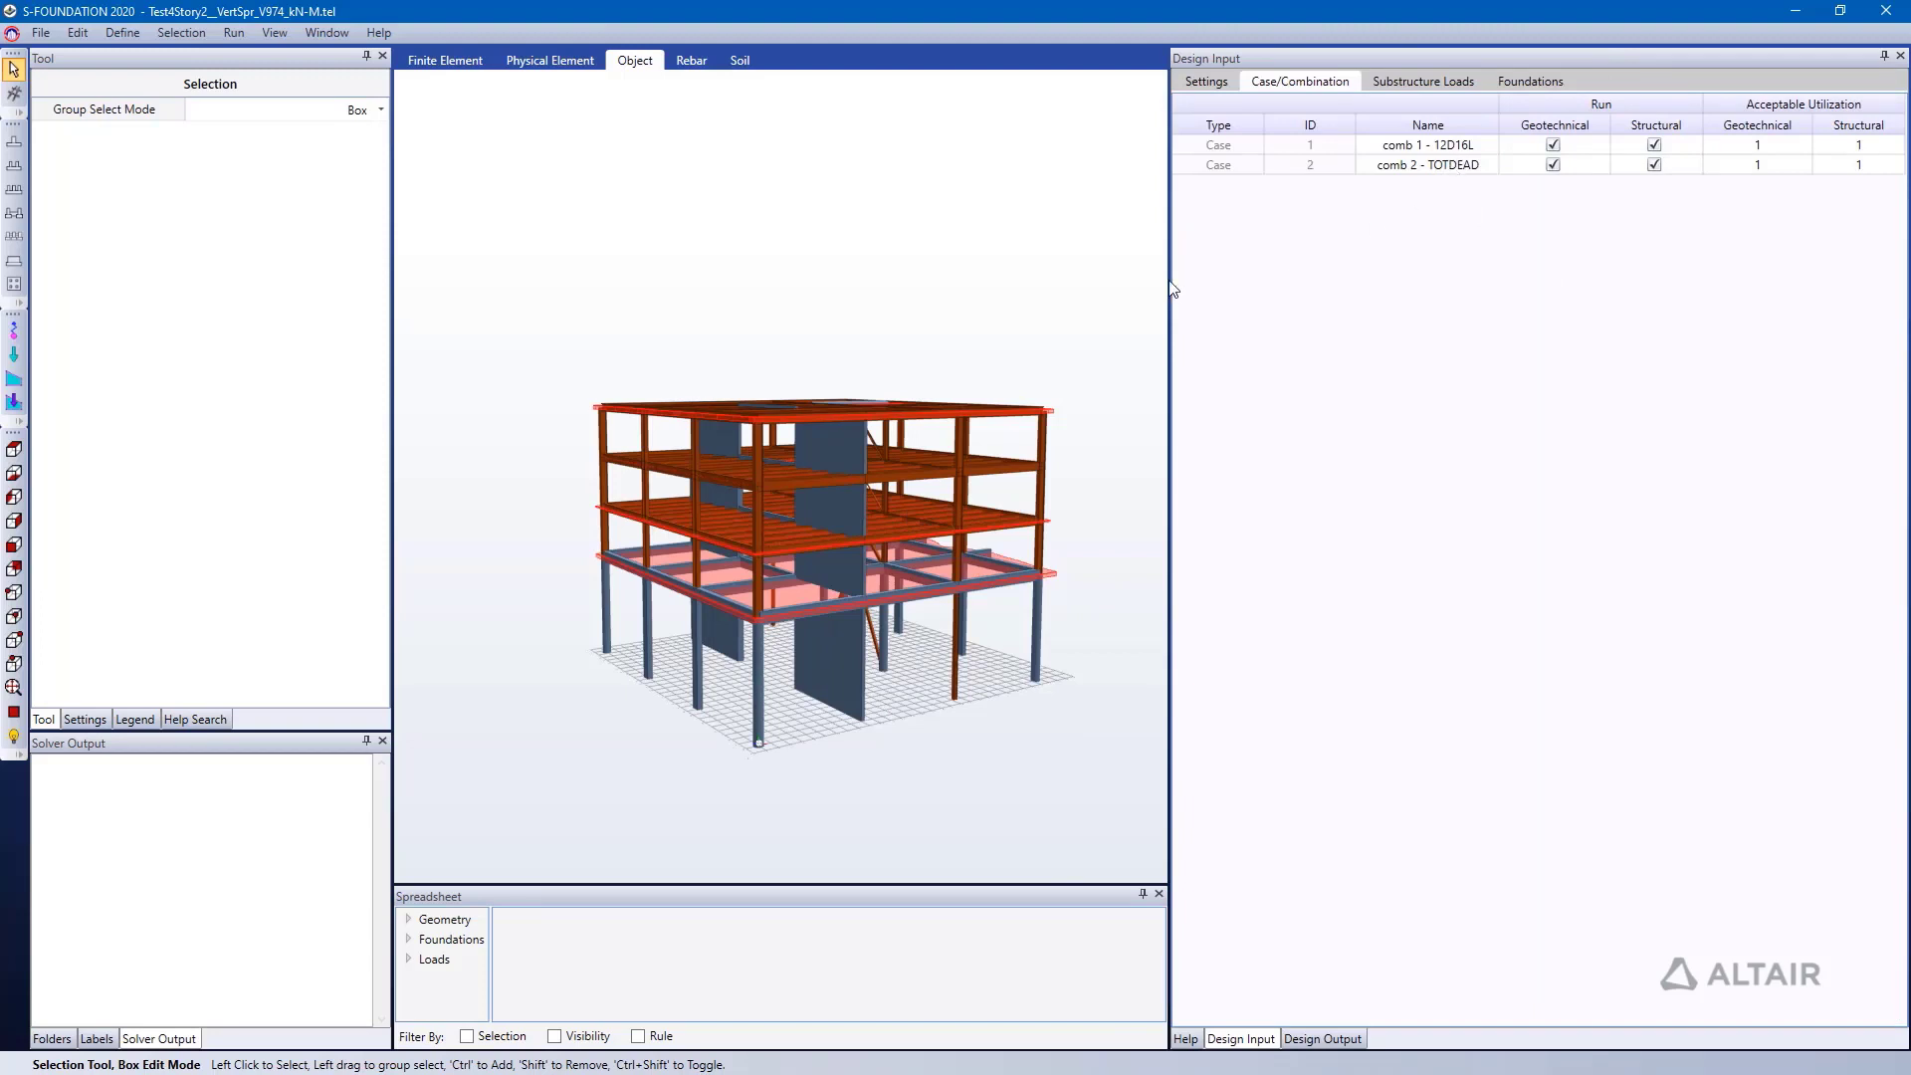
pyautogui.moveTo(1173, 289); pyautogui.dragTo(1471, 289)
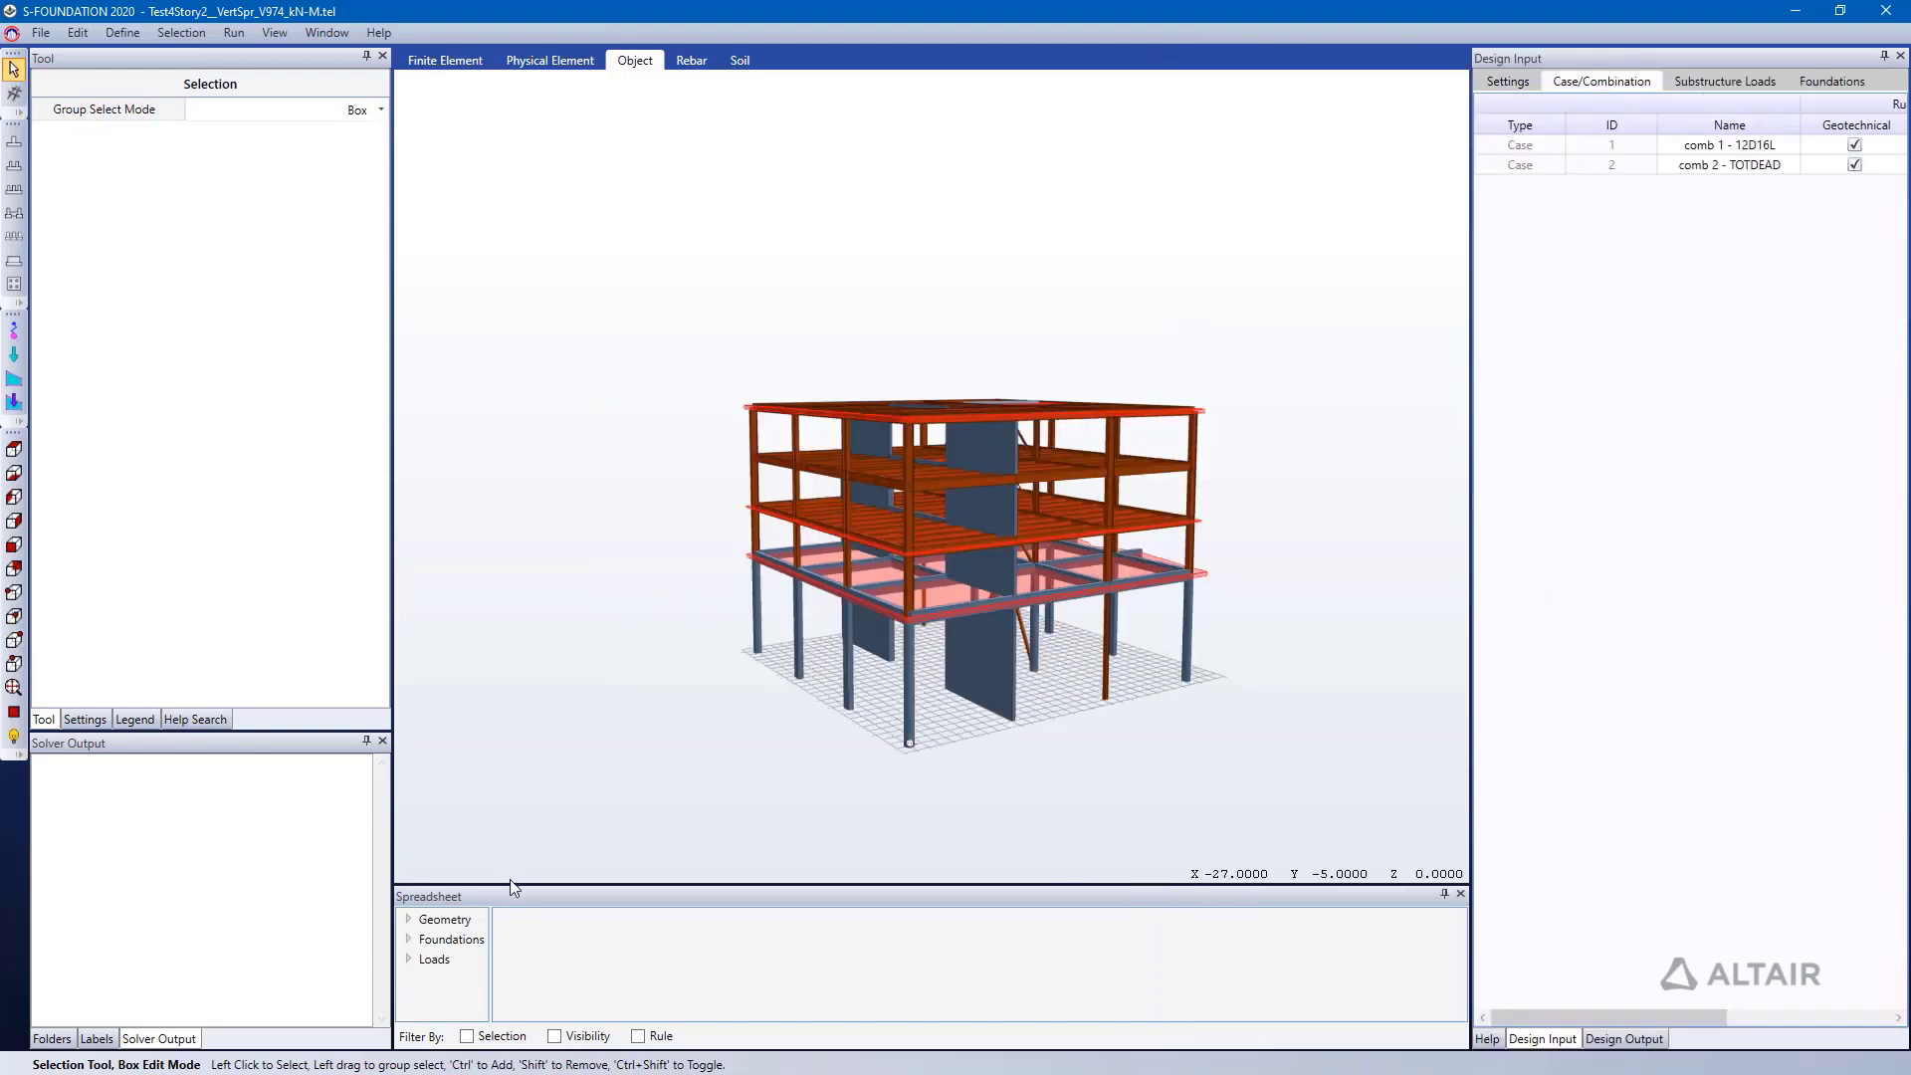
# - Show the Reaction Loads (32) table in a resized spreadsheet panel below the model
pyautogui.click(511, 893)
pyautogui.moveTo(510, 886); pyautogui.dragTo(554, 648)
pyautogui.click(408, 723)
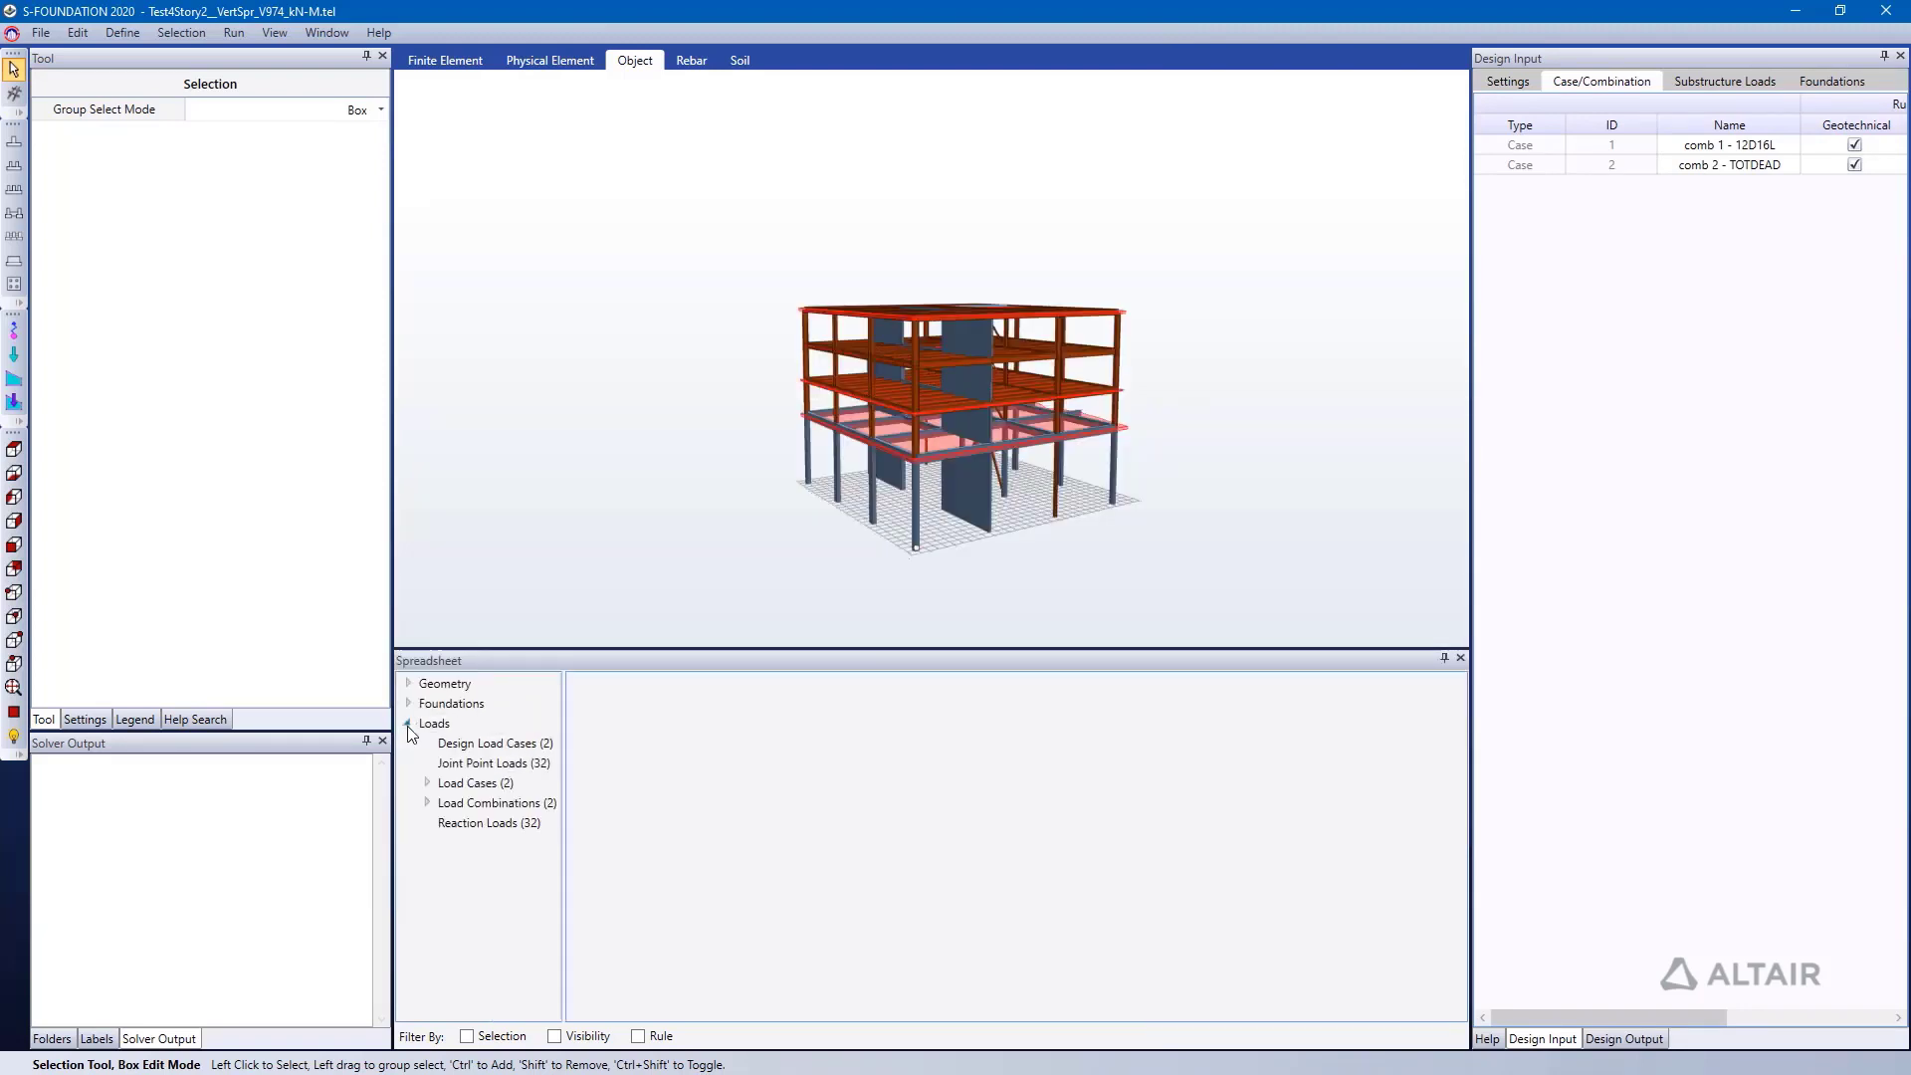
pyautogui.click(511, 823)
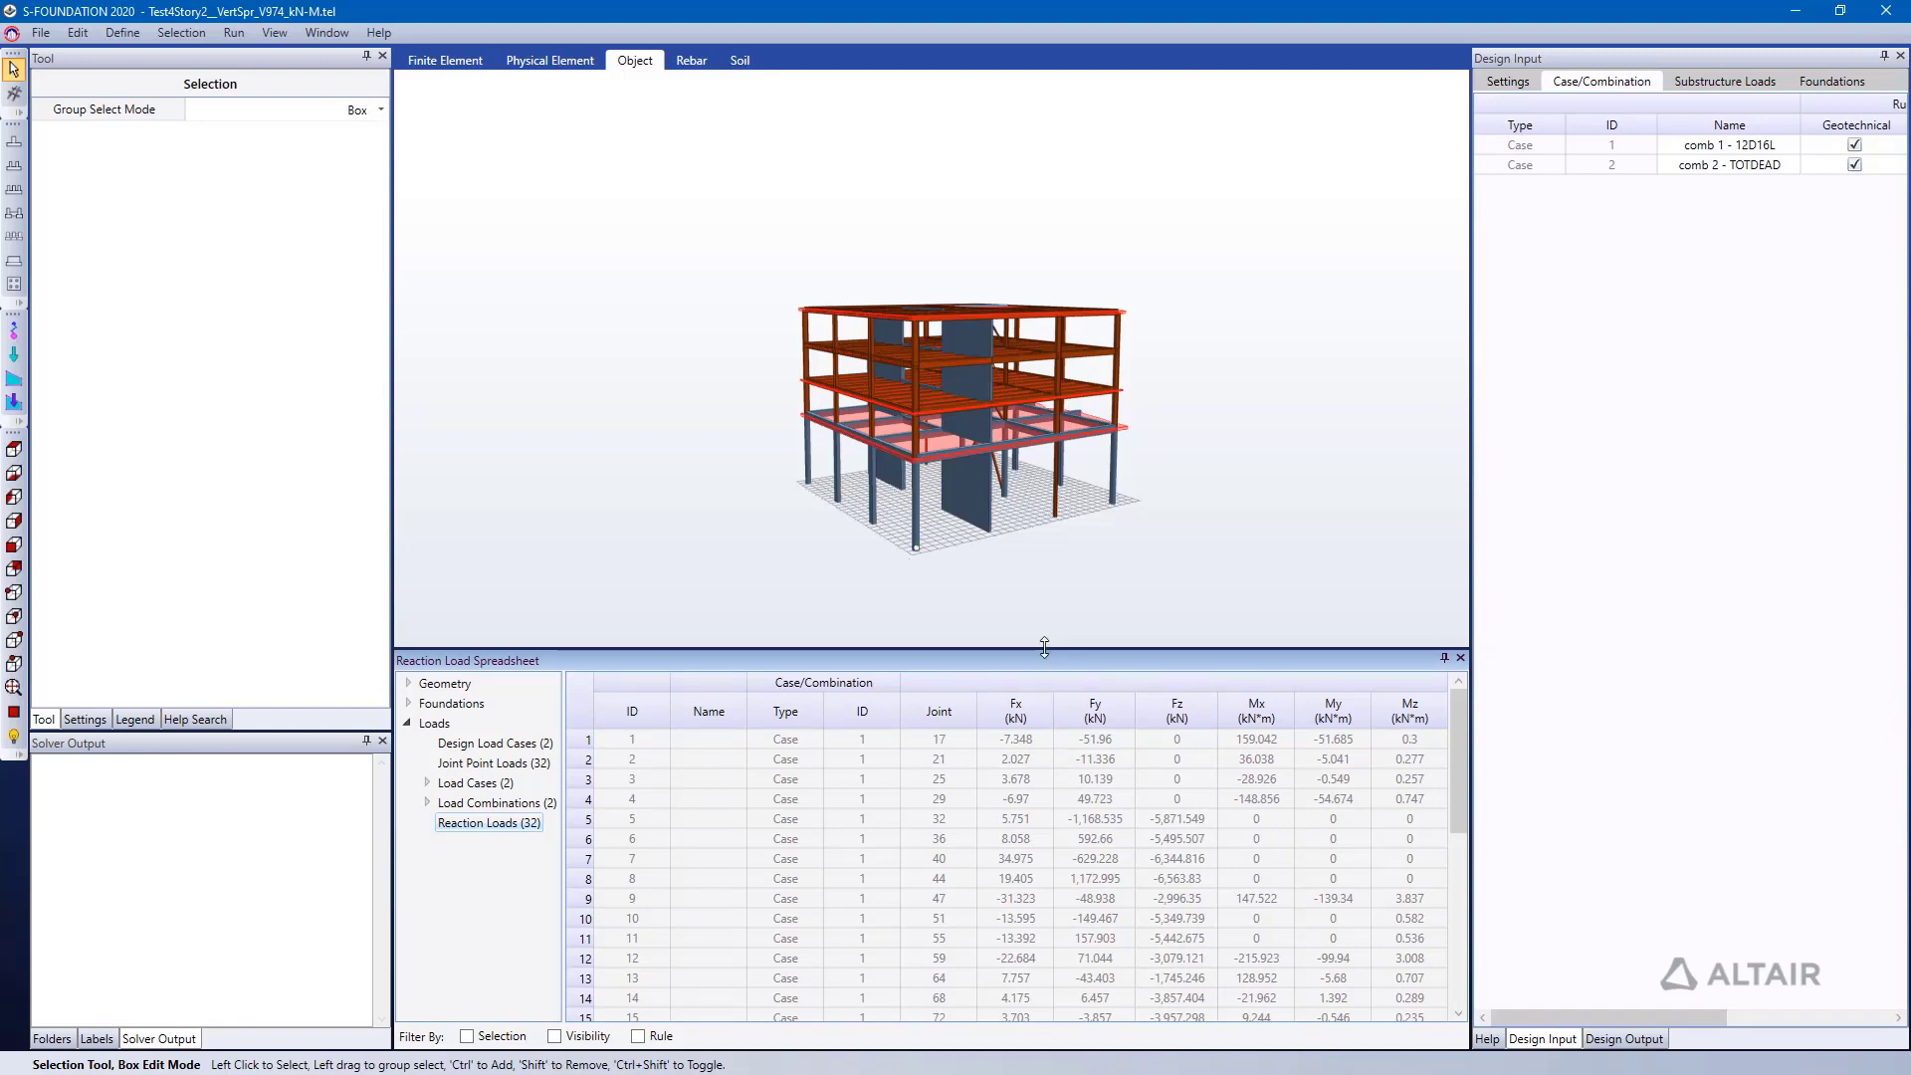
pyautogui.moveTo(1046, 650); pyautogui.dragTo(1048, 826)
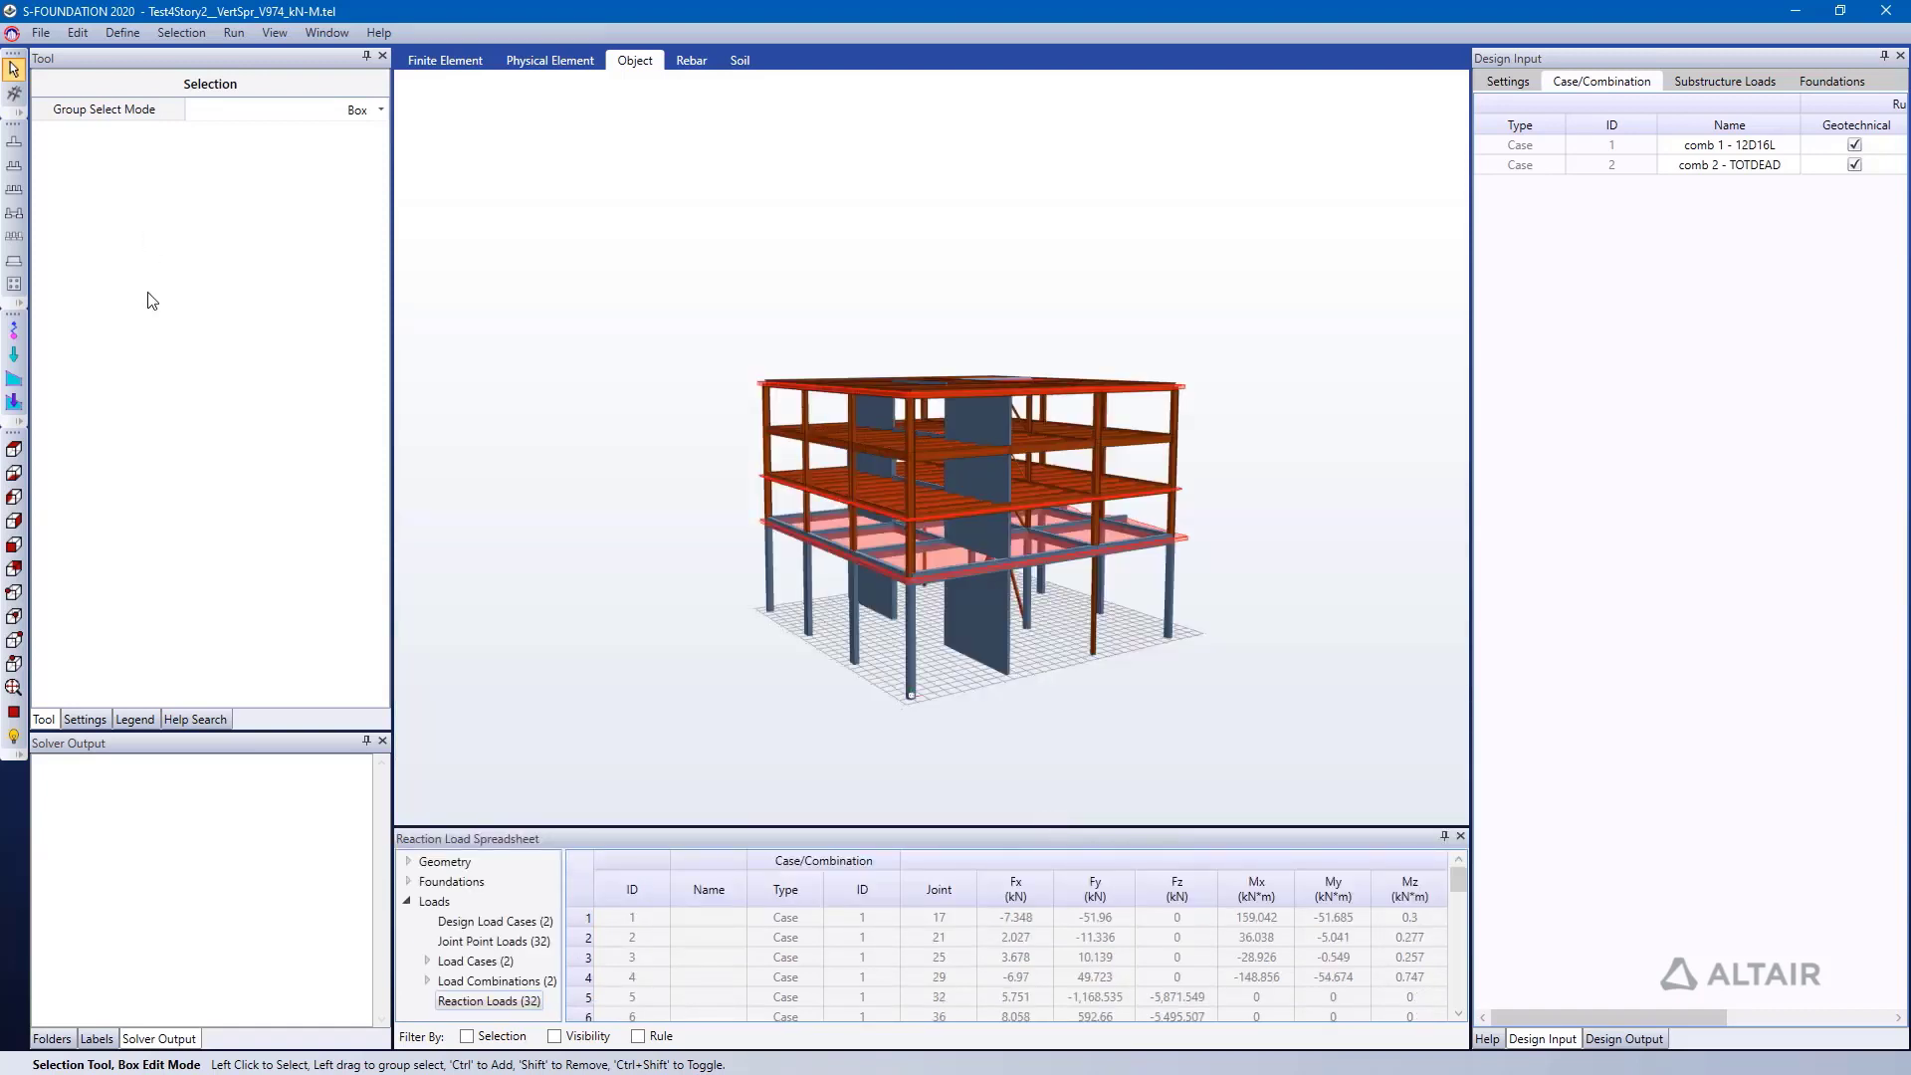
# - Start a mat foundation with a pad thickness of 800 mm
pyautogui.click(13, 285)
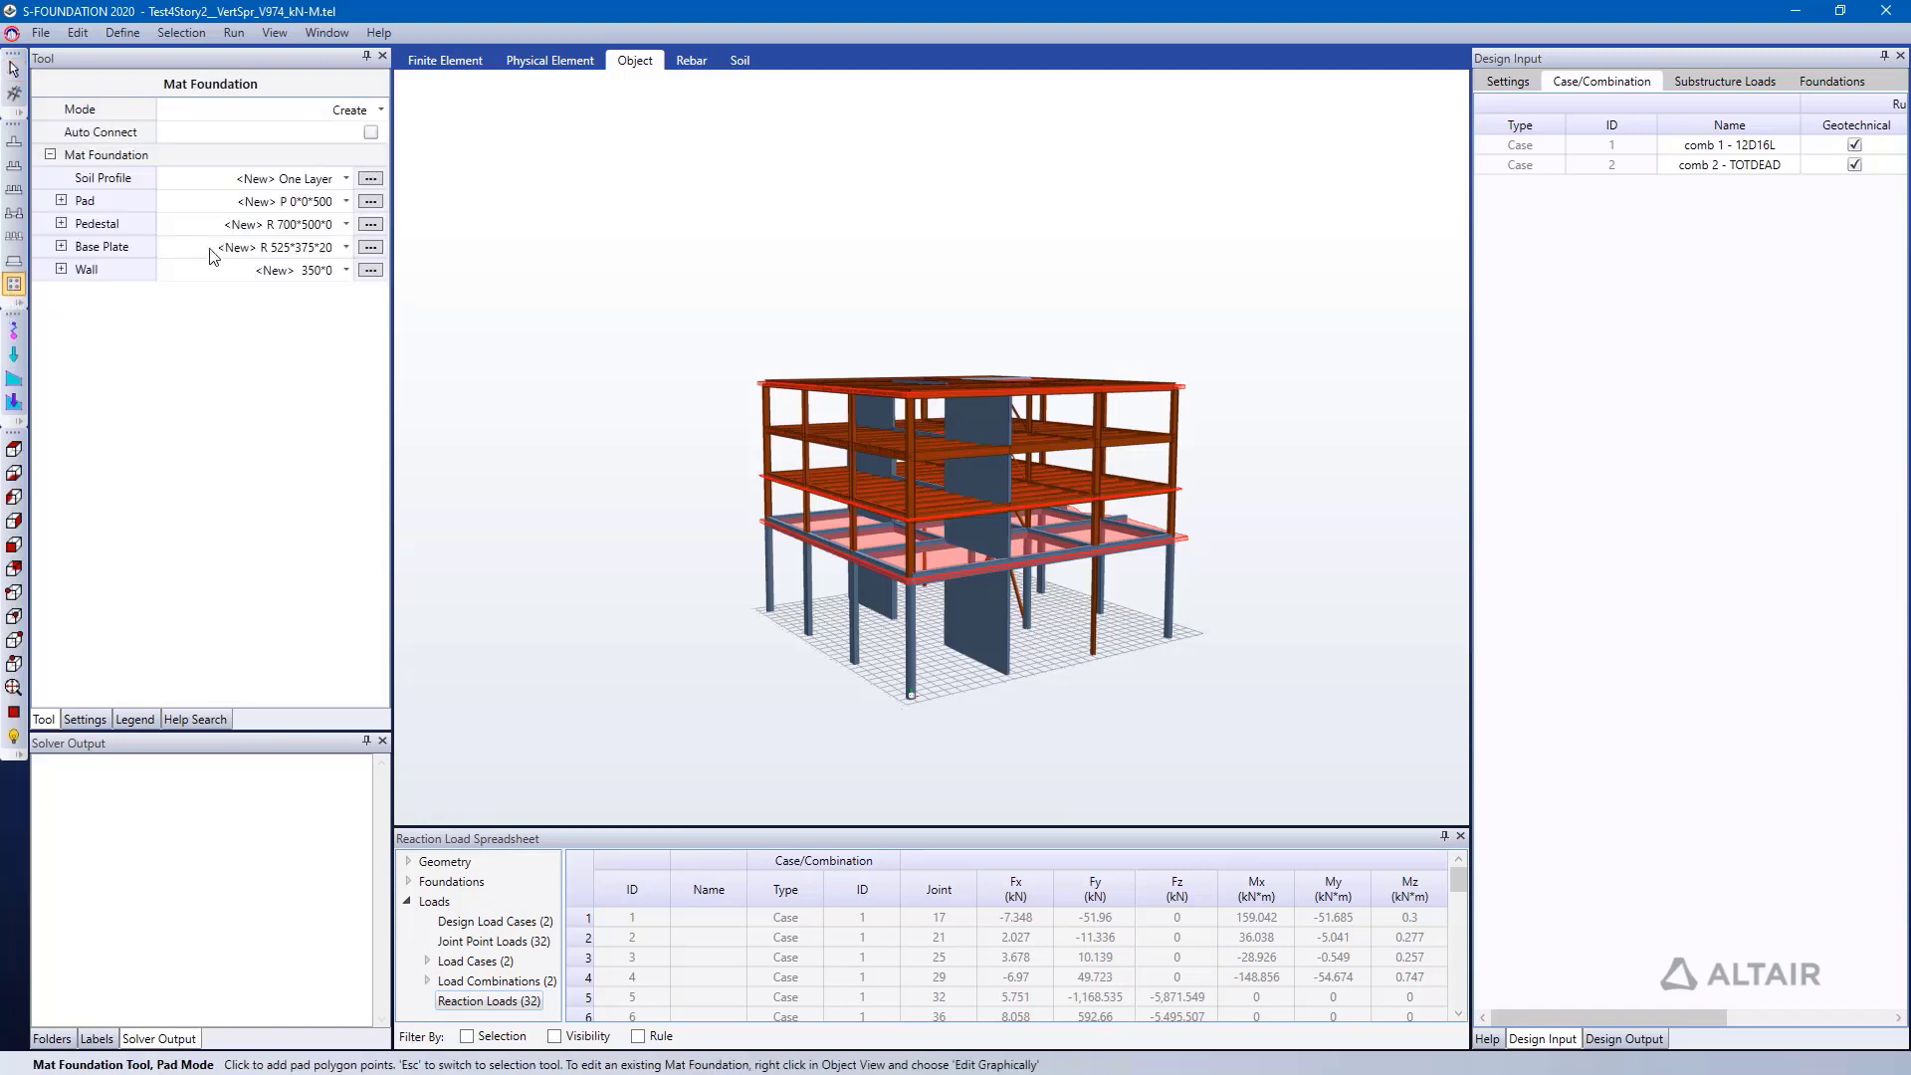
pyautogui.click(62, 201)
pyautogui.click(326, 253)
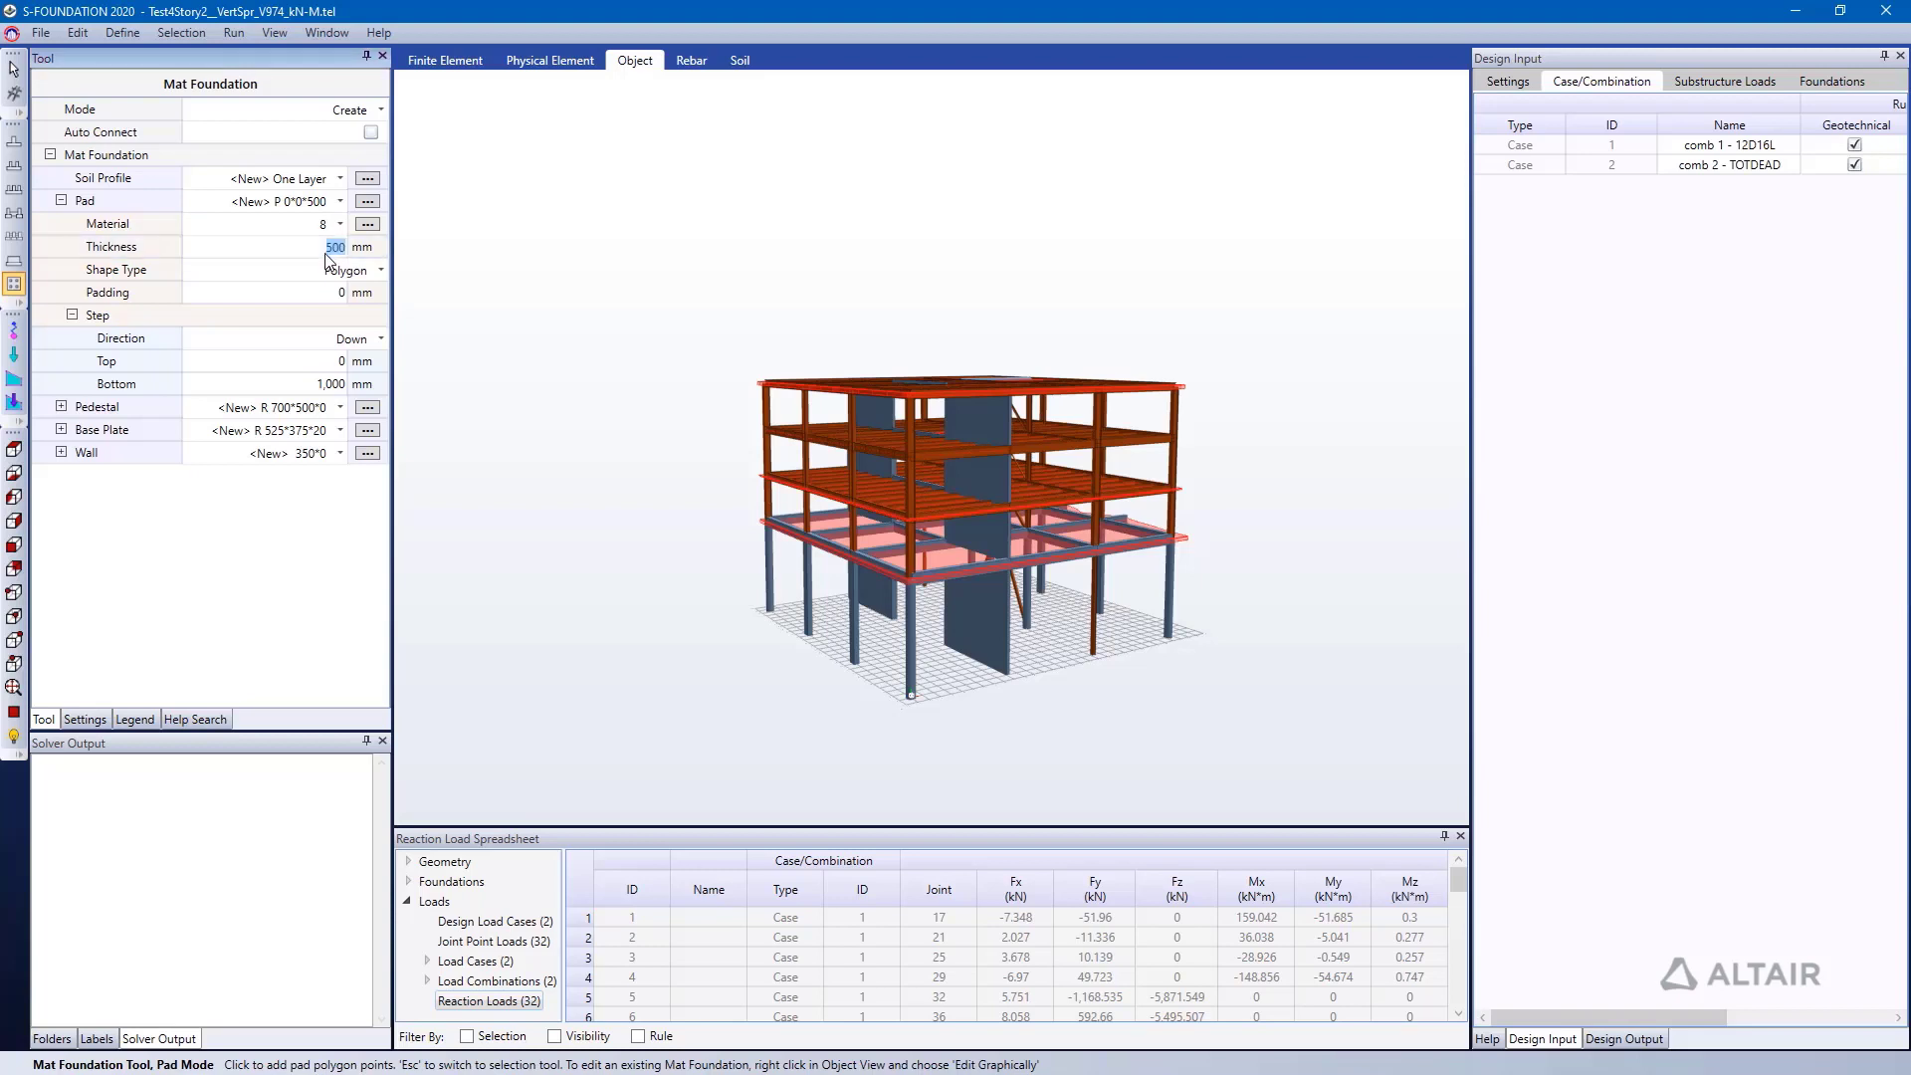
pyautogui.write('80')
pyautogui.press('Tab')
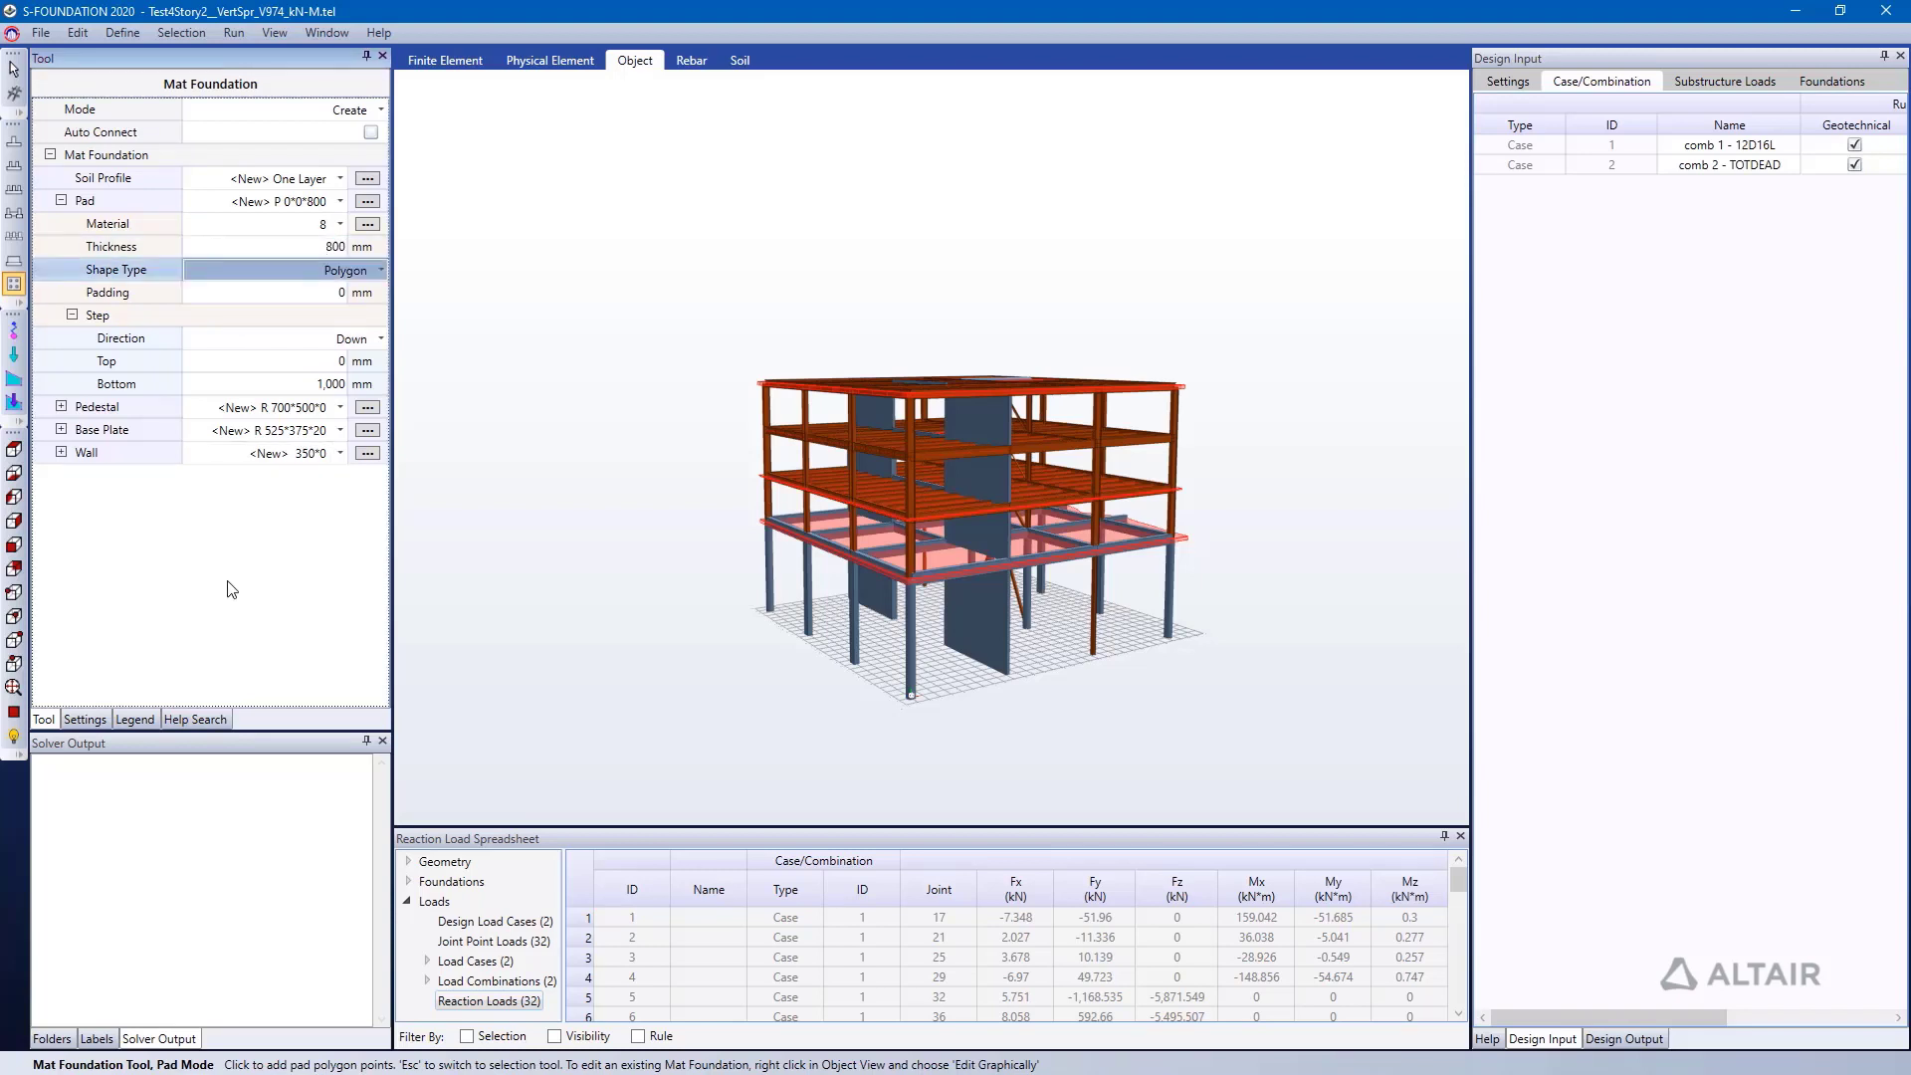
# - In plan view, outline the pad from corners -2,-2 to 31,30 around the footprint
pyautogui.click(15, 712)
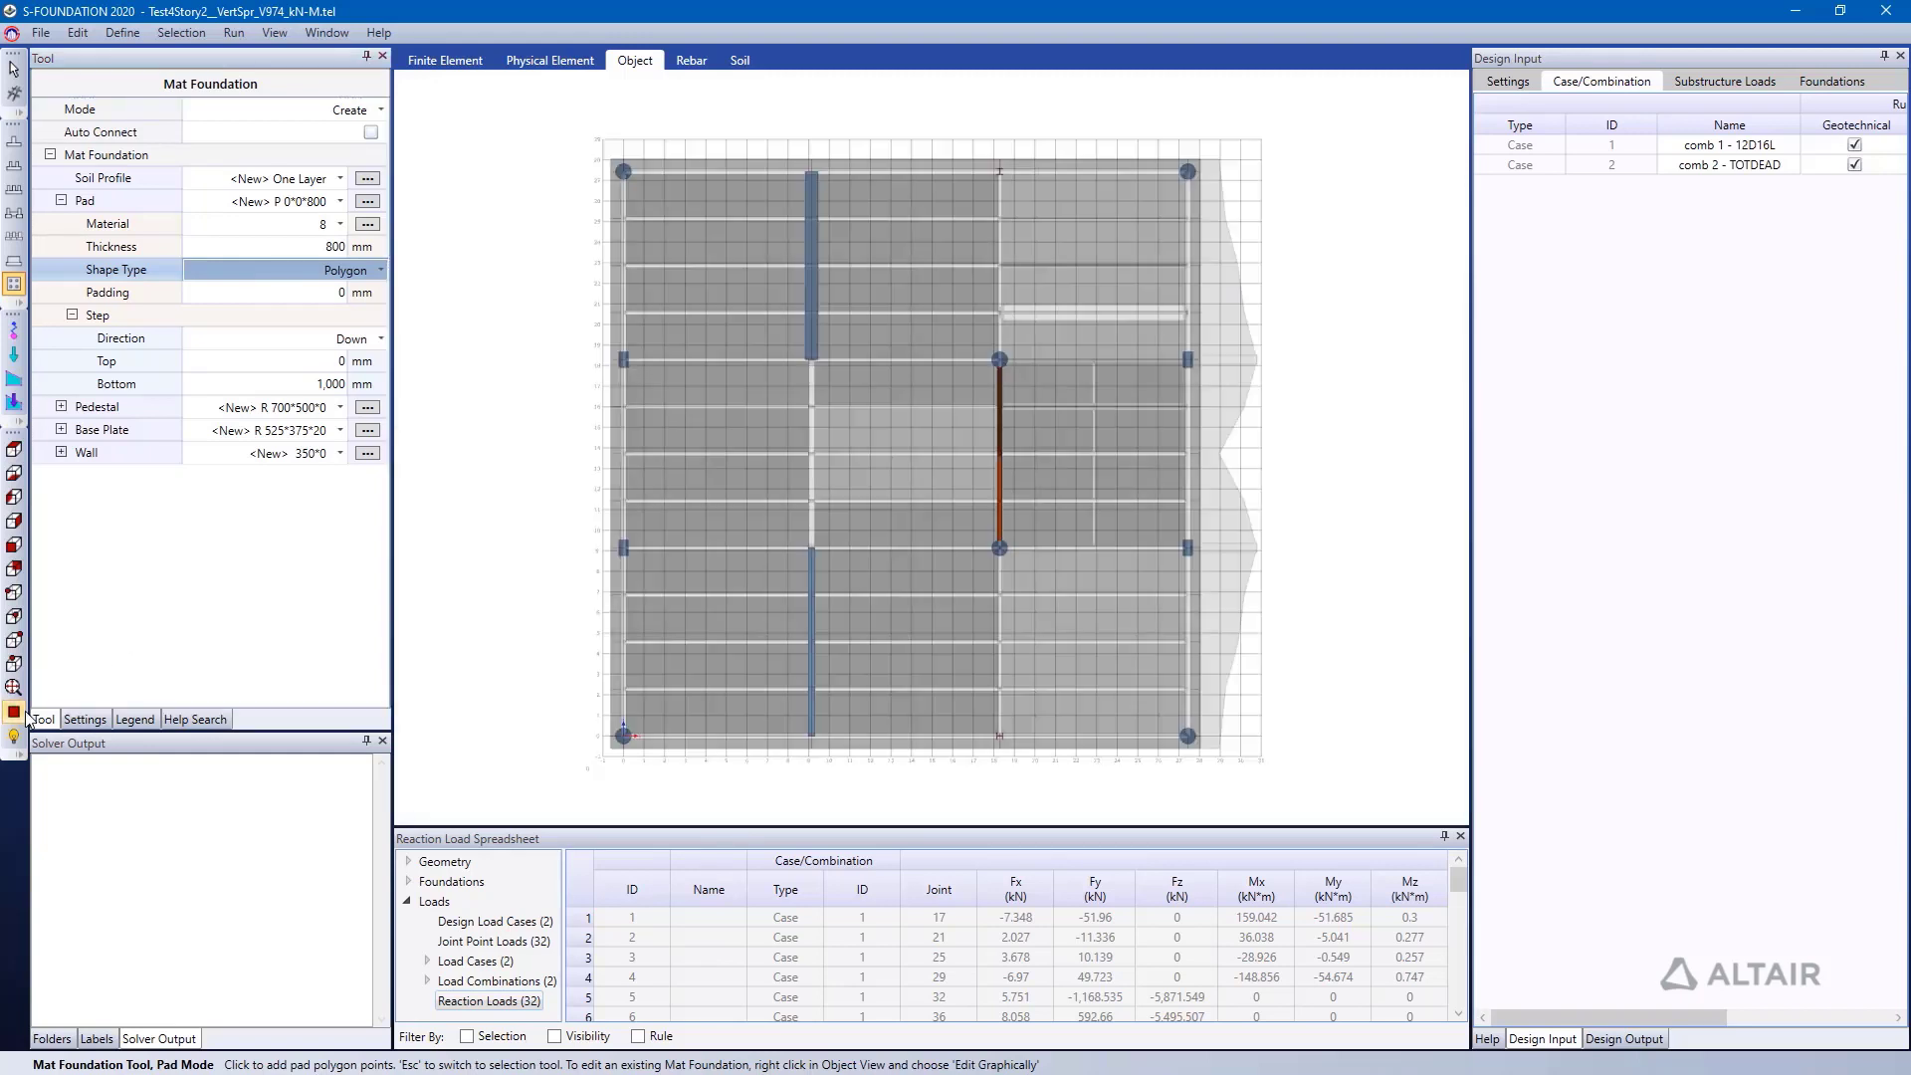
pyautogui.click(594, 790)
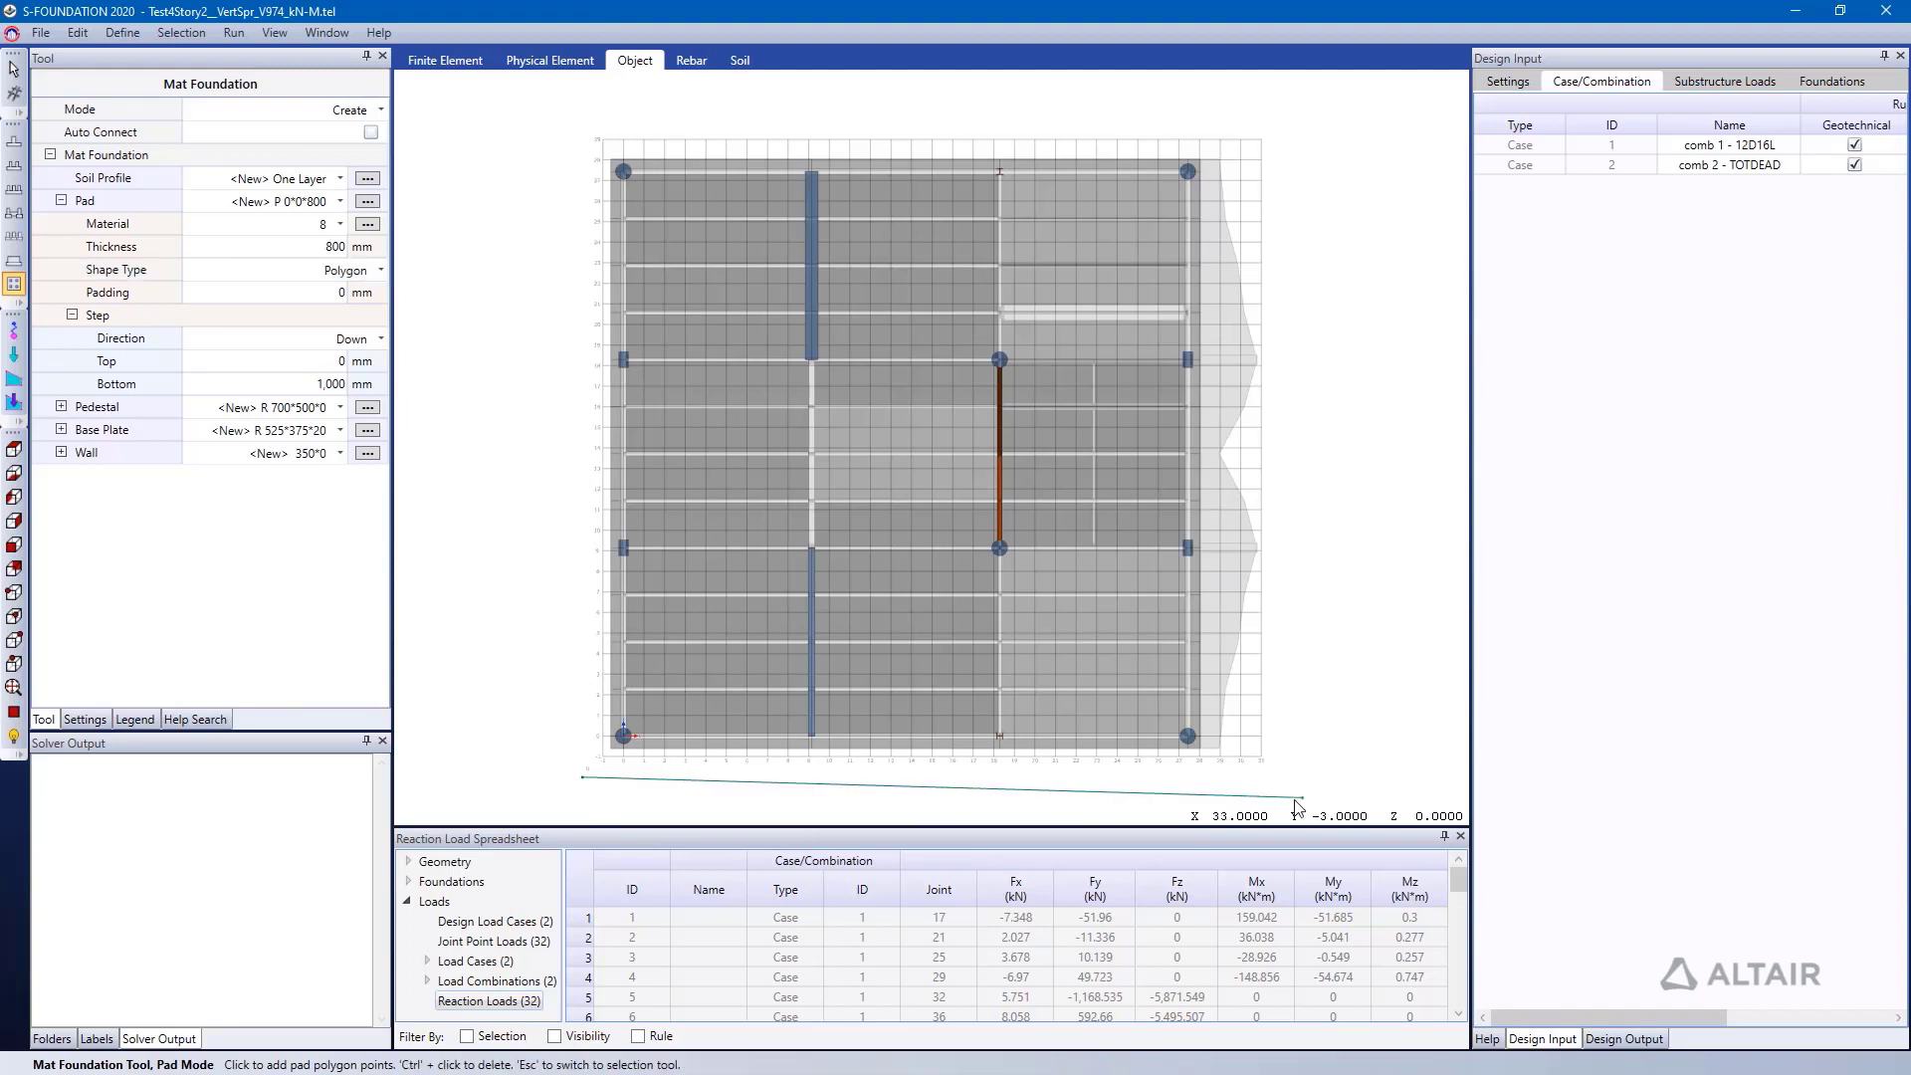
pyautogui.click(1260, 777)
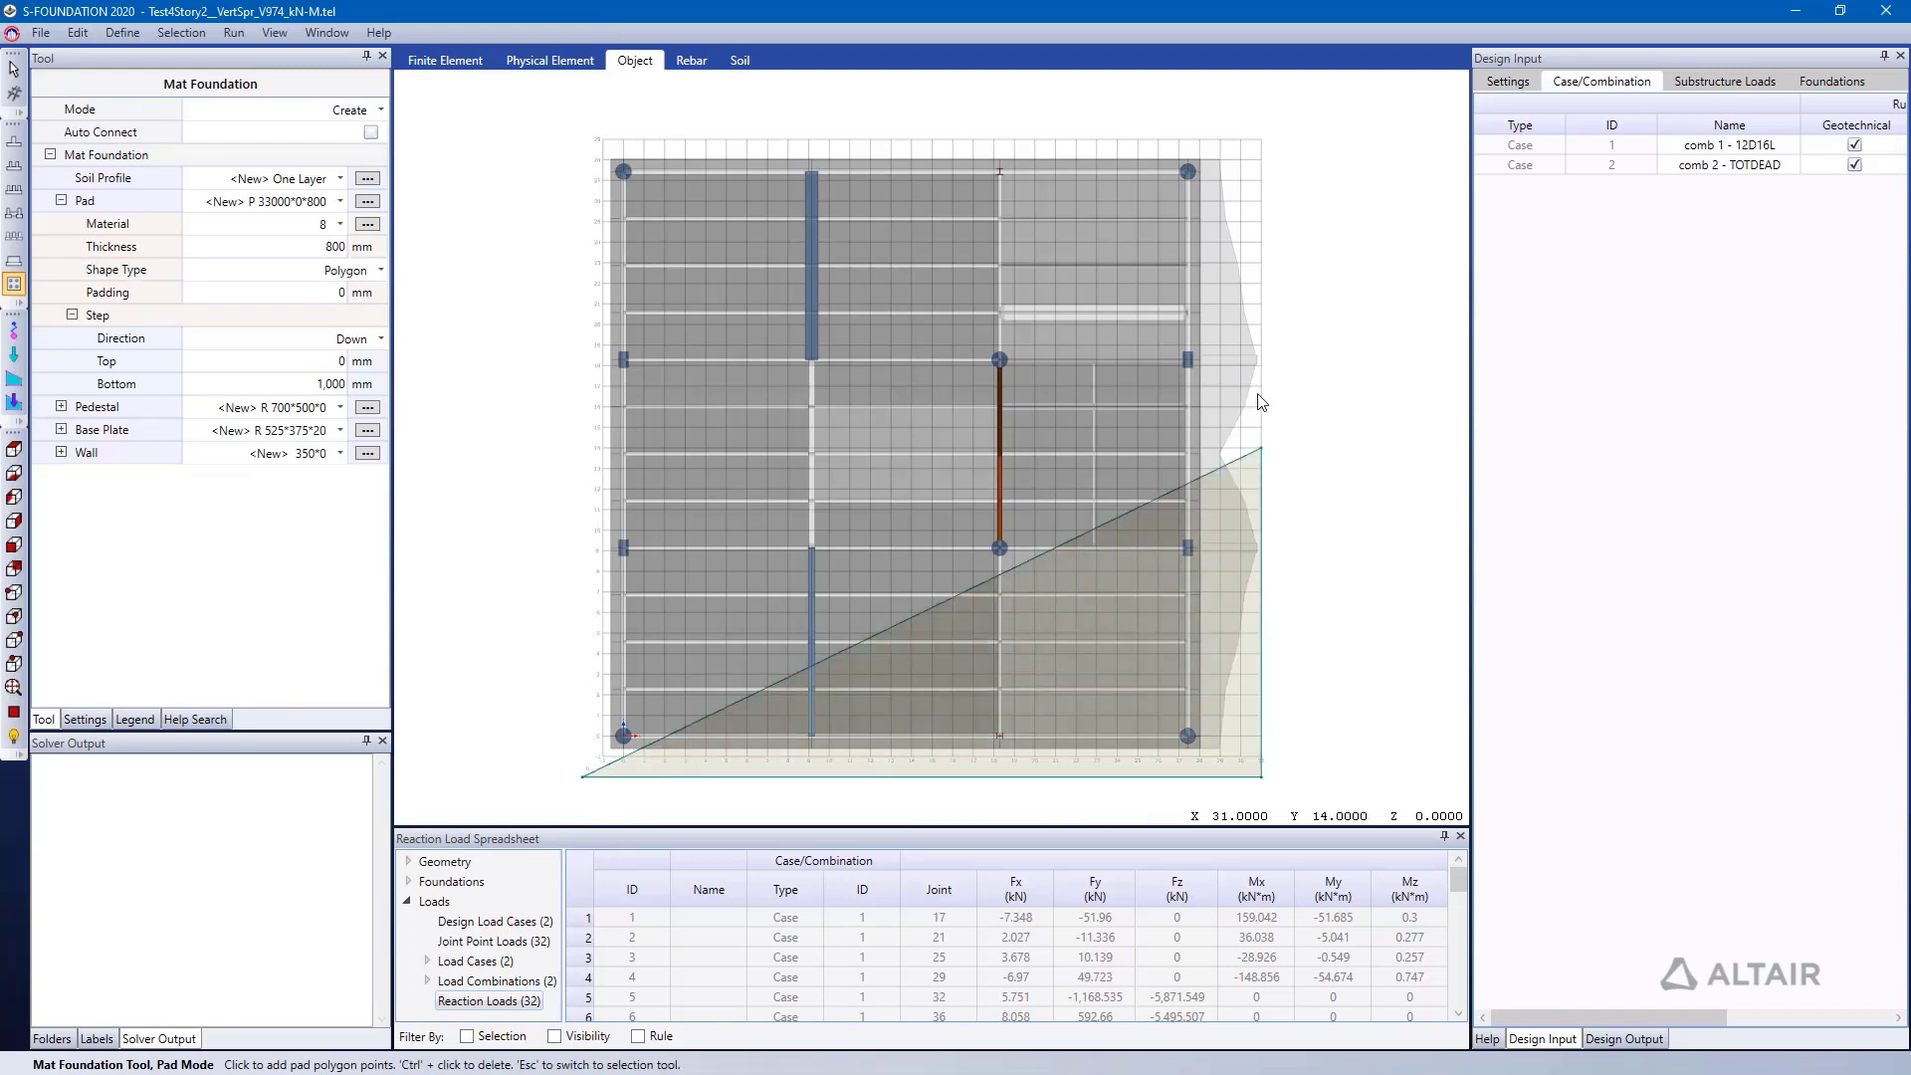
pyautogui.click(1260, 117)
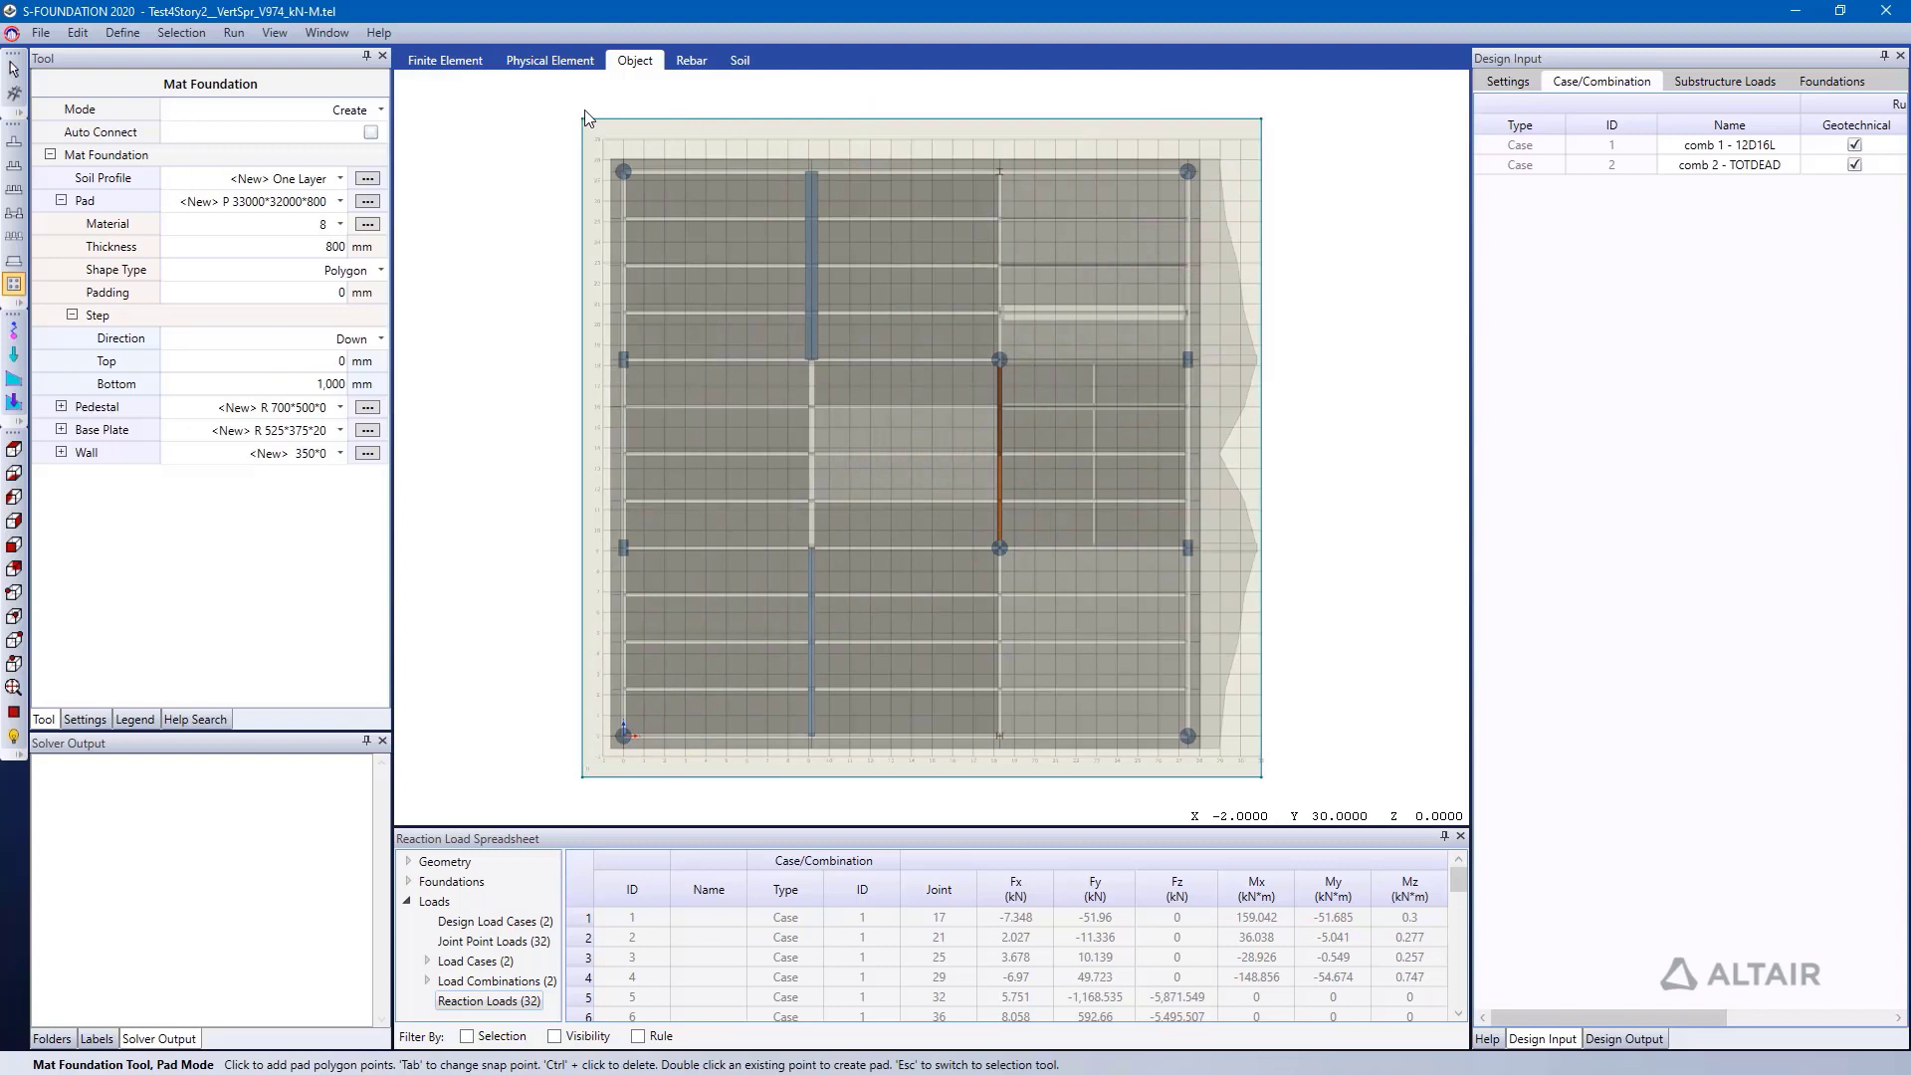
pyautogui.doubleClick(587, 117)
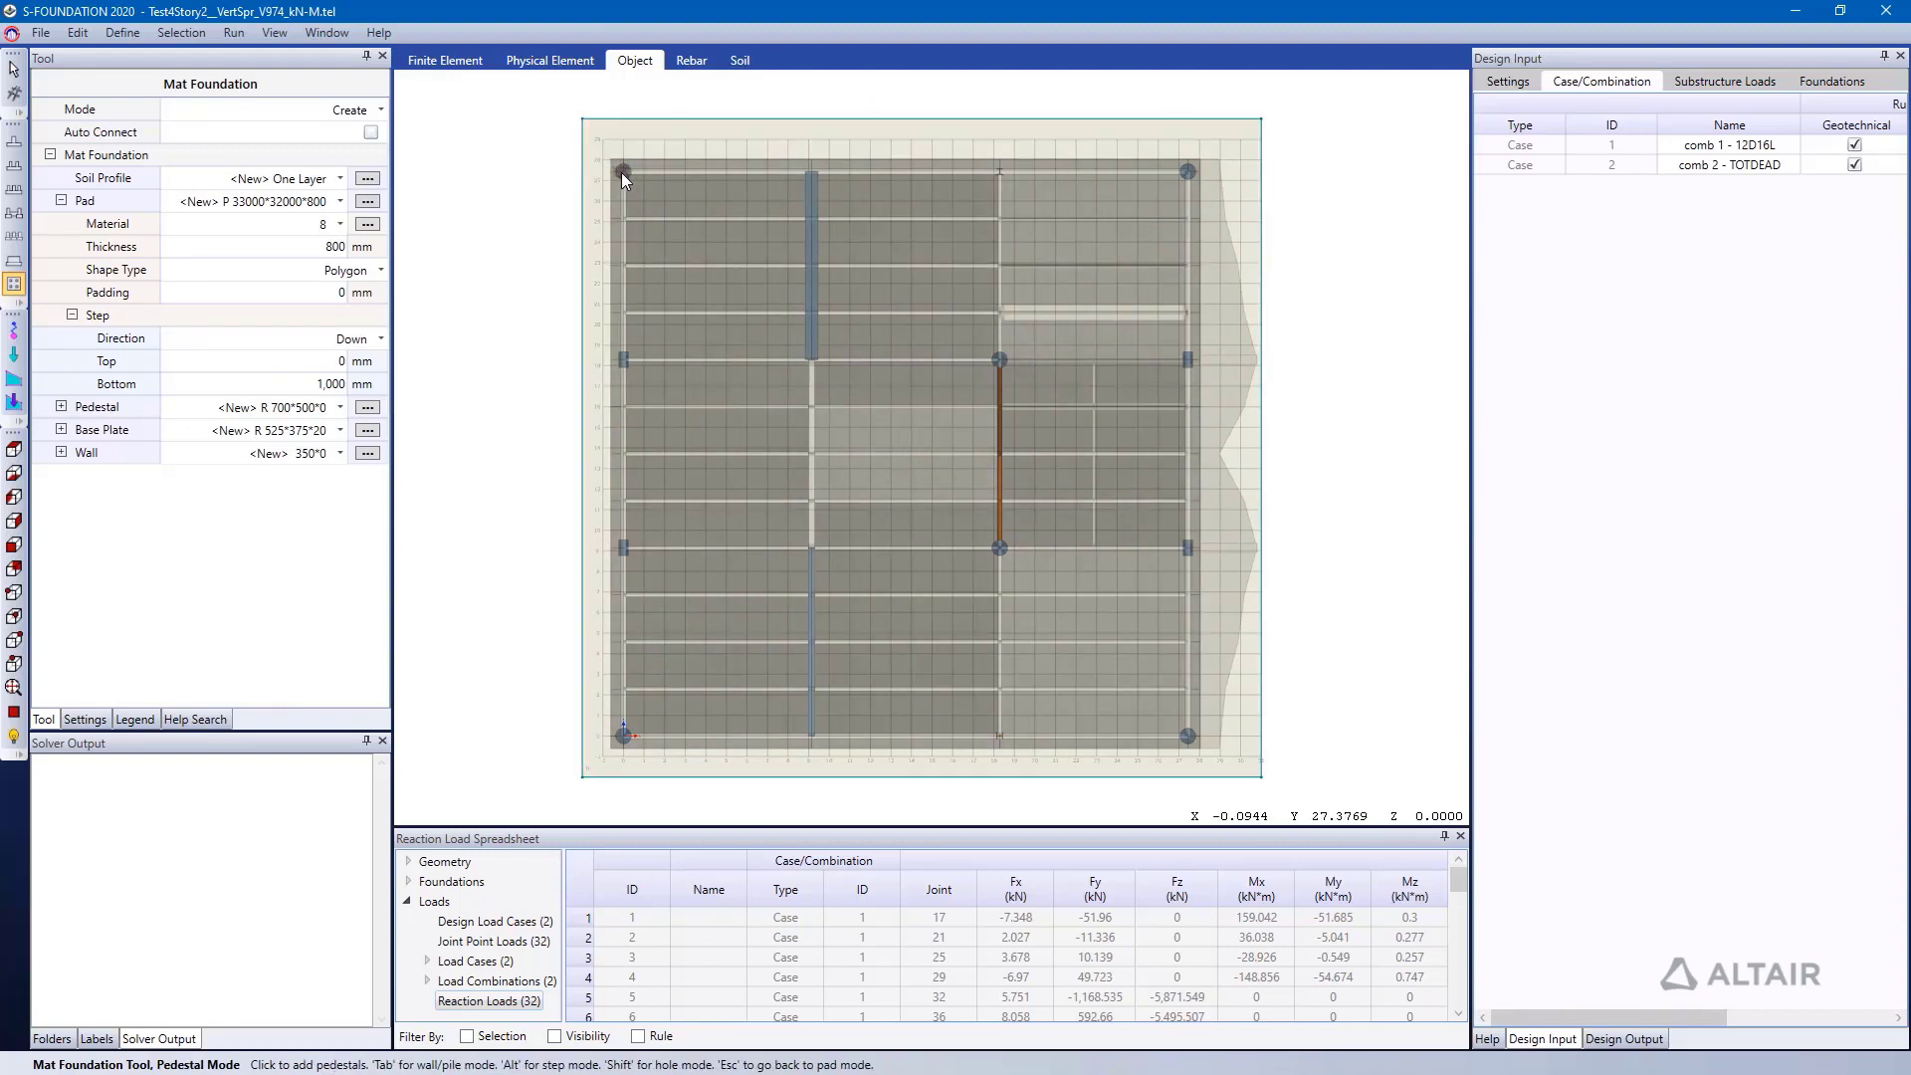
pyautogui.scroll(3, 623, 171)
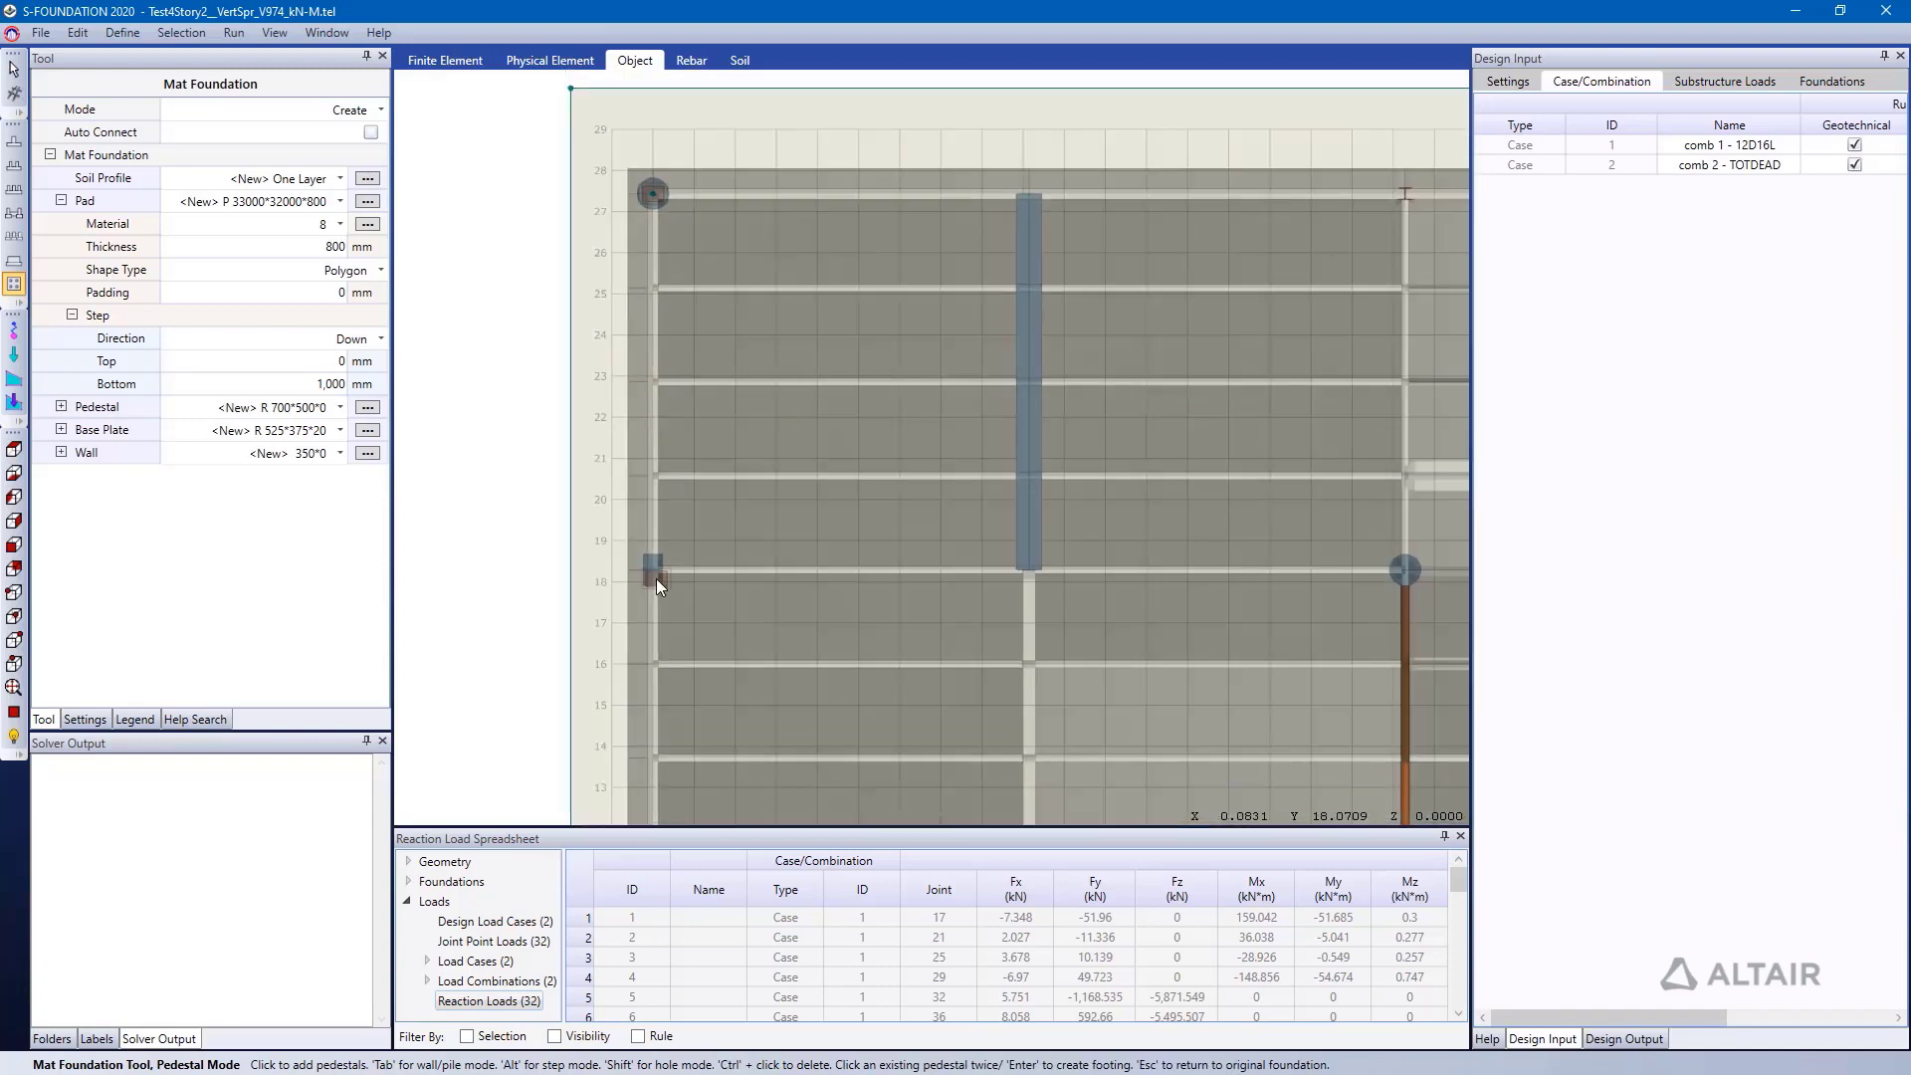
pyautogui.scroll(-5, 653, 572)
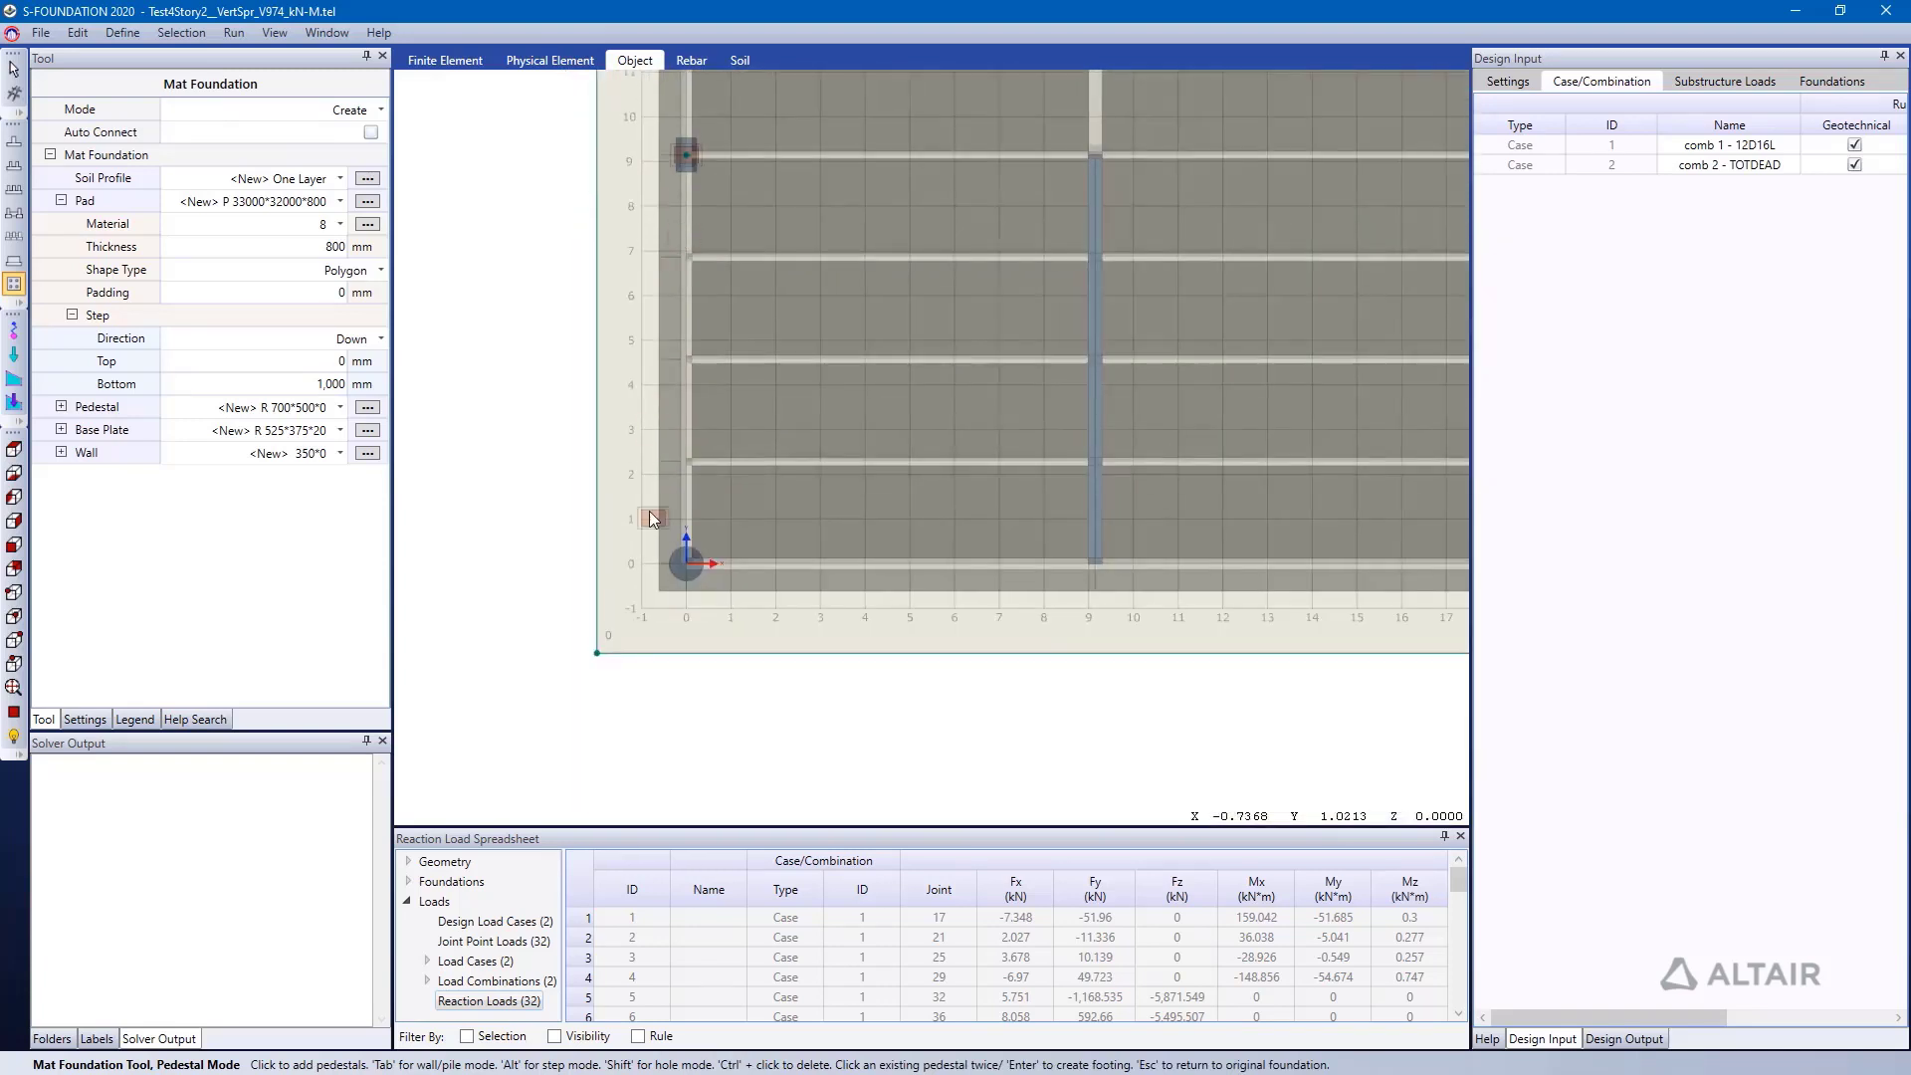
pyautogui.scroll(-5, 917, 554)
pyautogui.click(1055, 591)
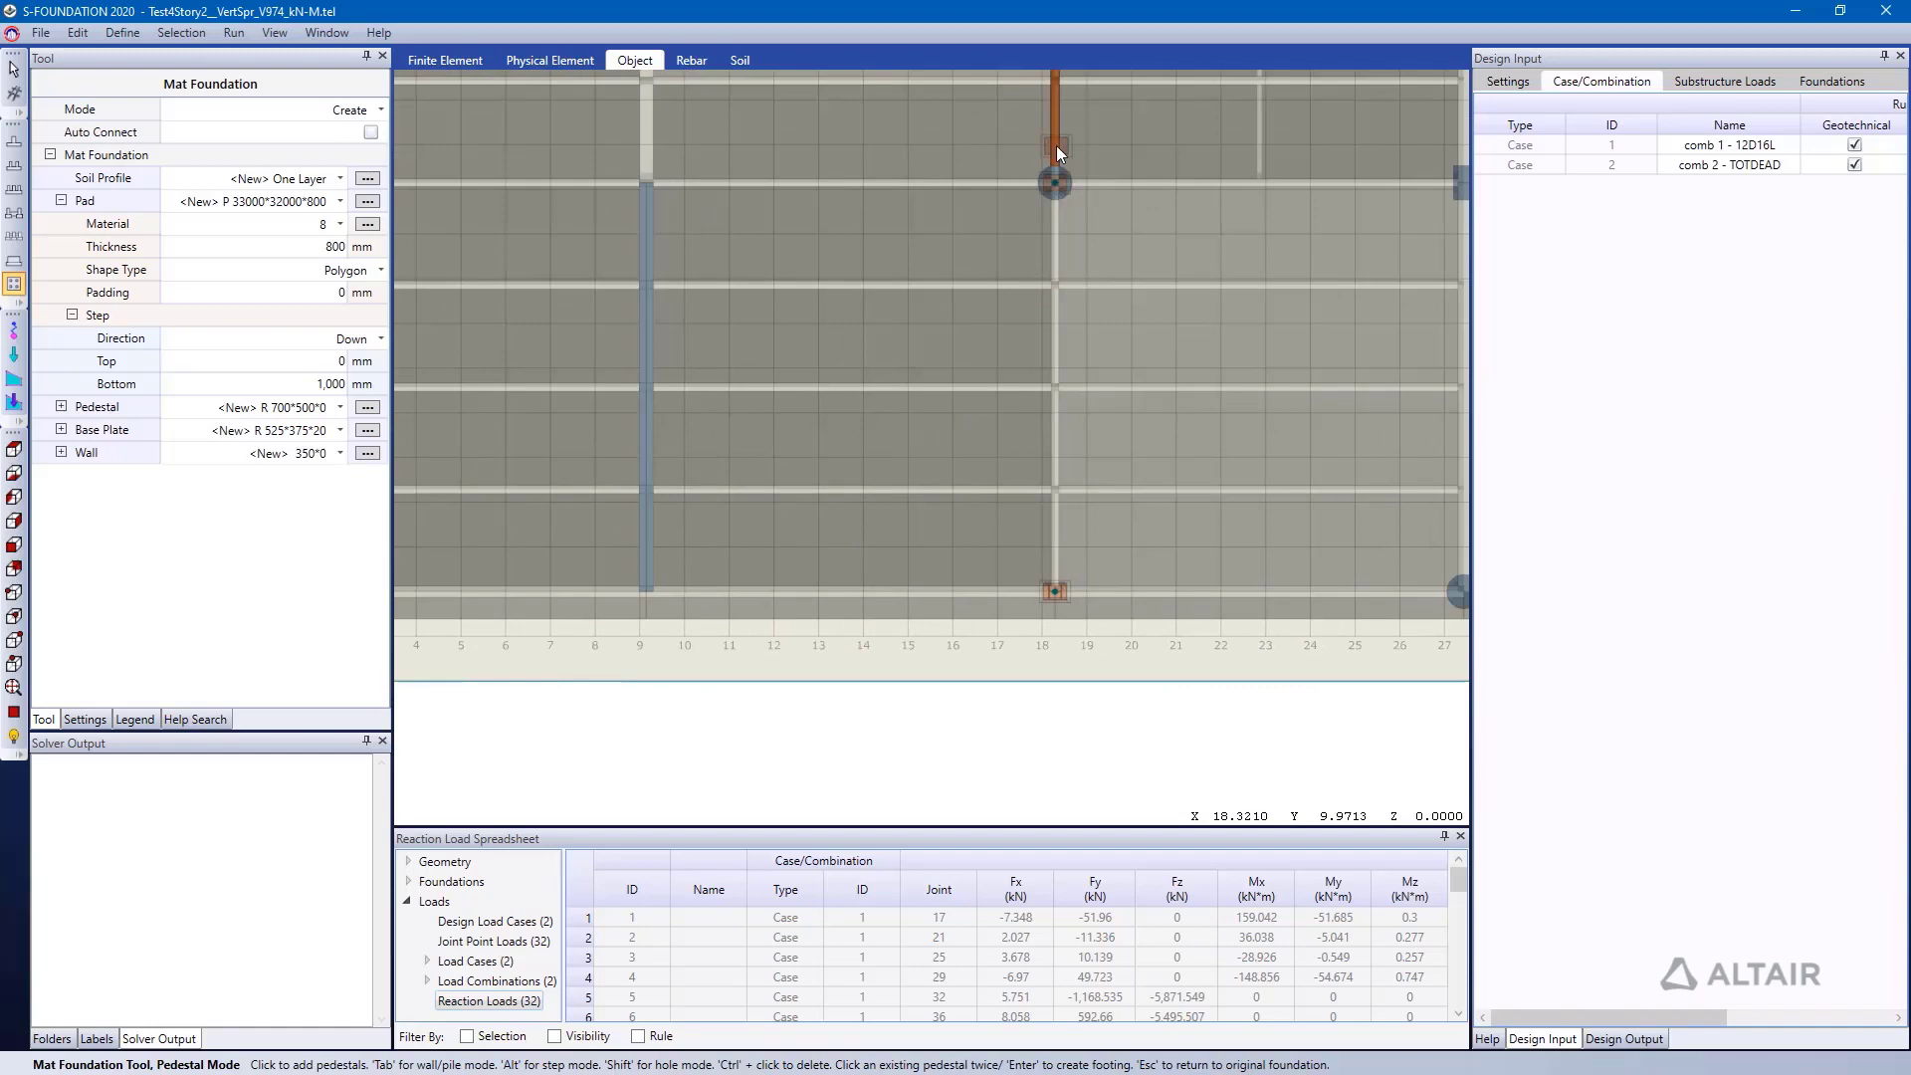
pyautogui.moveTo(1058, 179); pyautogui.dragTo(901, 670, button='middle')
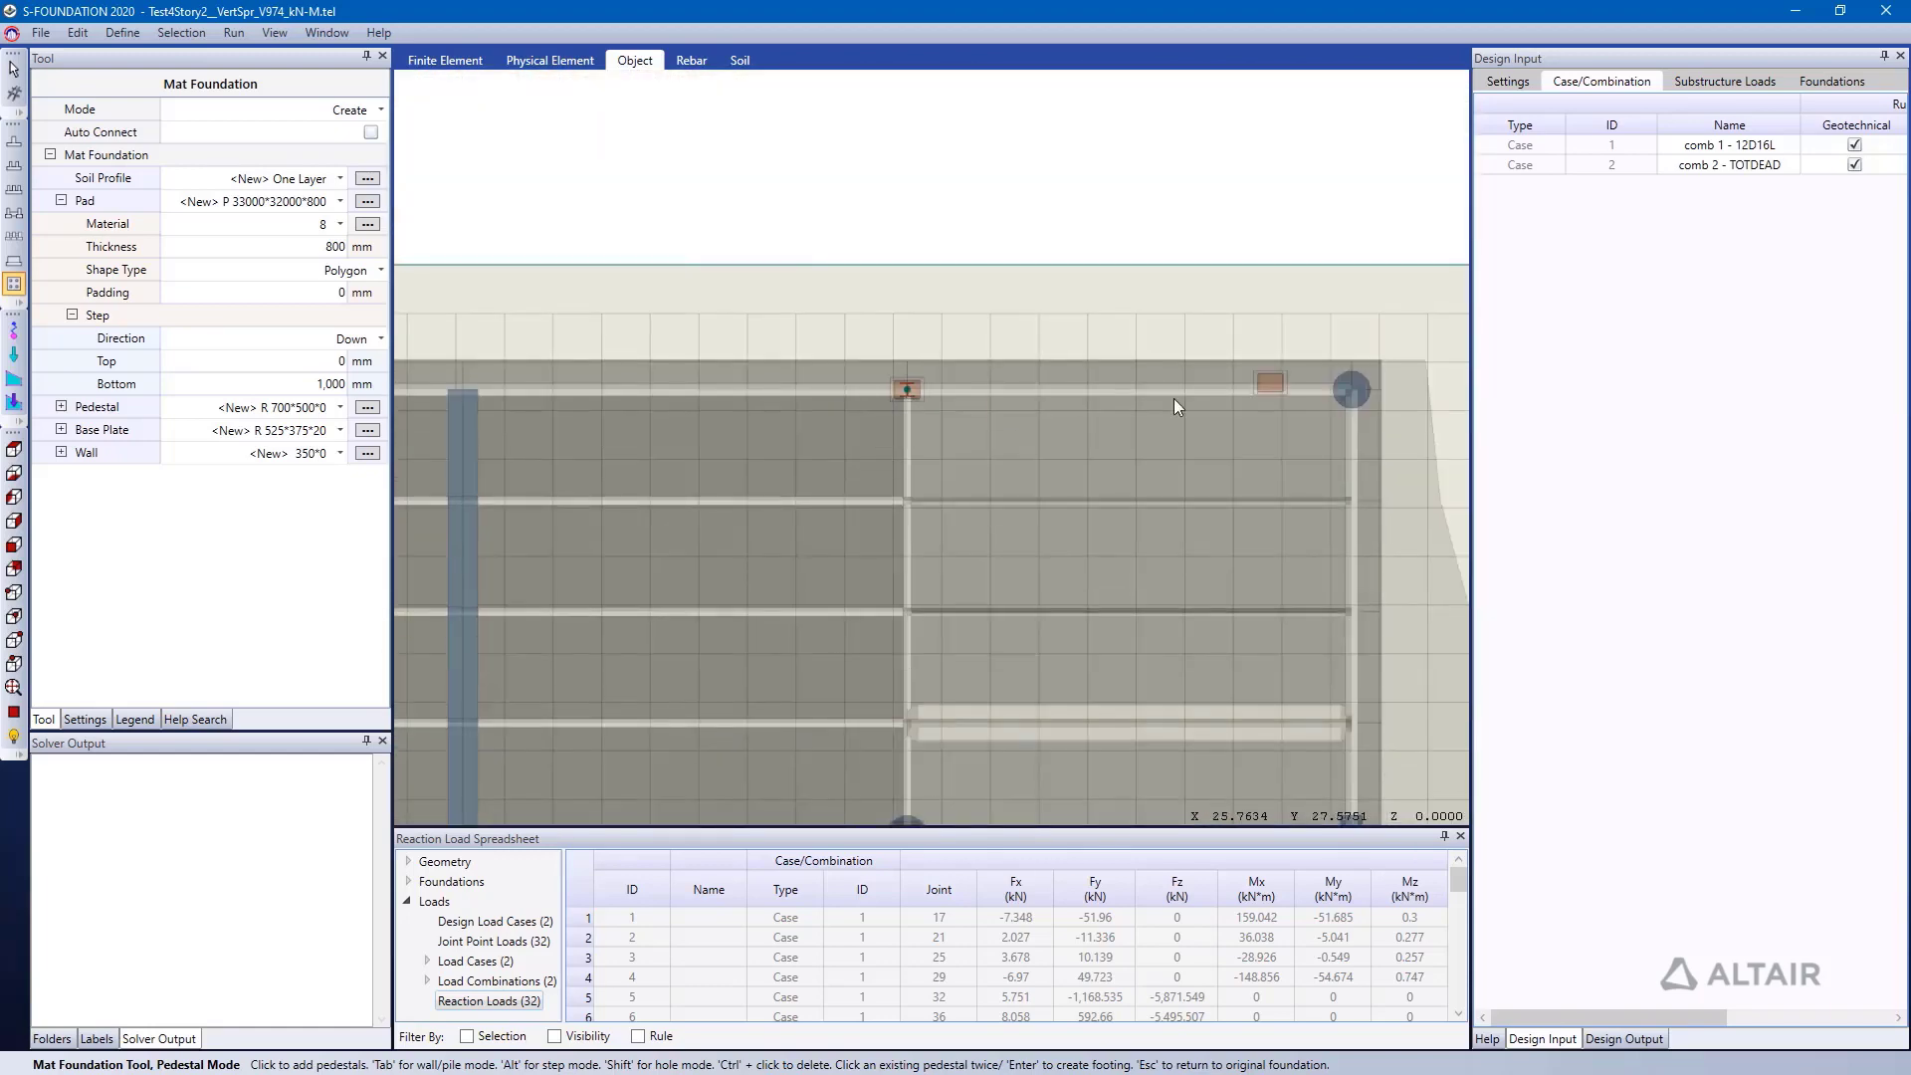
pyautogui.scroll(-5, 1177, 406)
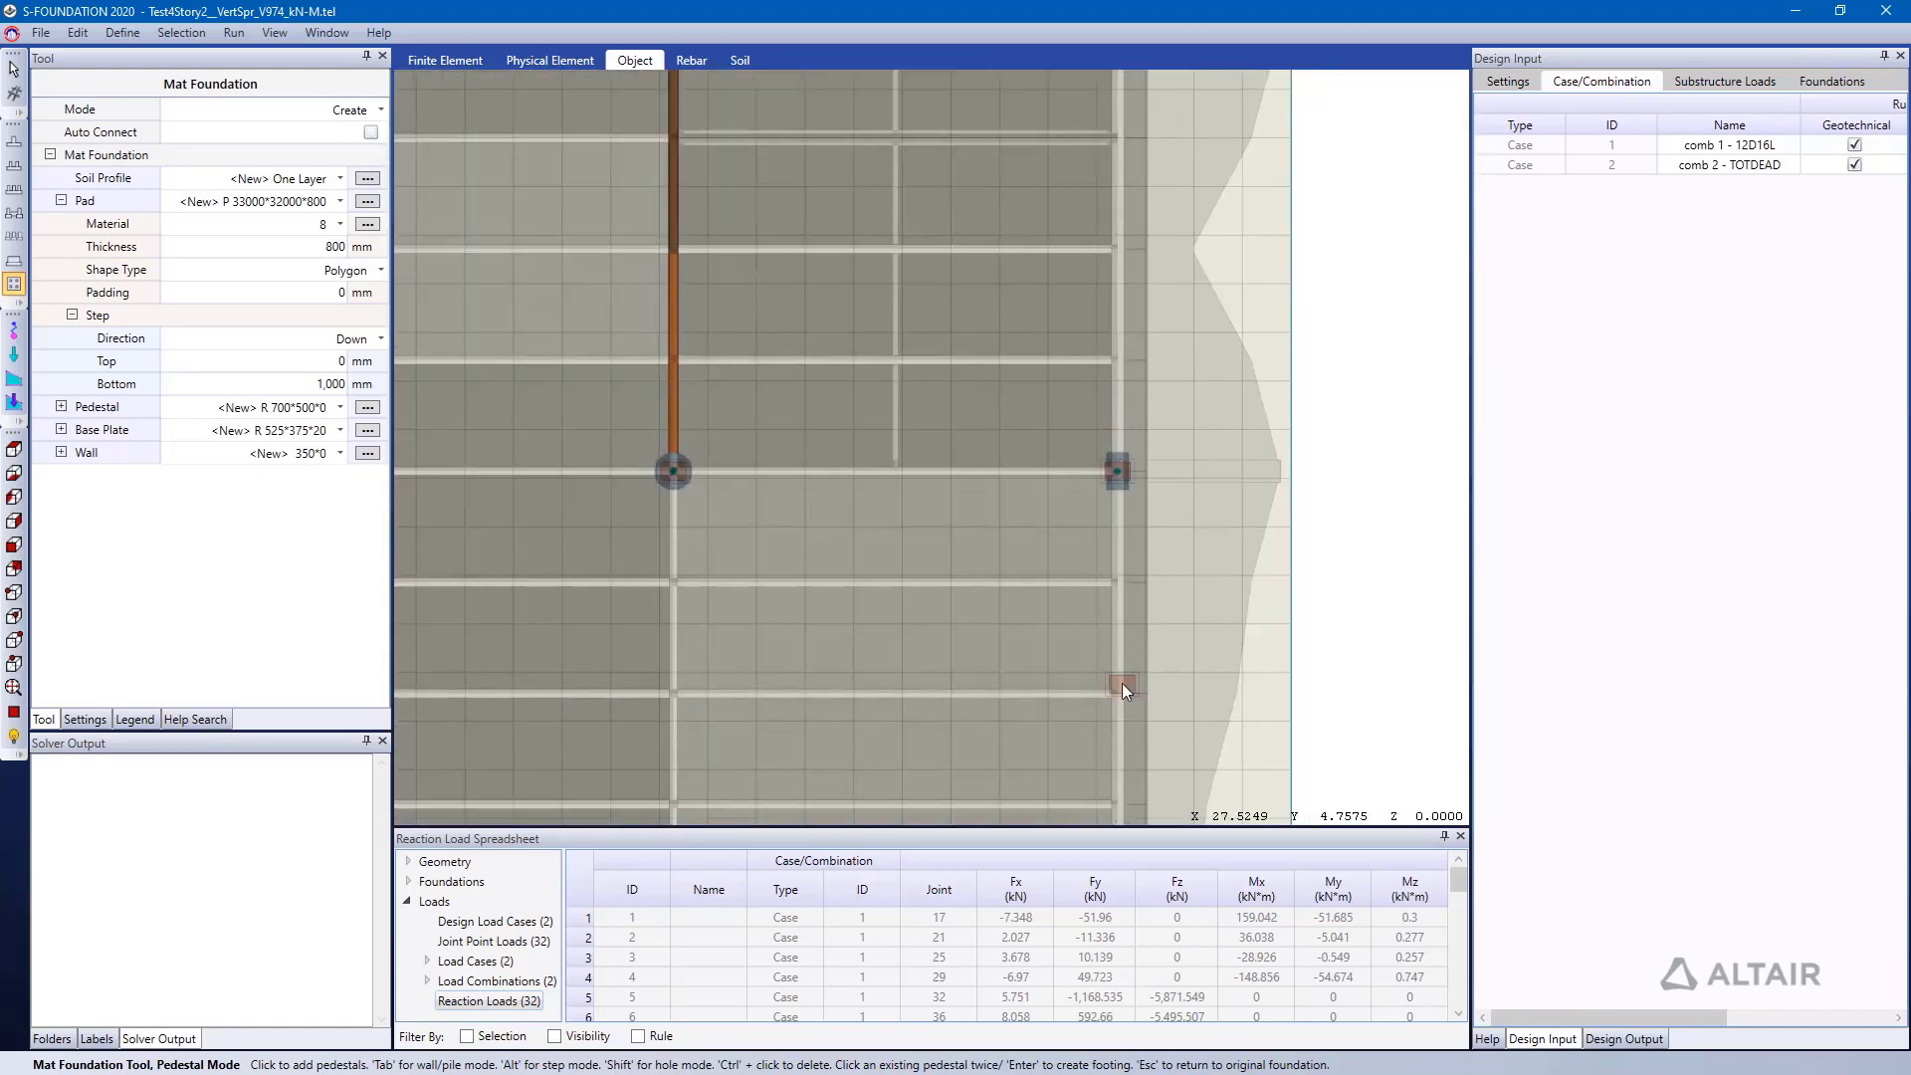
pyautogui.moveTo(1121, 682); pyautogui.dragTo(1063, 510, button='middle')
pyautogui.scroll(-2, 1061, 508)
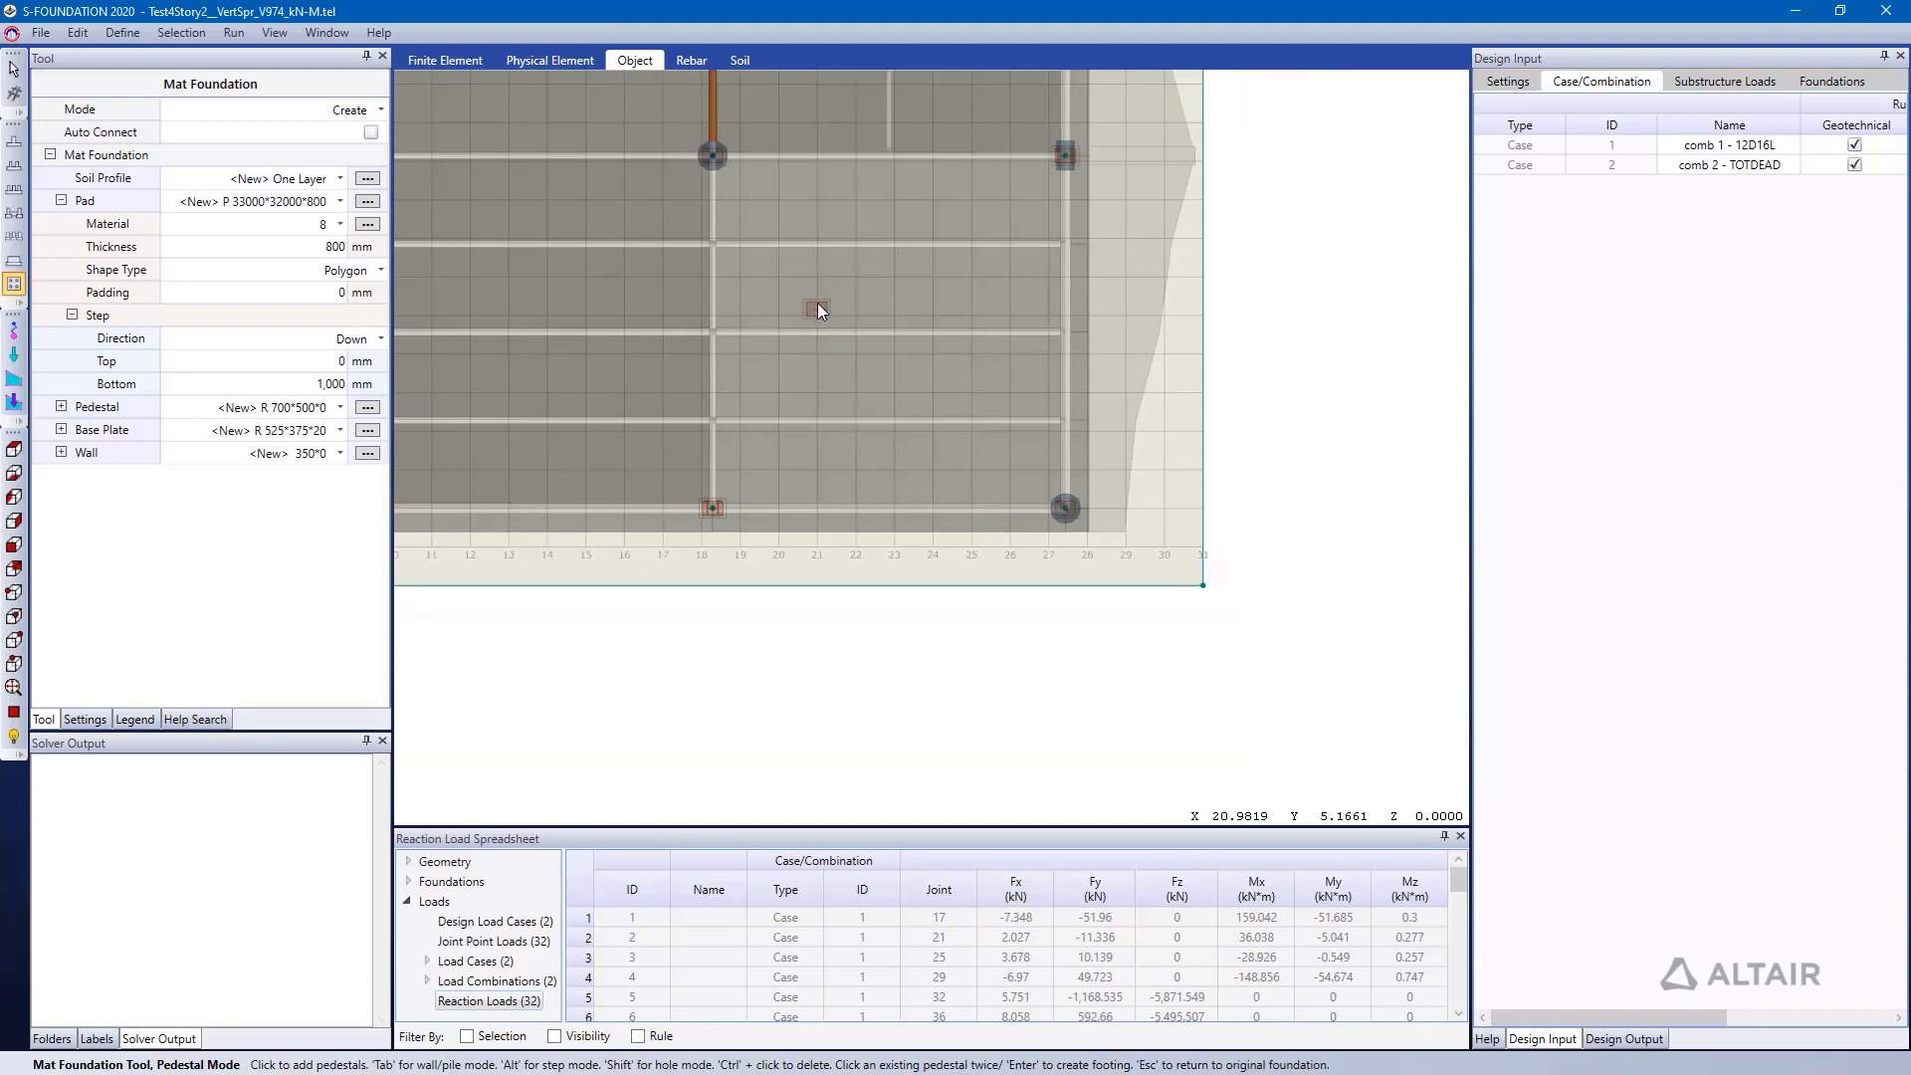
pyautogui.moveTo(824, 307); pyautogui.dragTo(1335, 544, button='middle')
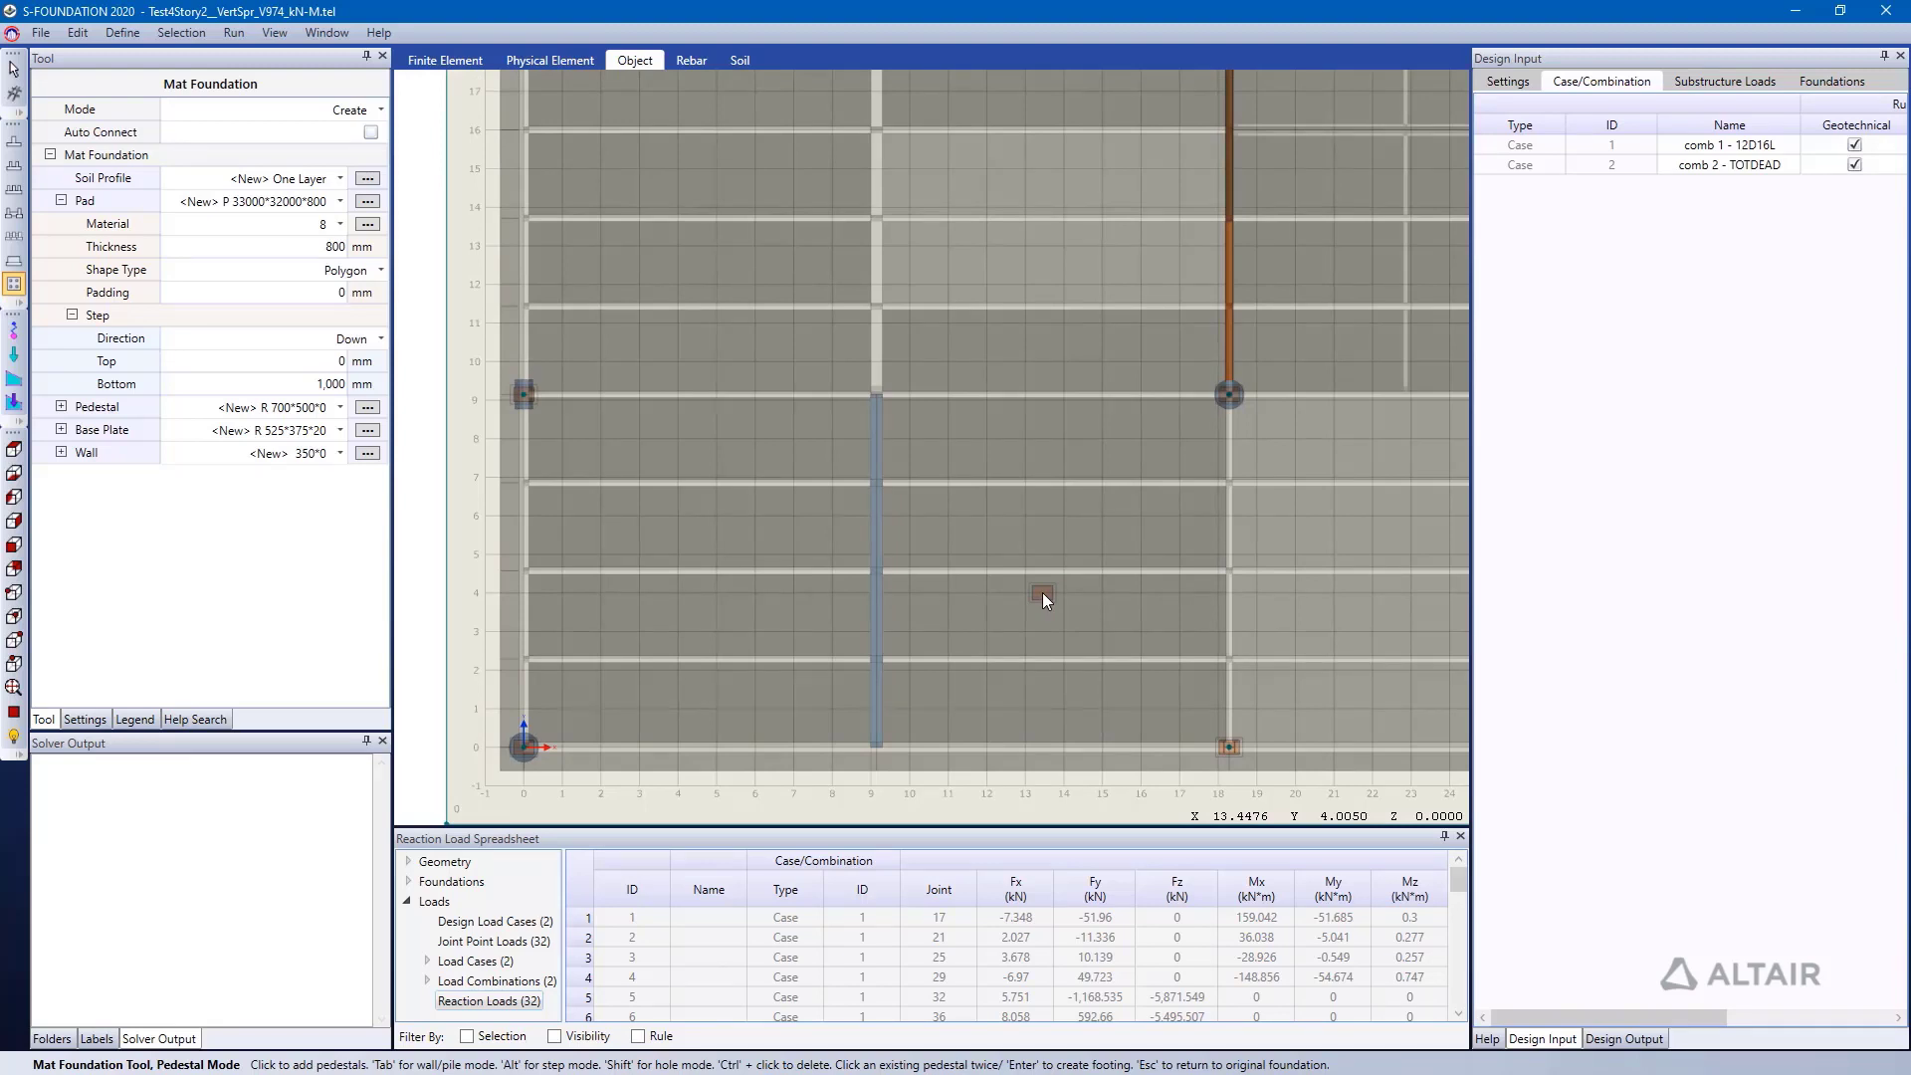
# - Draw two walls along grid x≈9, from y 0 to 9 and y 18 to 27.4
pyautogui.press('Tab')
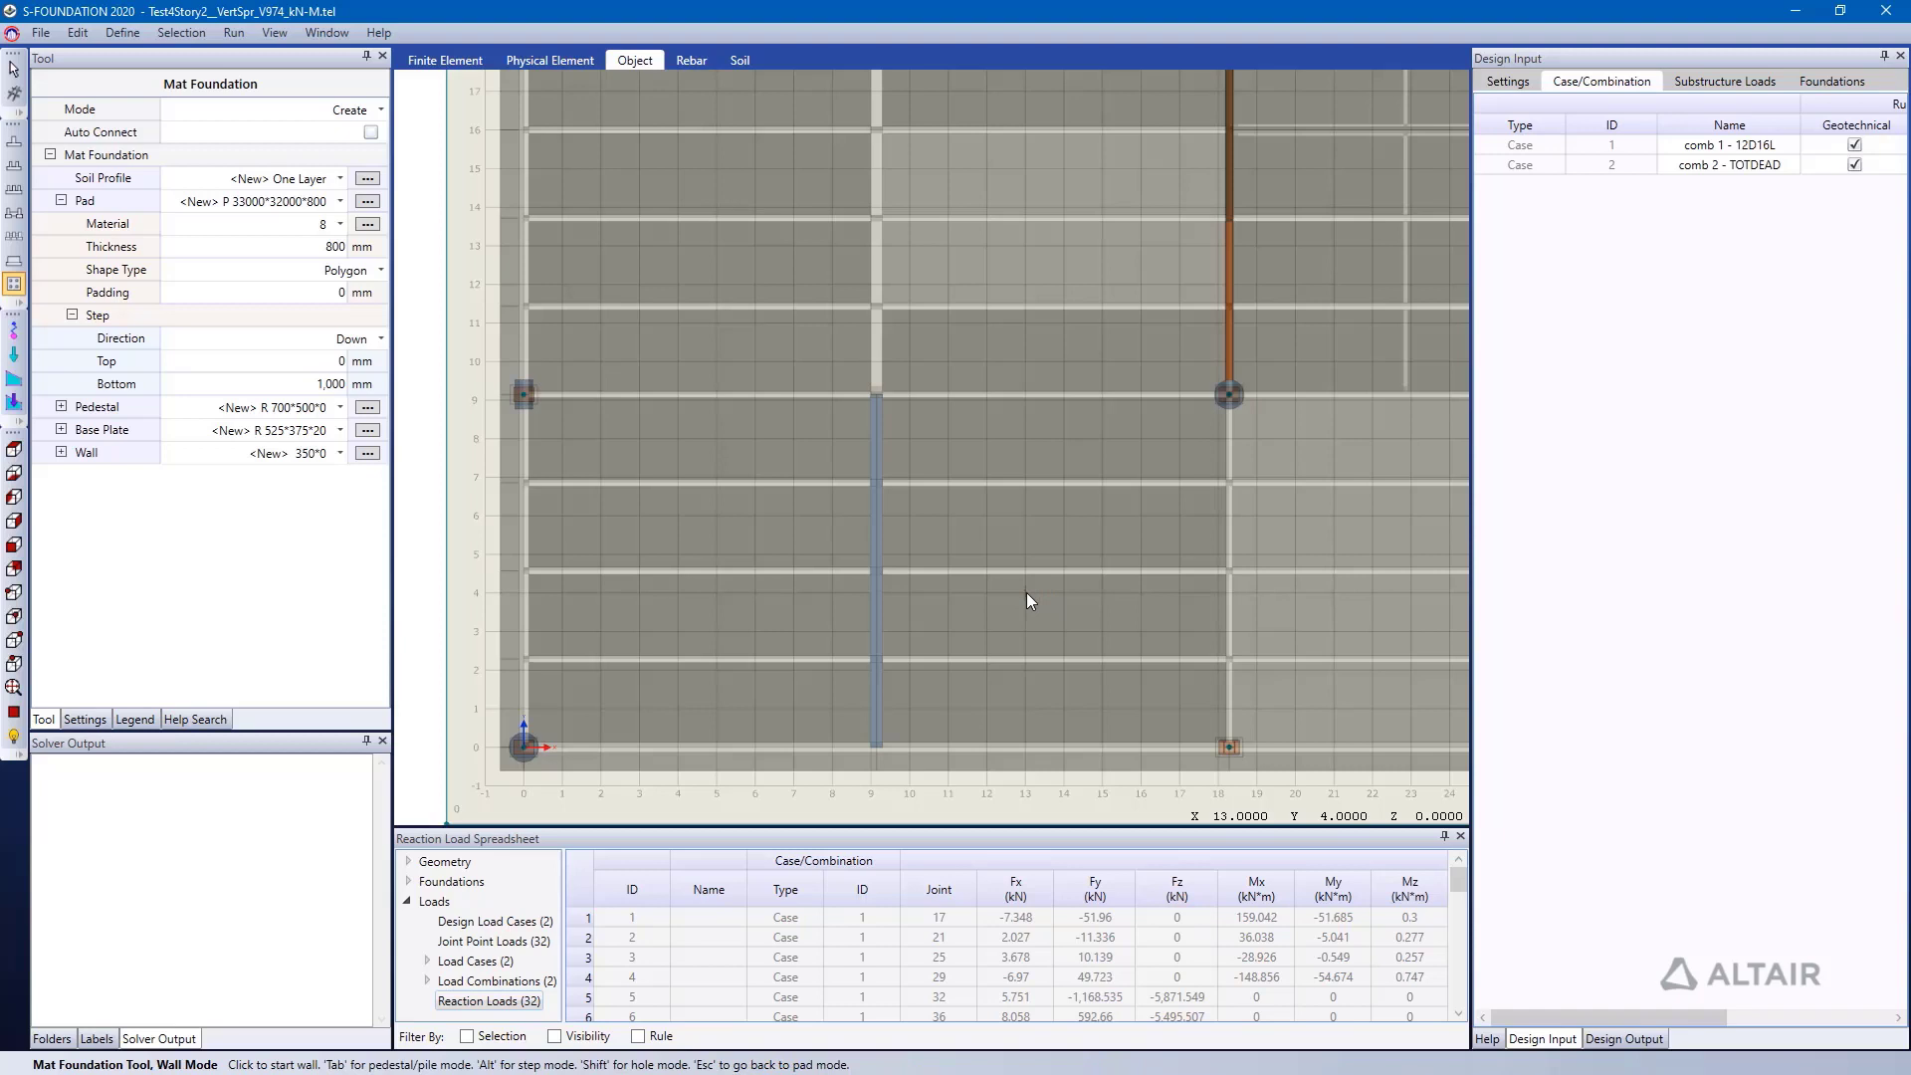
pyautogui.click(875, 747)
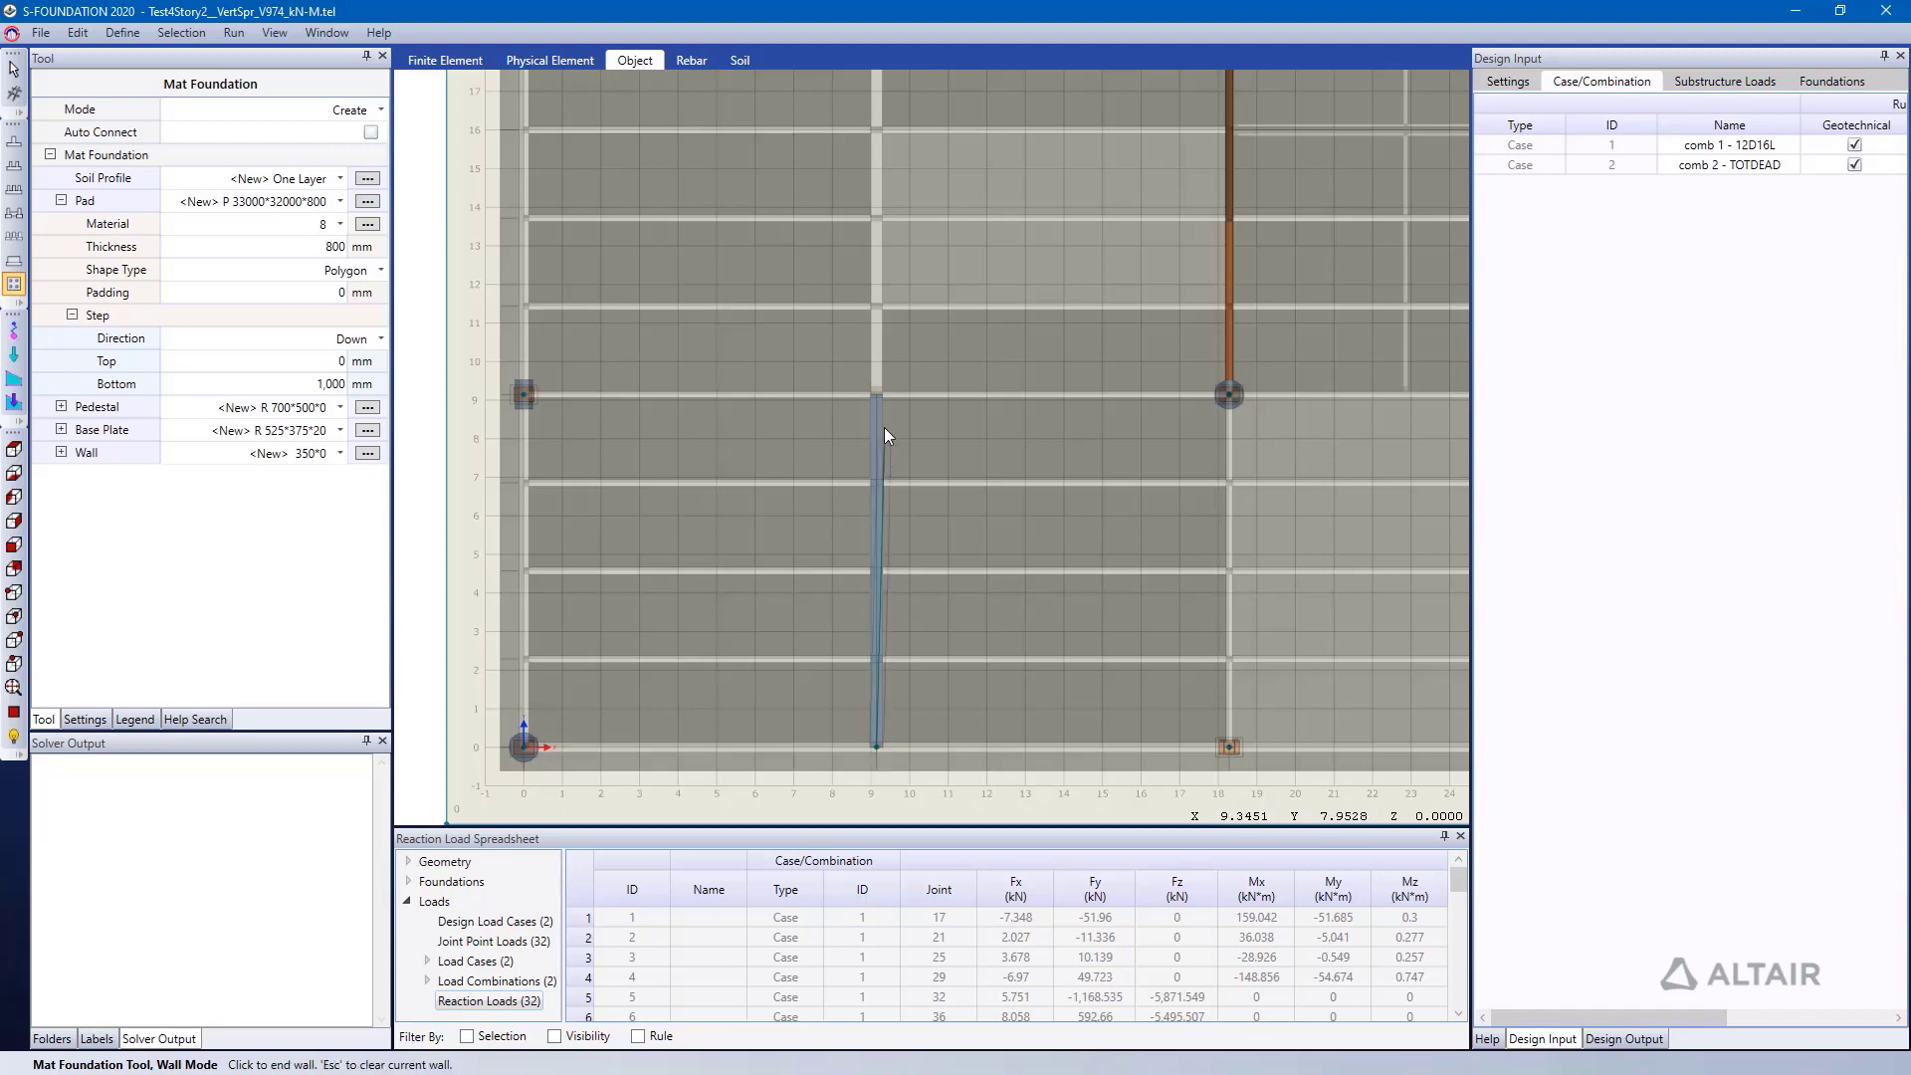
pyautogui.click(876, 397)
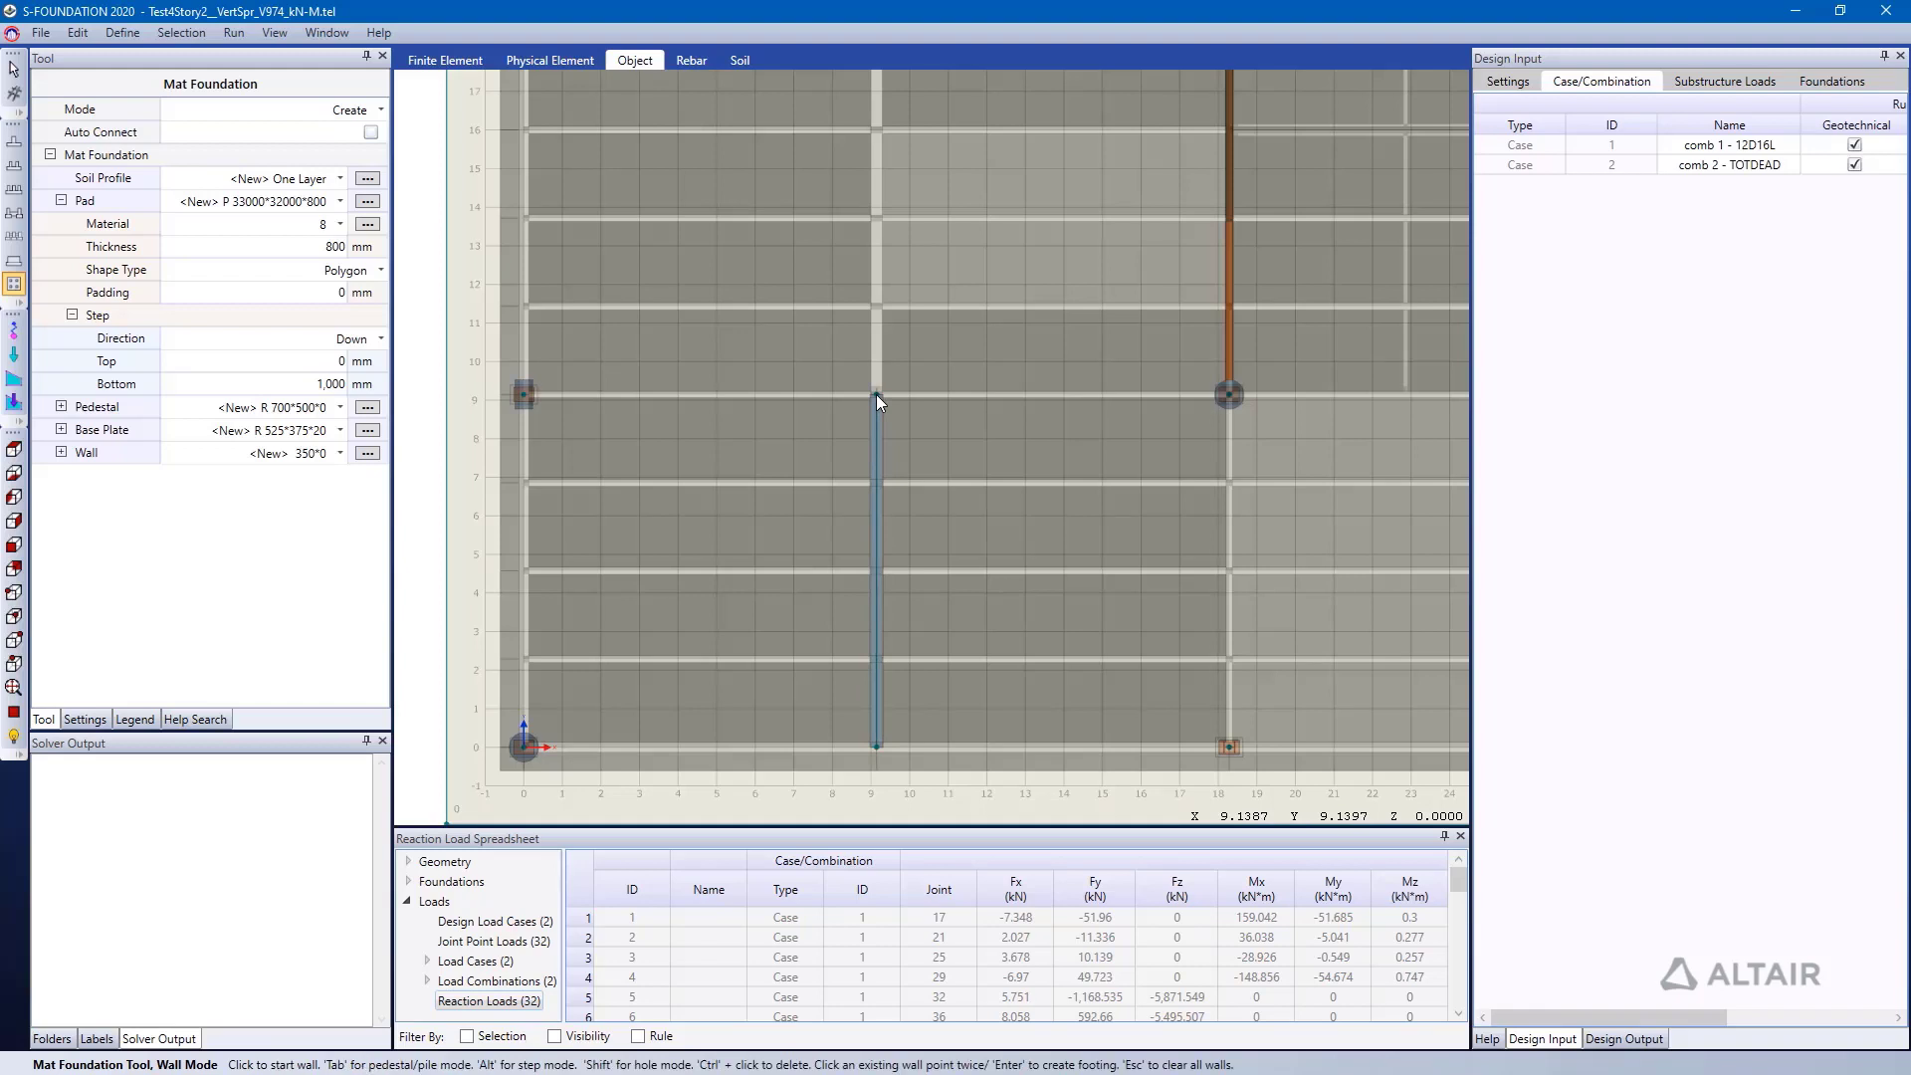
pyautogui.moveTo(960, 265); pyautogui.dragTo(864, 631, button='middle')
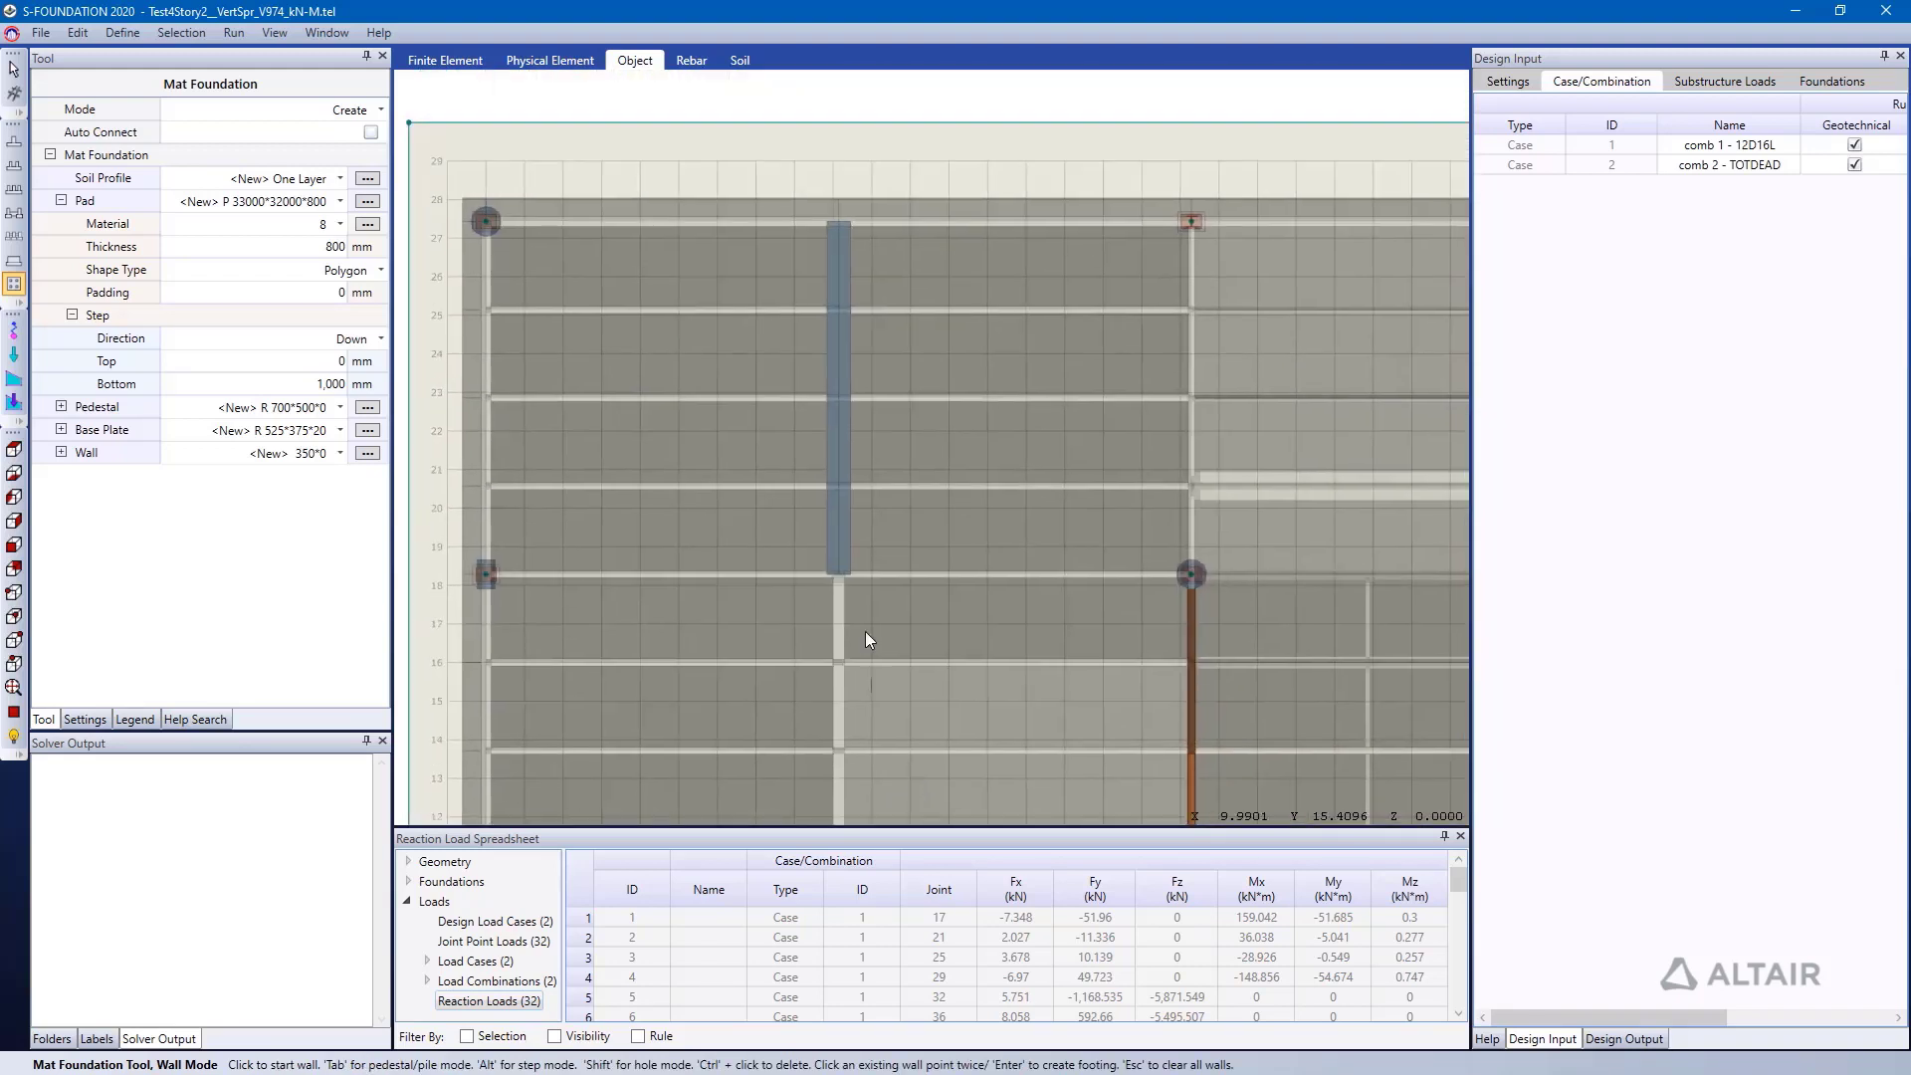
pyautogui.click(838, 574)
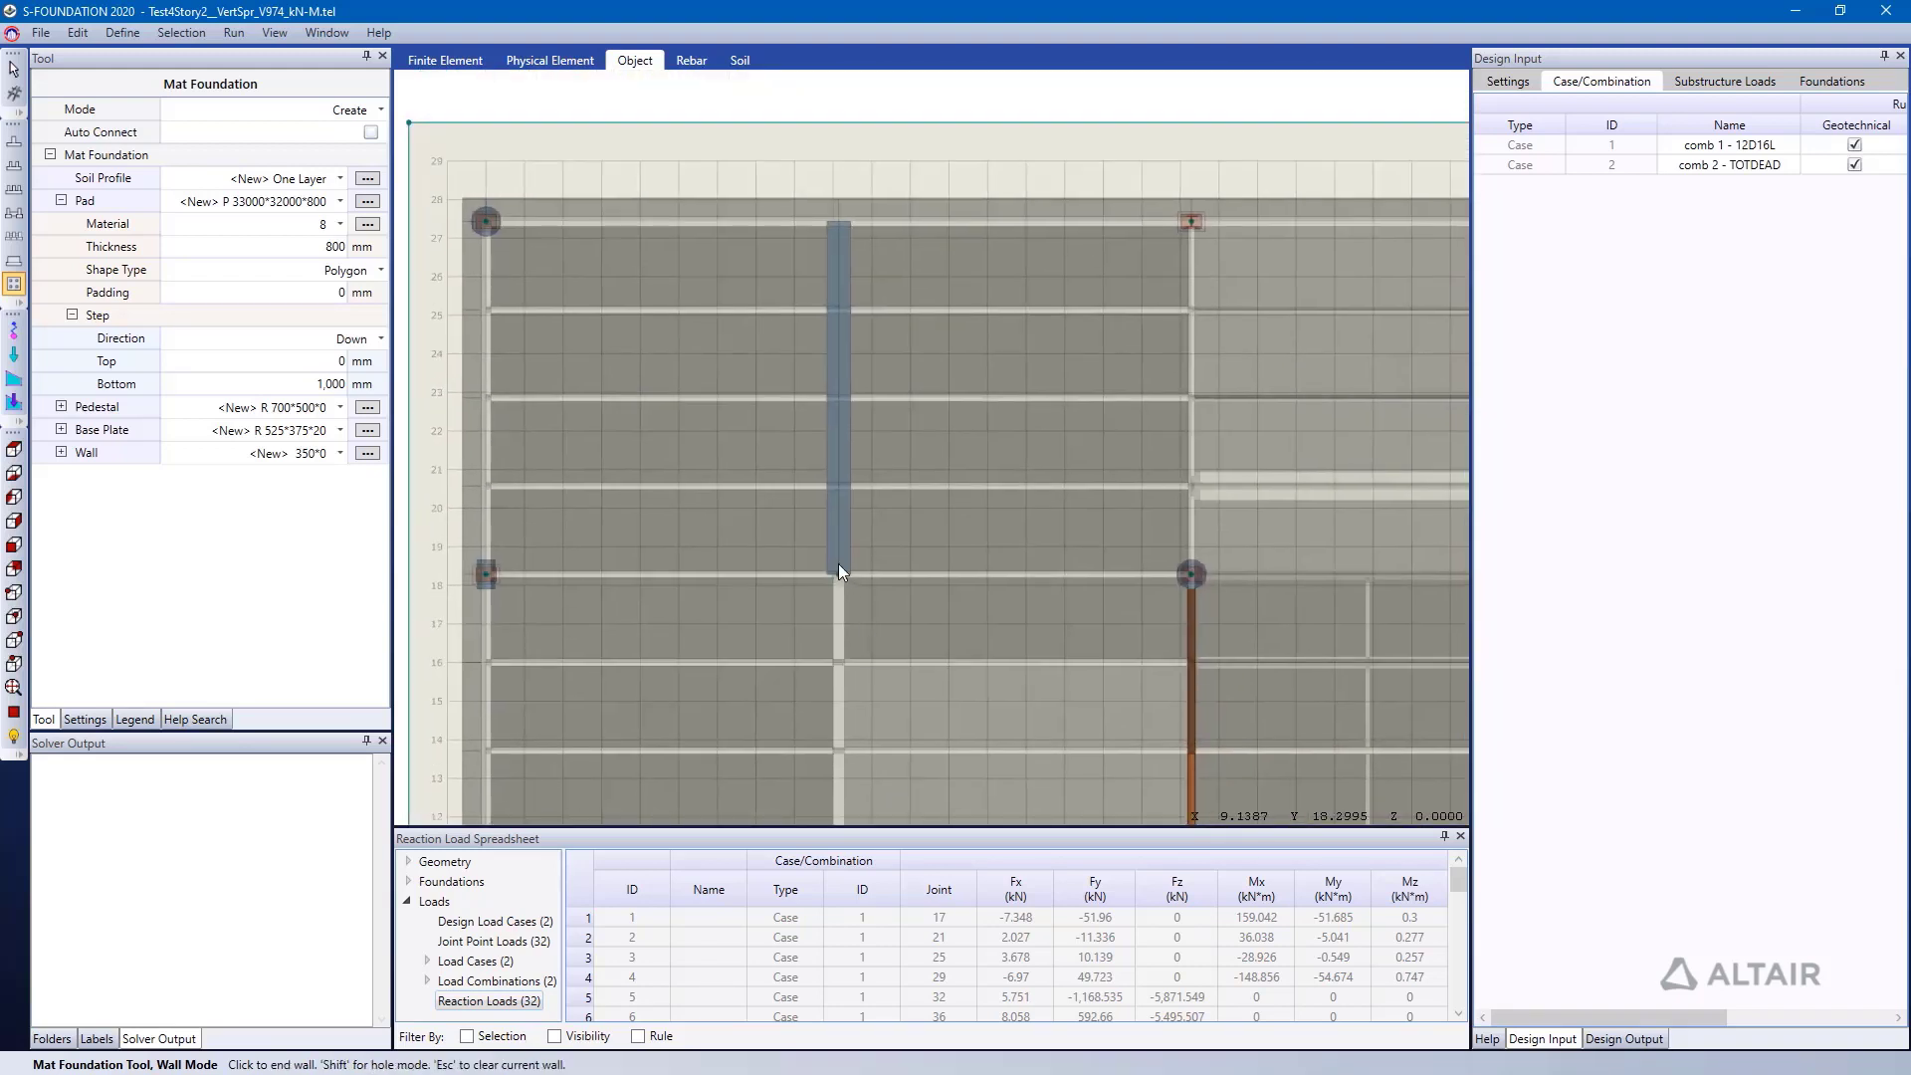
pyautogui.click(838, 222)
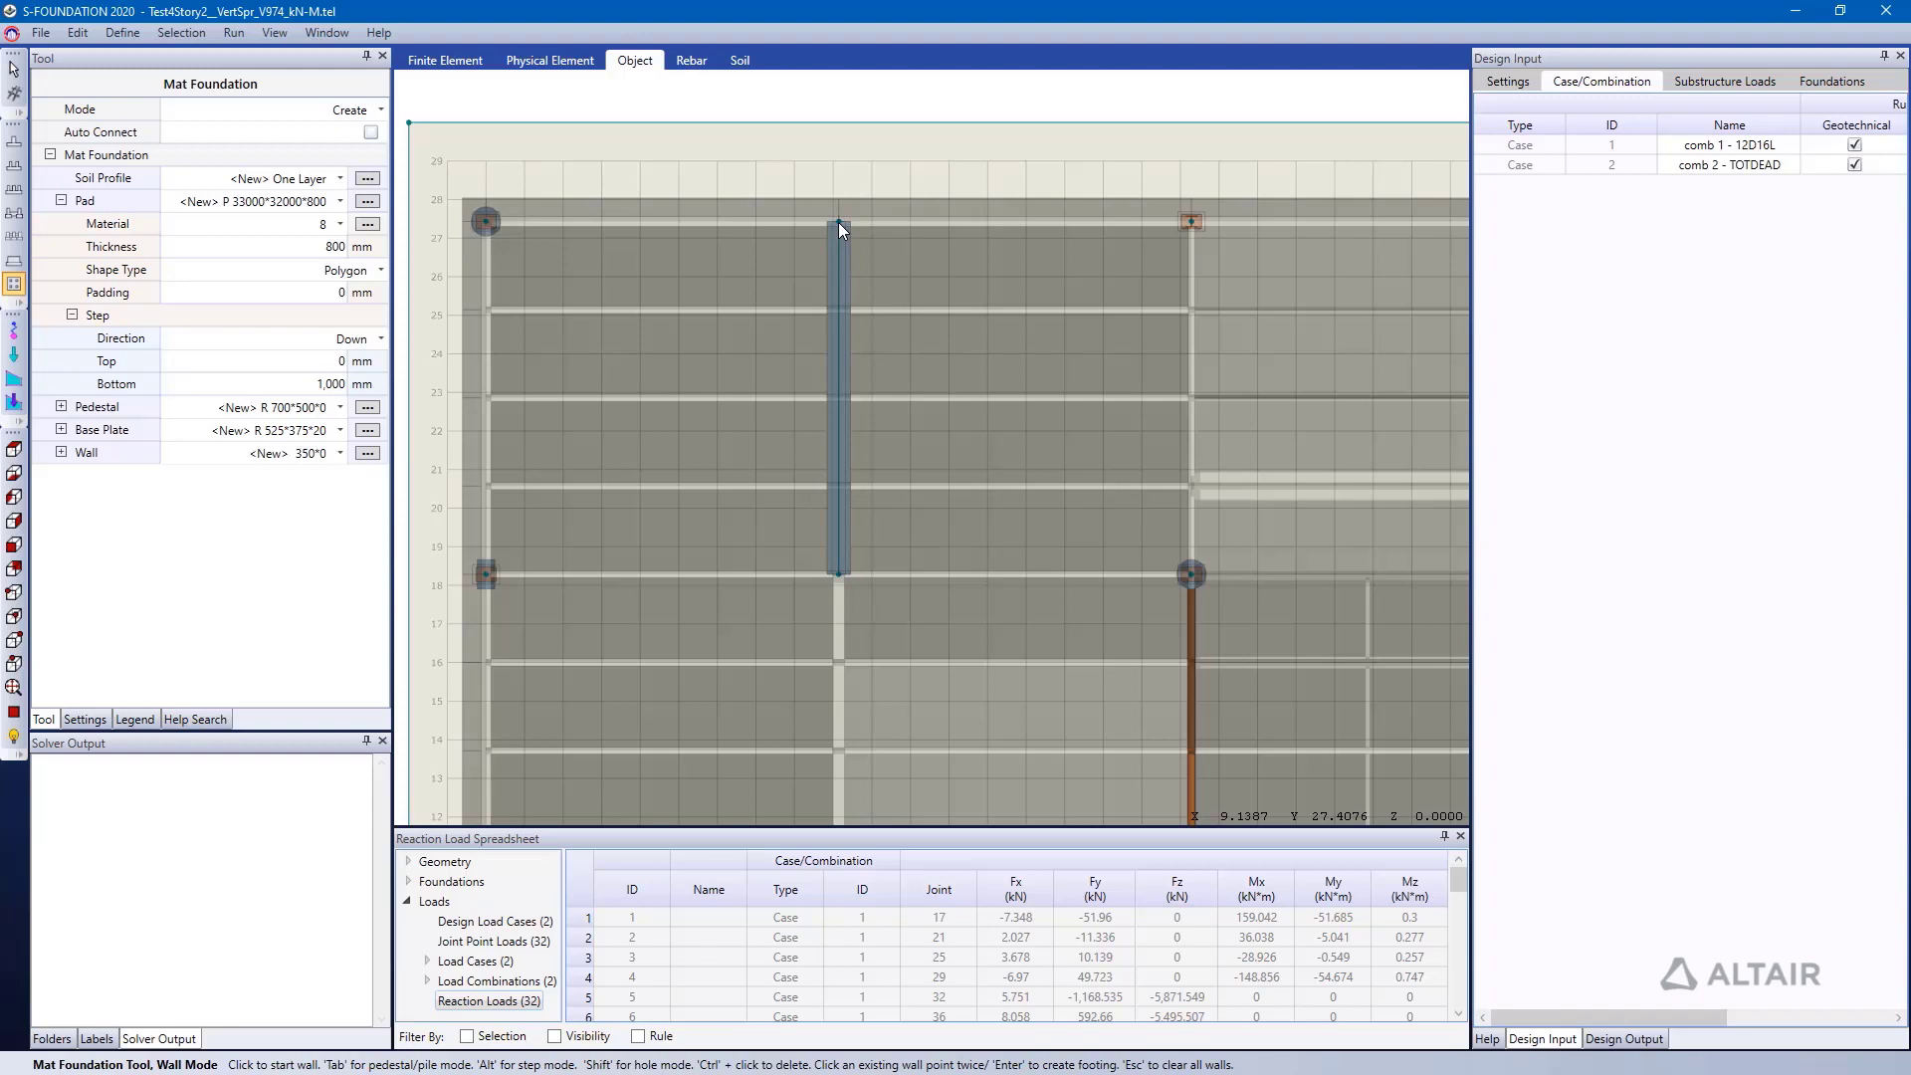
pyautogui.click(838, 223)
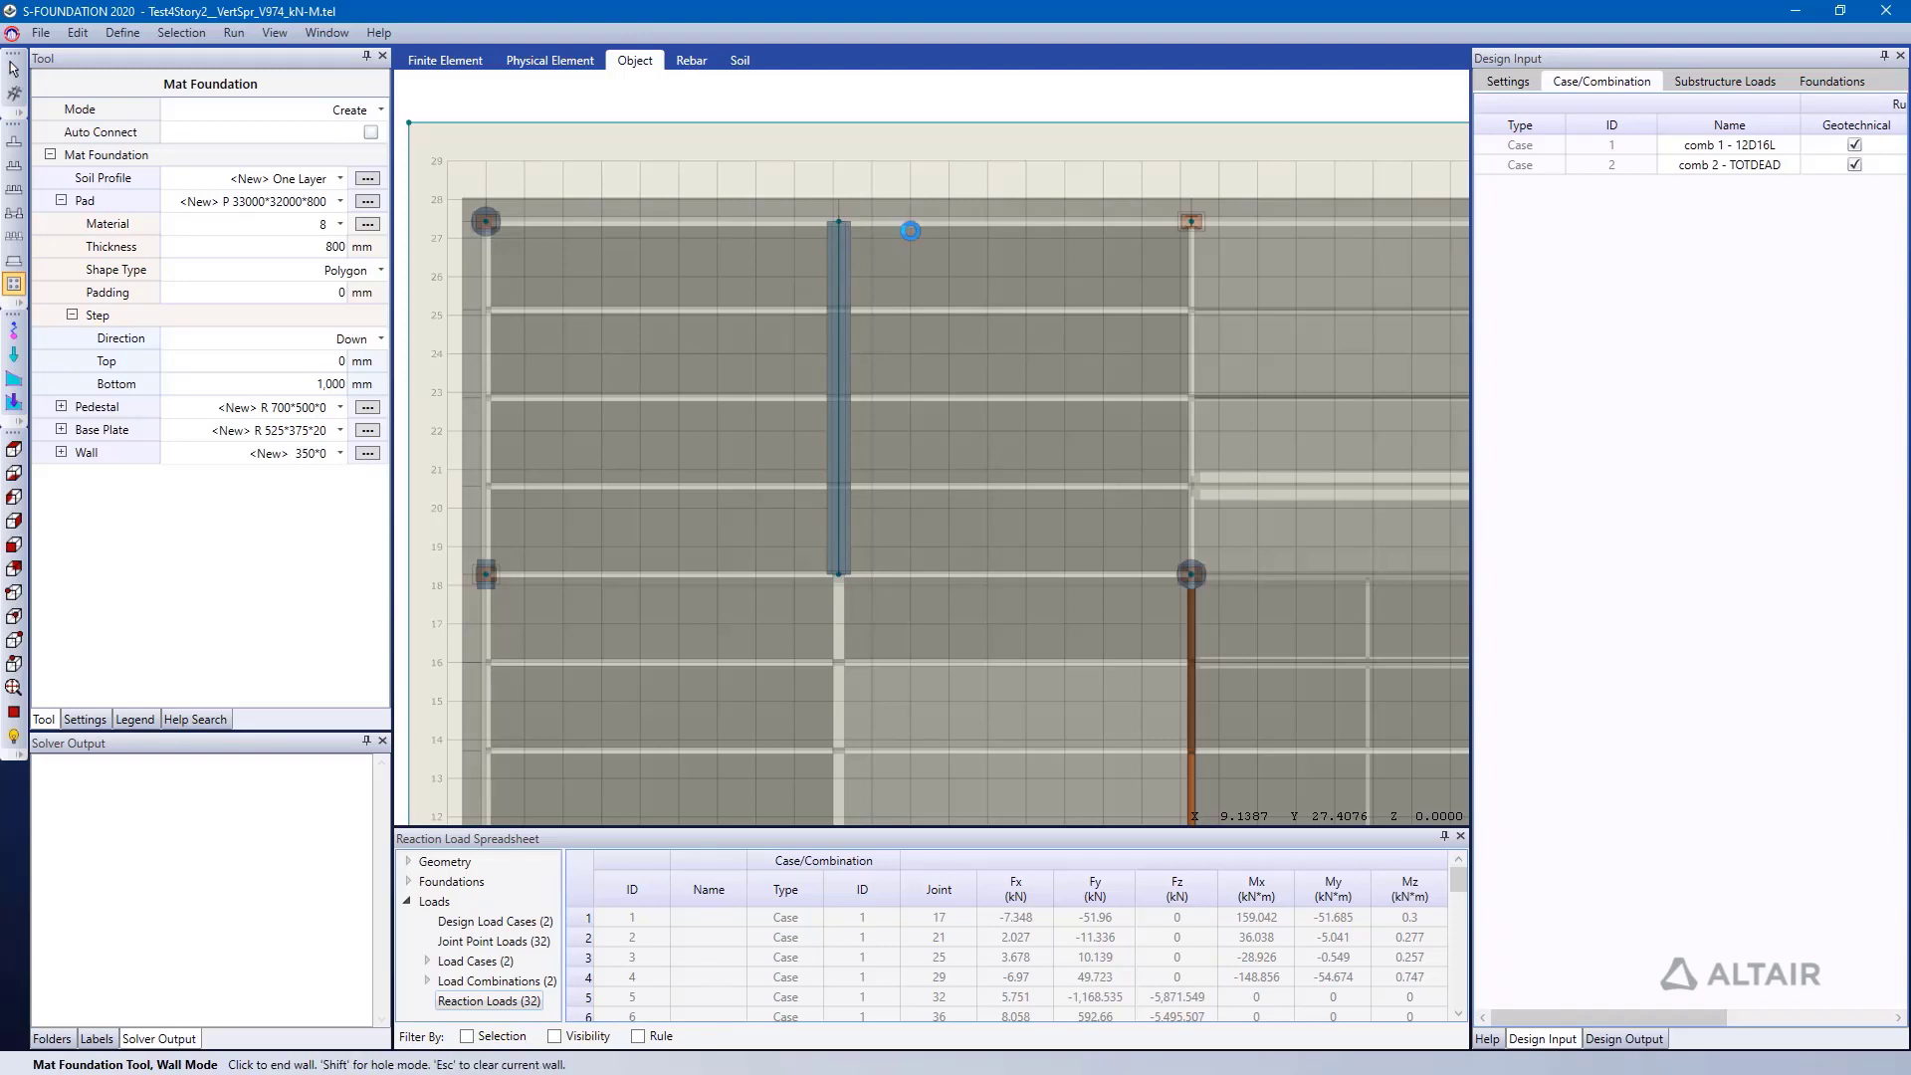
# - Finish wall input and view the building and mat from the South East isometric view
pyautogui.press('Escape')
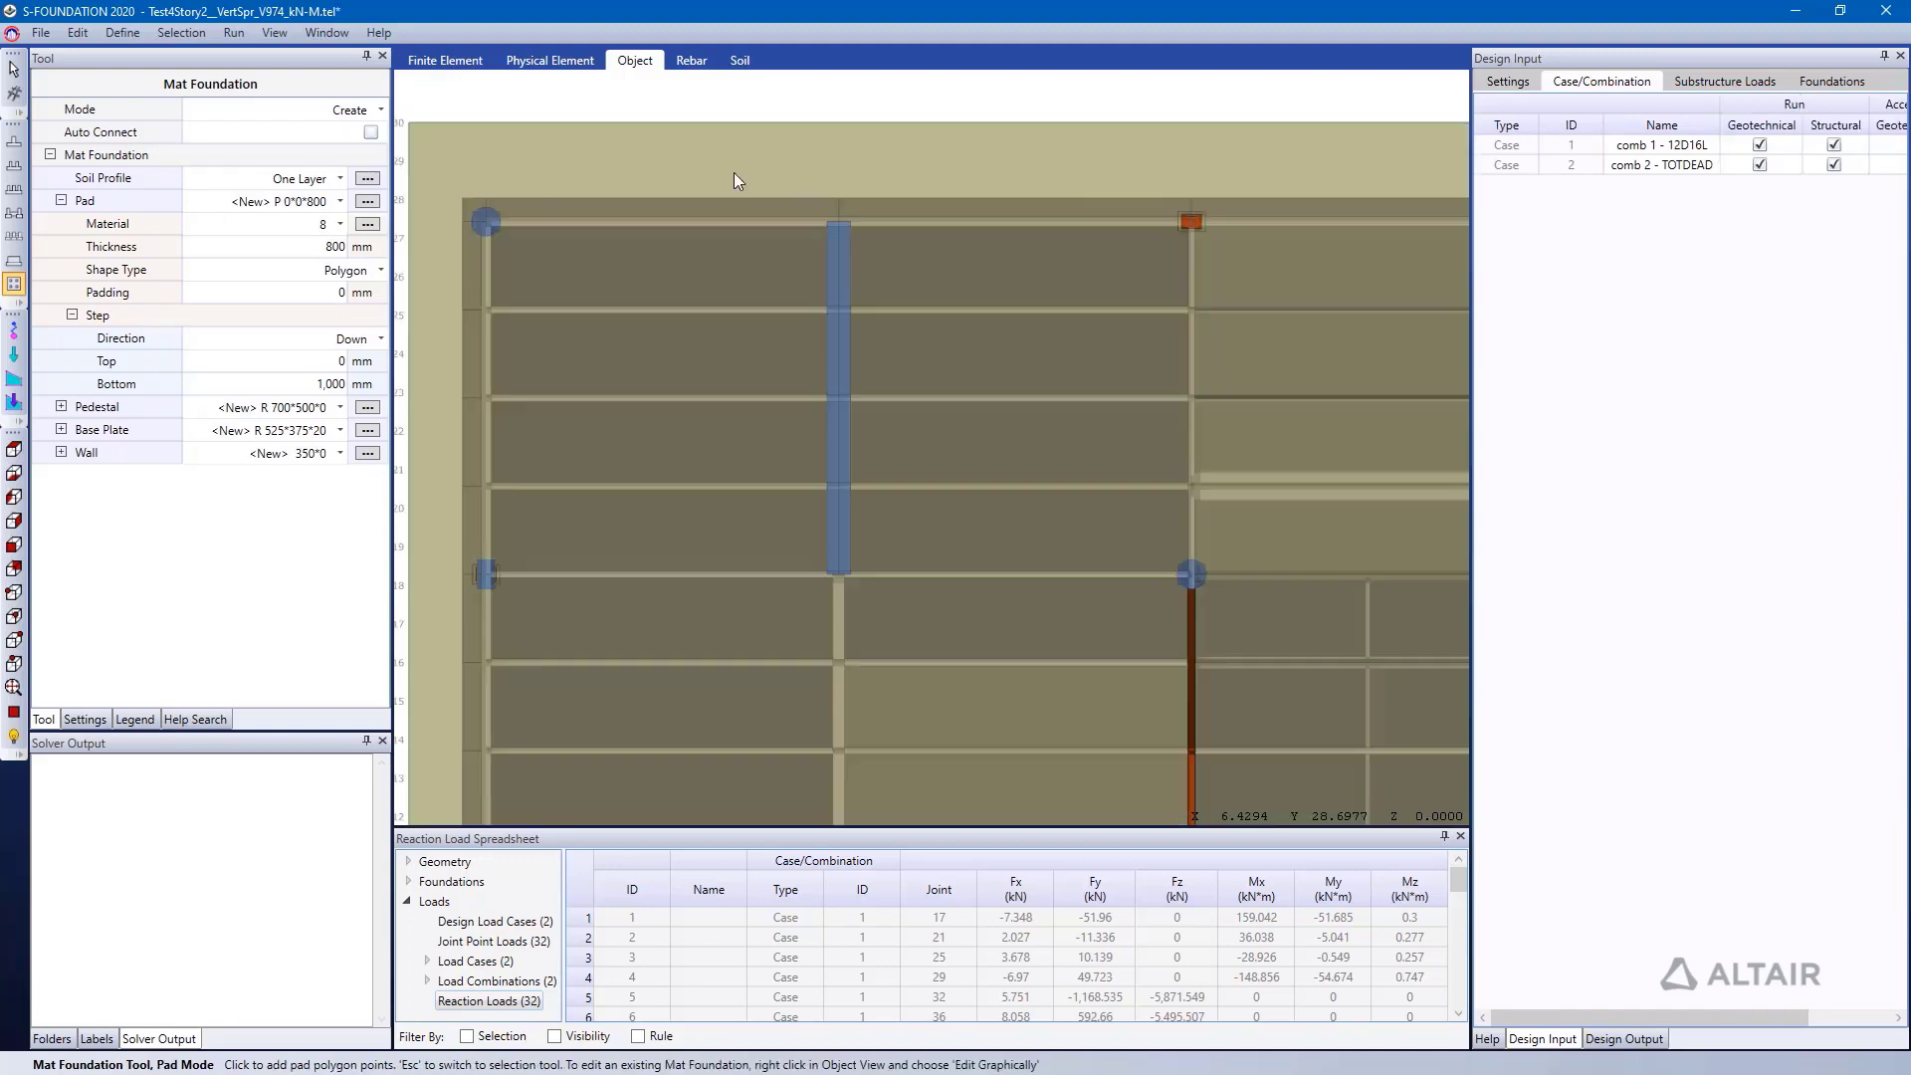
pyautogui.scroll(-3, 737, 180)
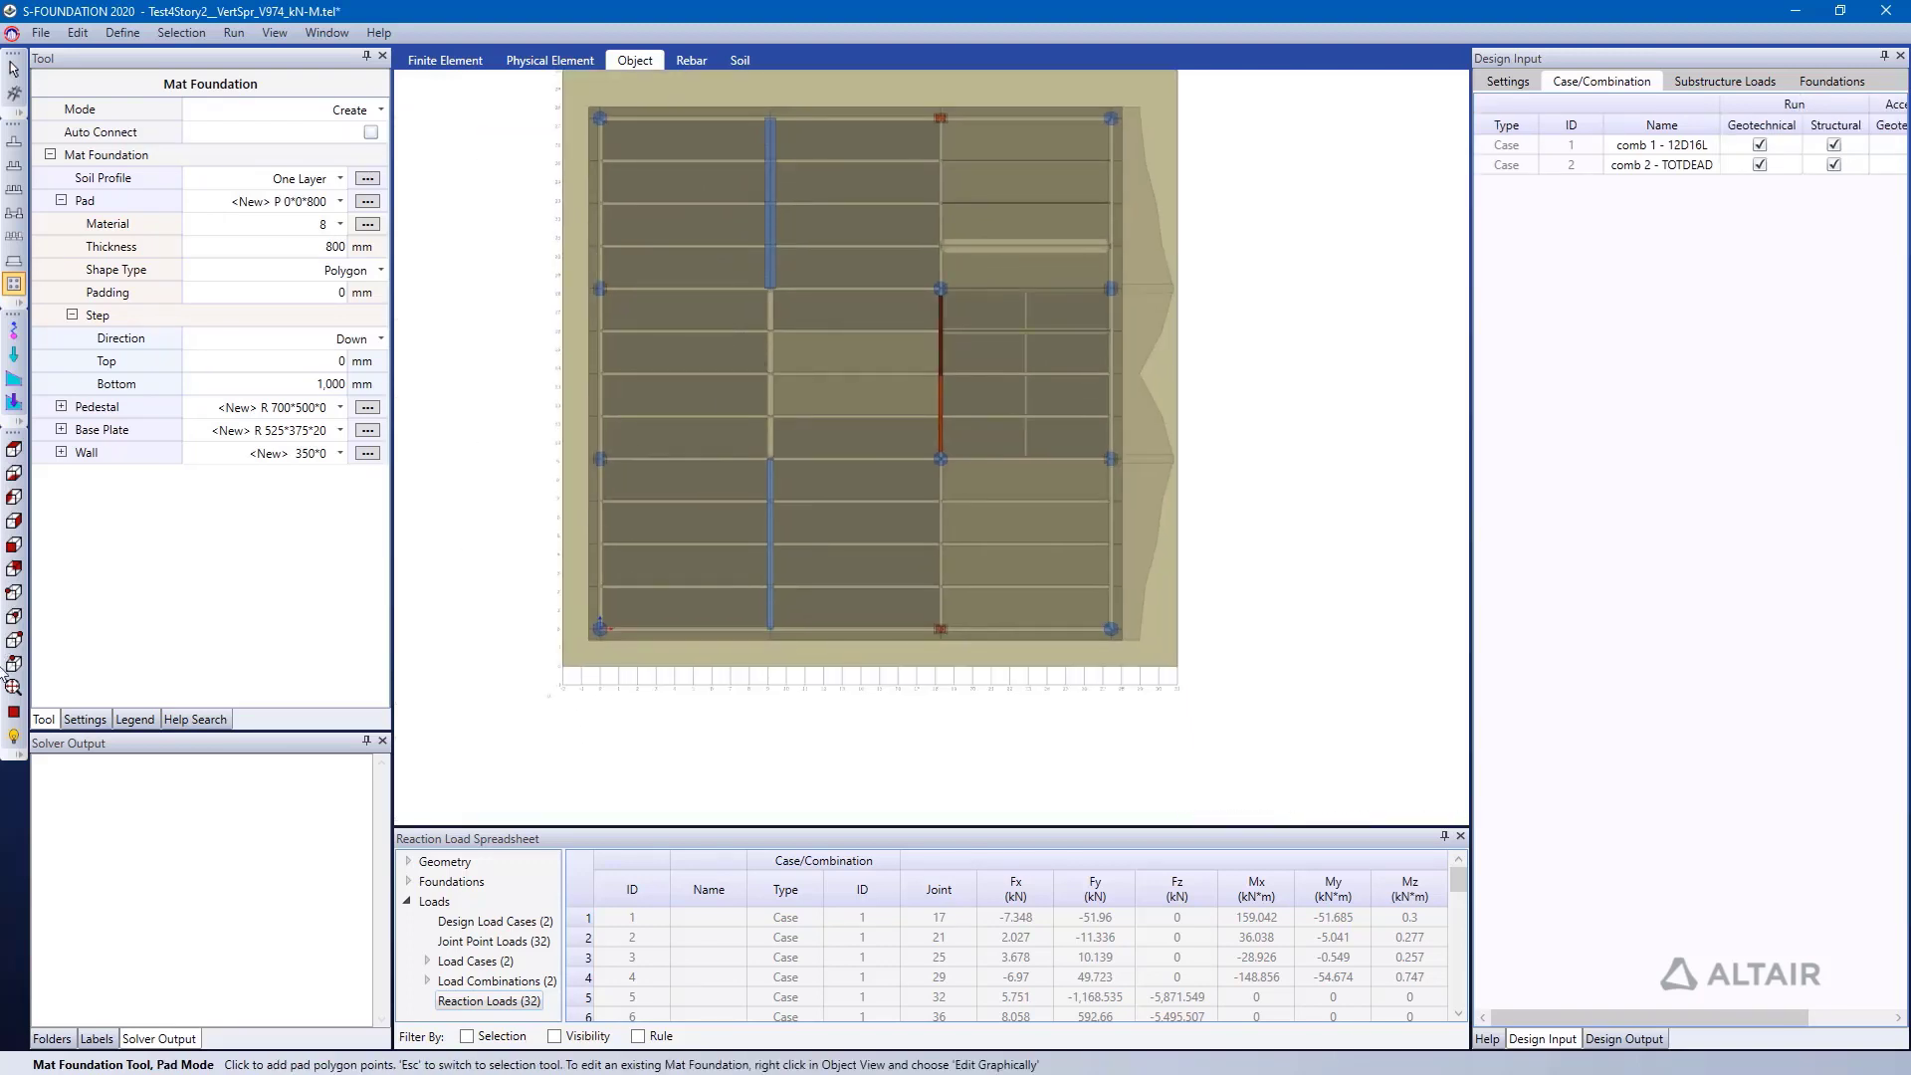
pyautogui.click(14, 593)
pyautogui.moveTo(761, 582); pyautogui.dragTo(770, 526, button='middle')
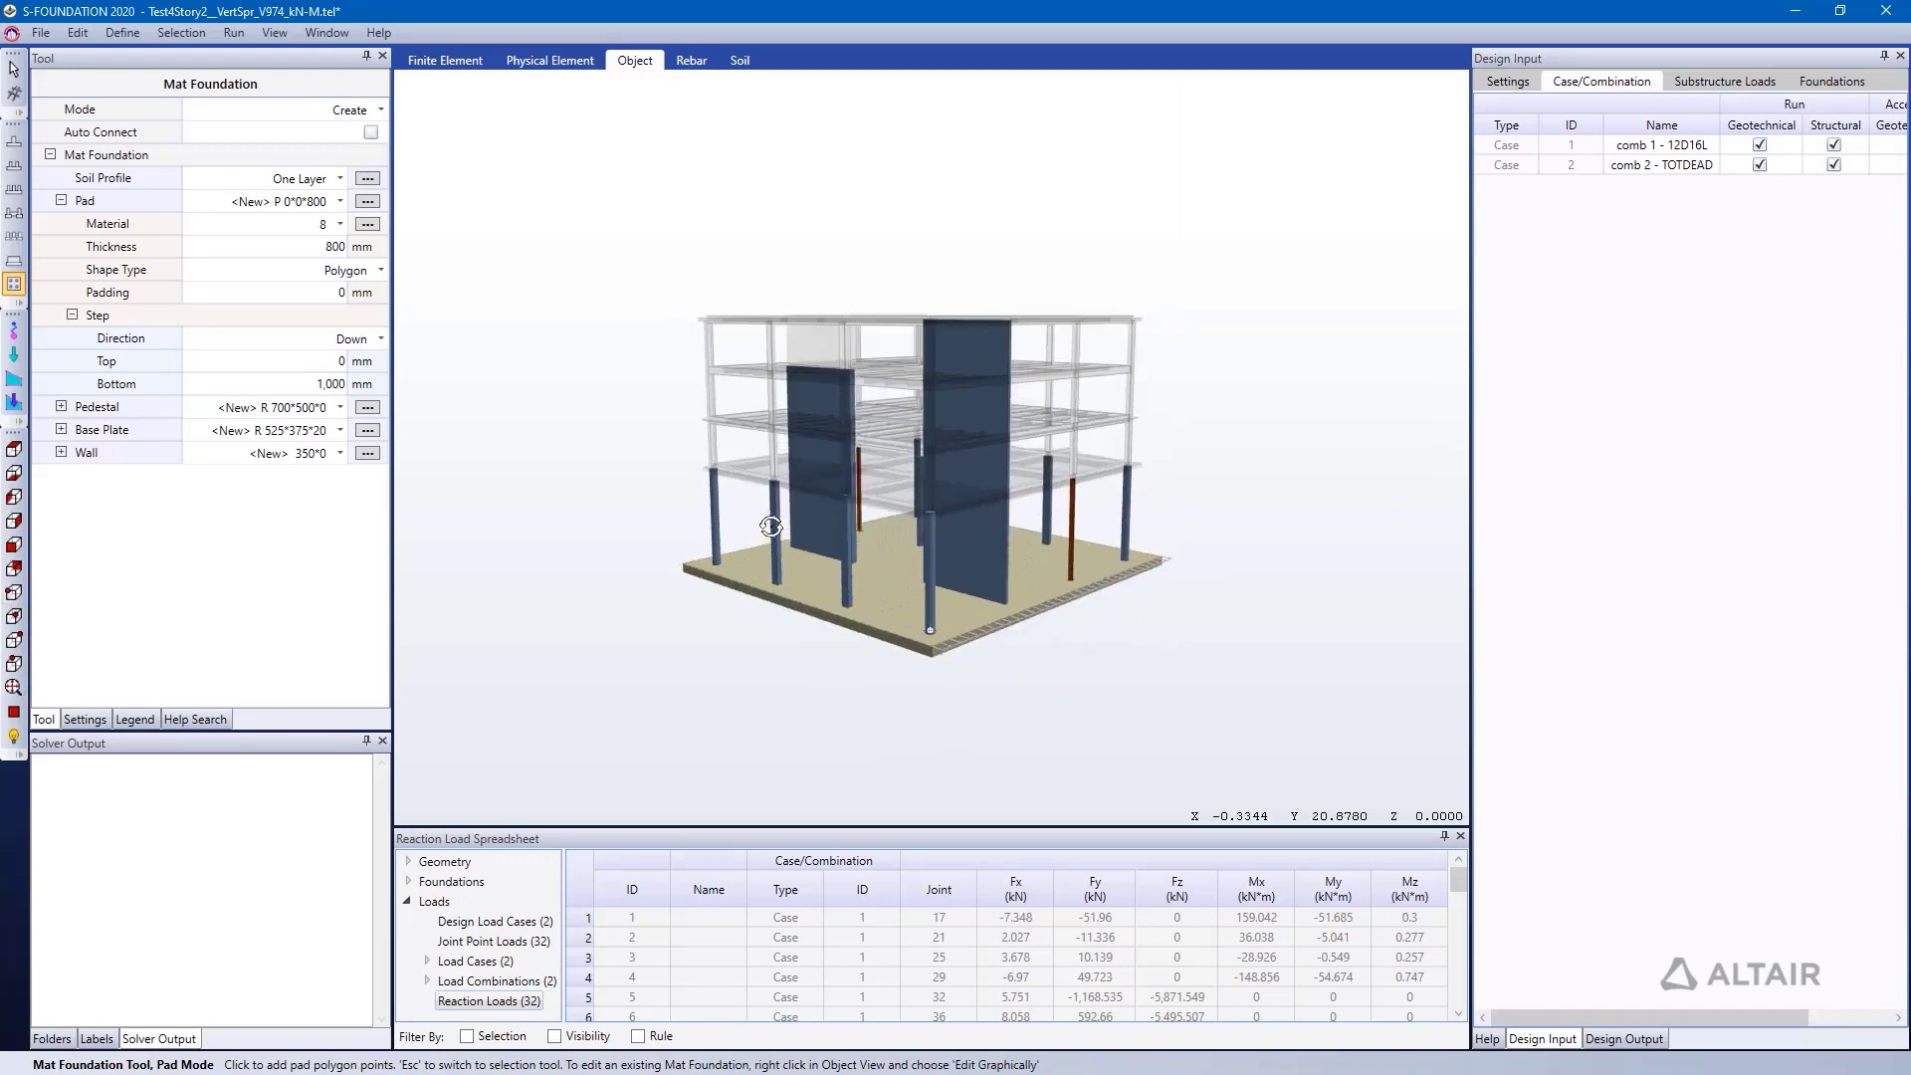
# - Switch to the Finite Element view and orbit, zoom and pan to inspect the meshed mat
pyautogui.click(464, 66)
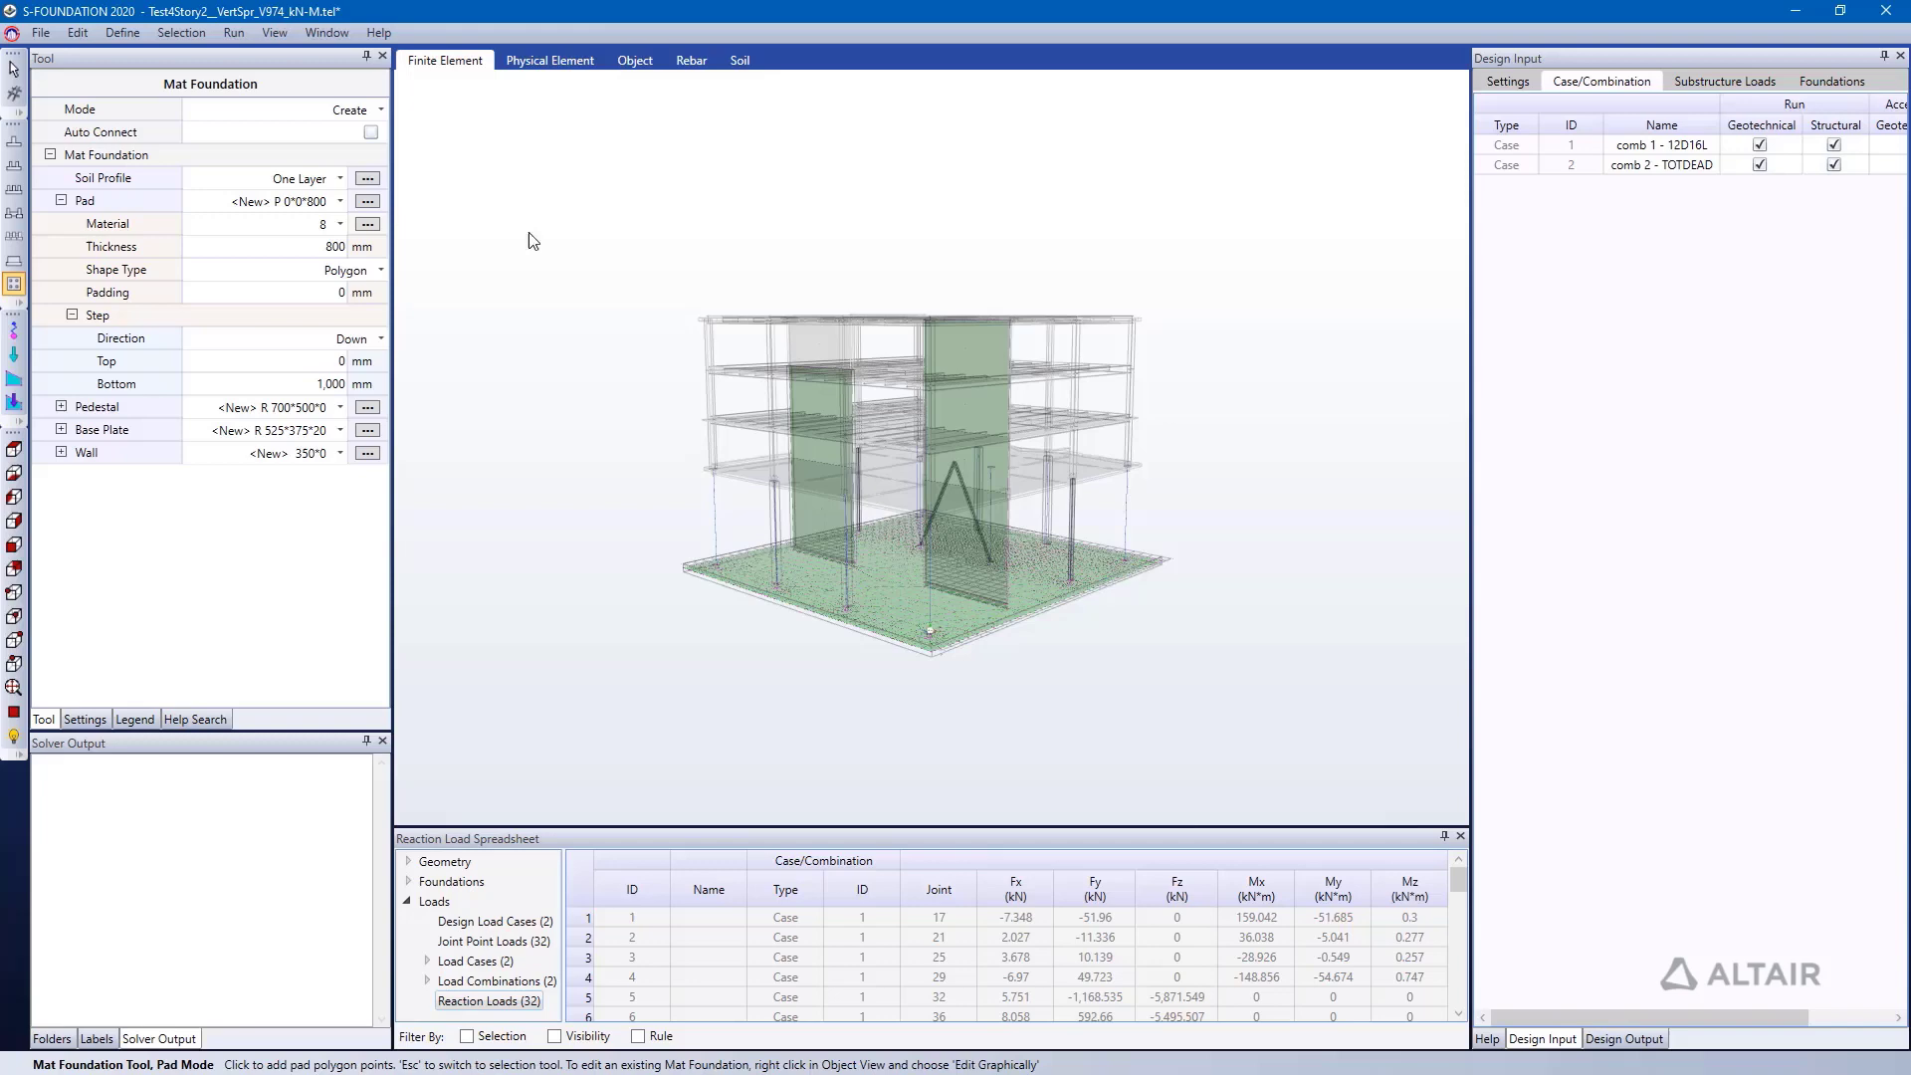
pyautogui.moveTo(833, 576); pyautogui.dragTo(845, 632, button='middle')
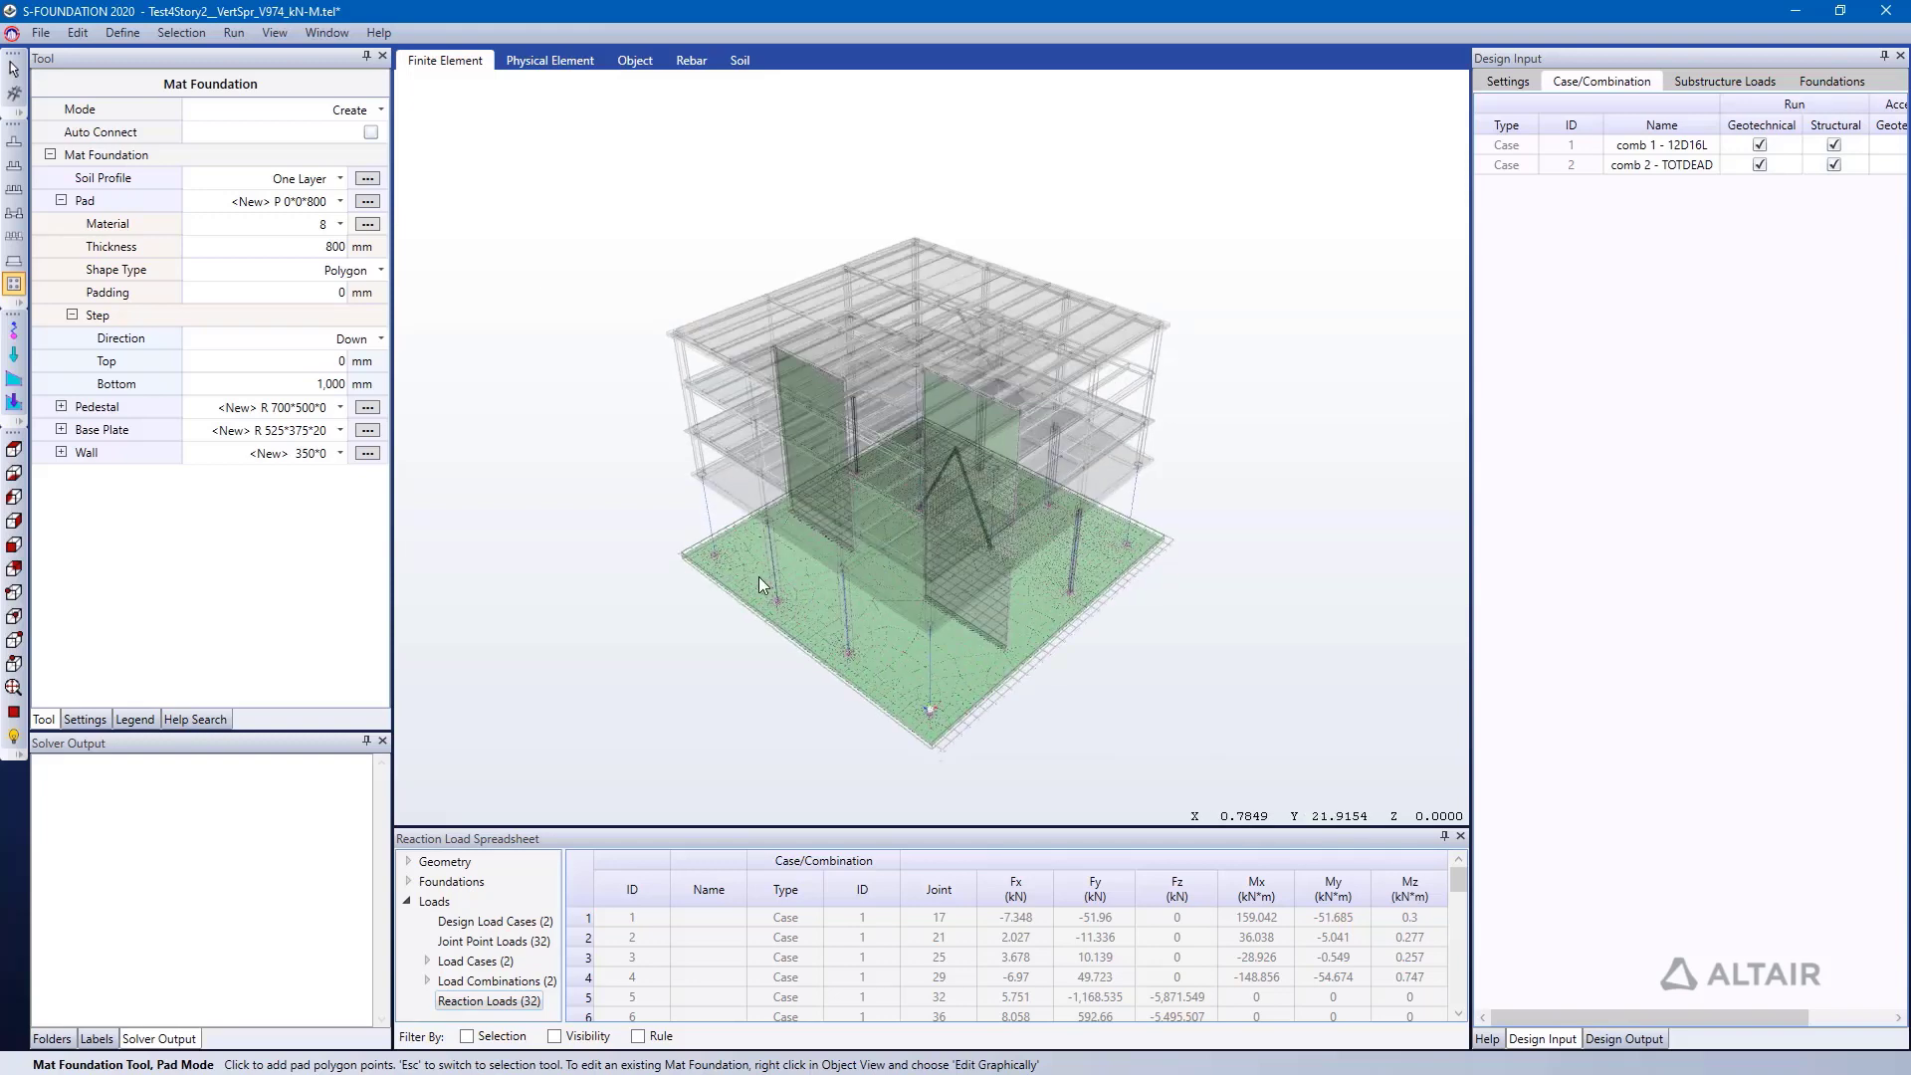
pyautogui.scroll(5, 863, 729)
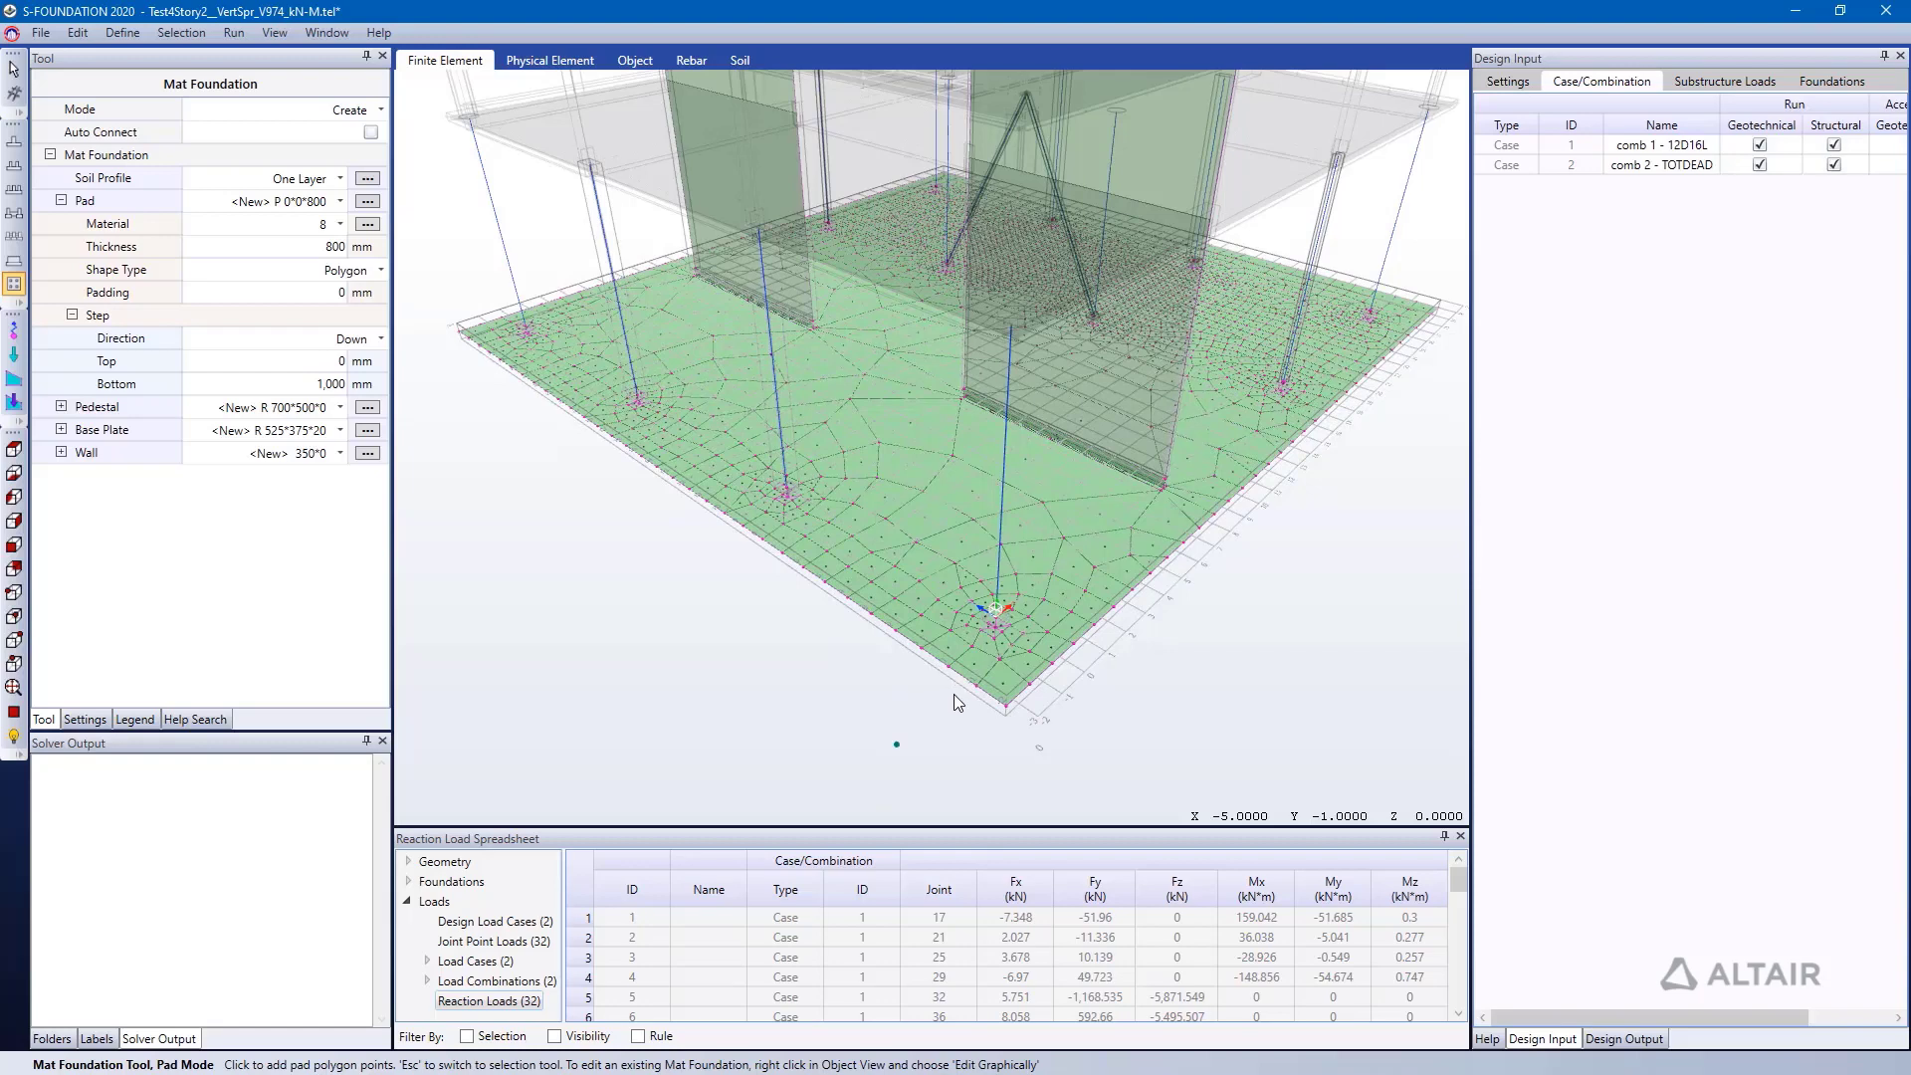
pyautogui.scroll(-4, 954, 695)
pyautogui.scroll(-1, 952, 697)
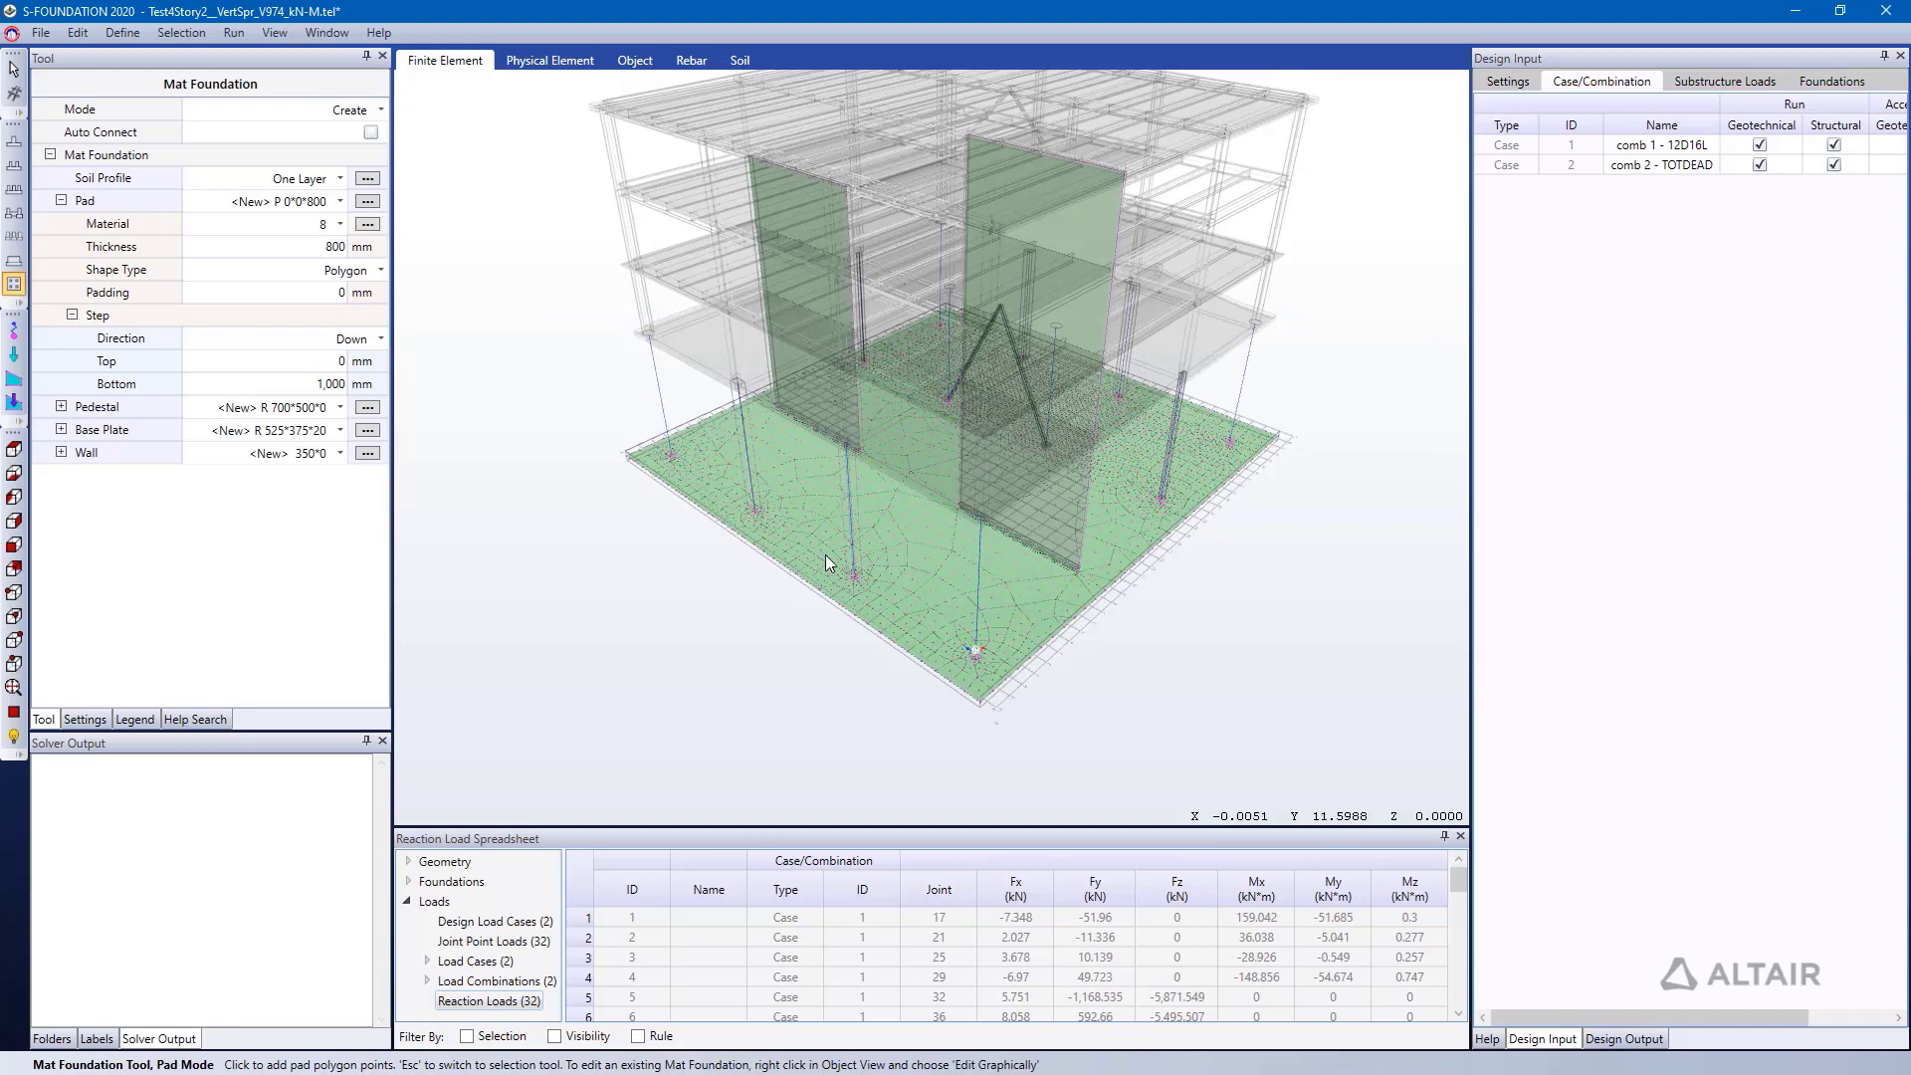
pyautogui.moveTo(906, 554); pyautogui.dragTo(741, 553, button='middle')
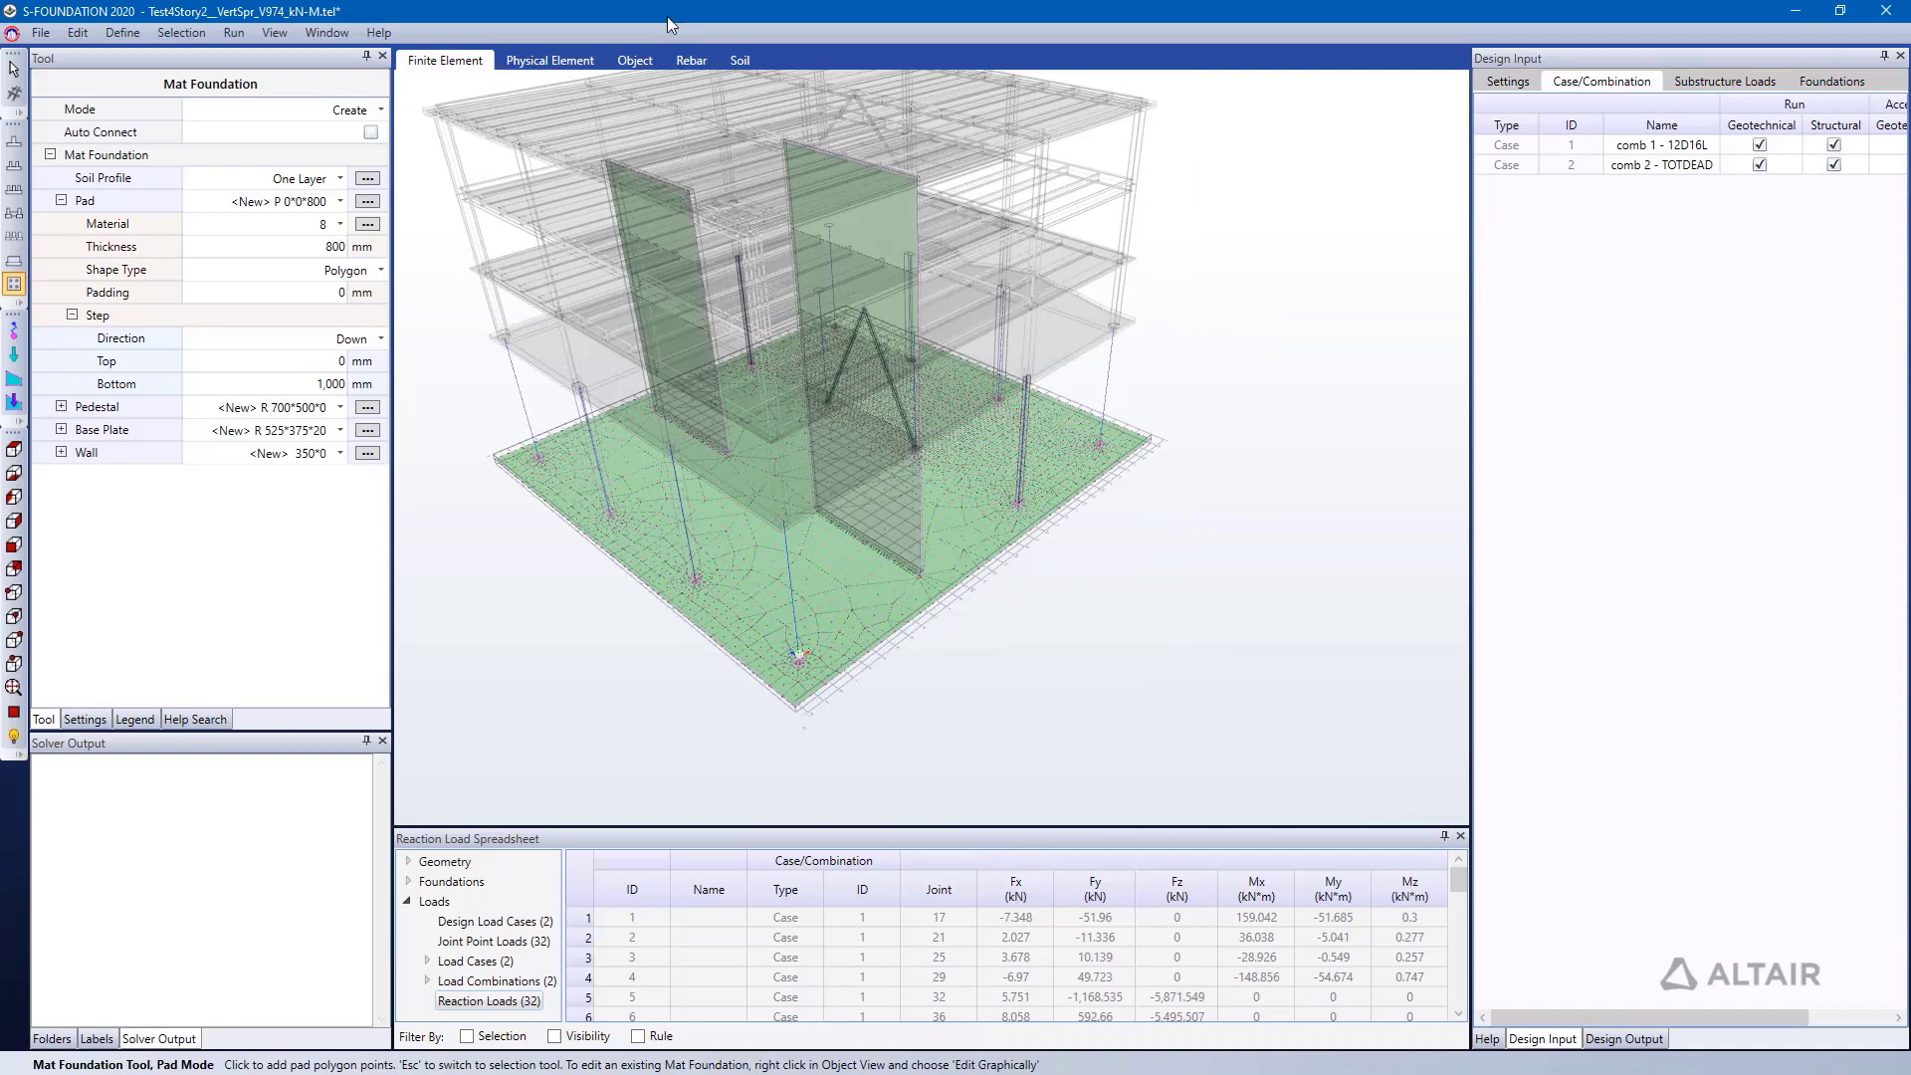
# - Review the mat's rebar layout, then show the Soil view with the sand block beneath
pyautogui.click(678, 65)
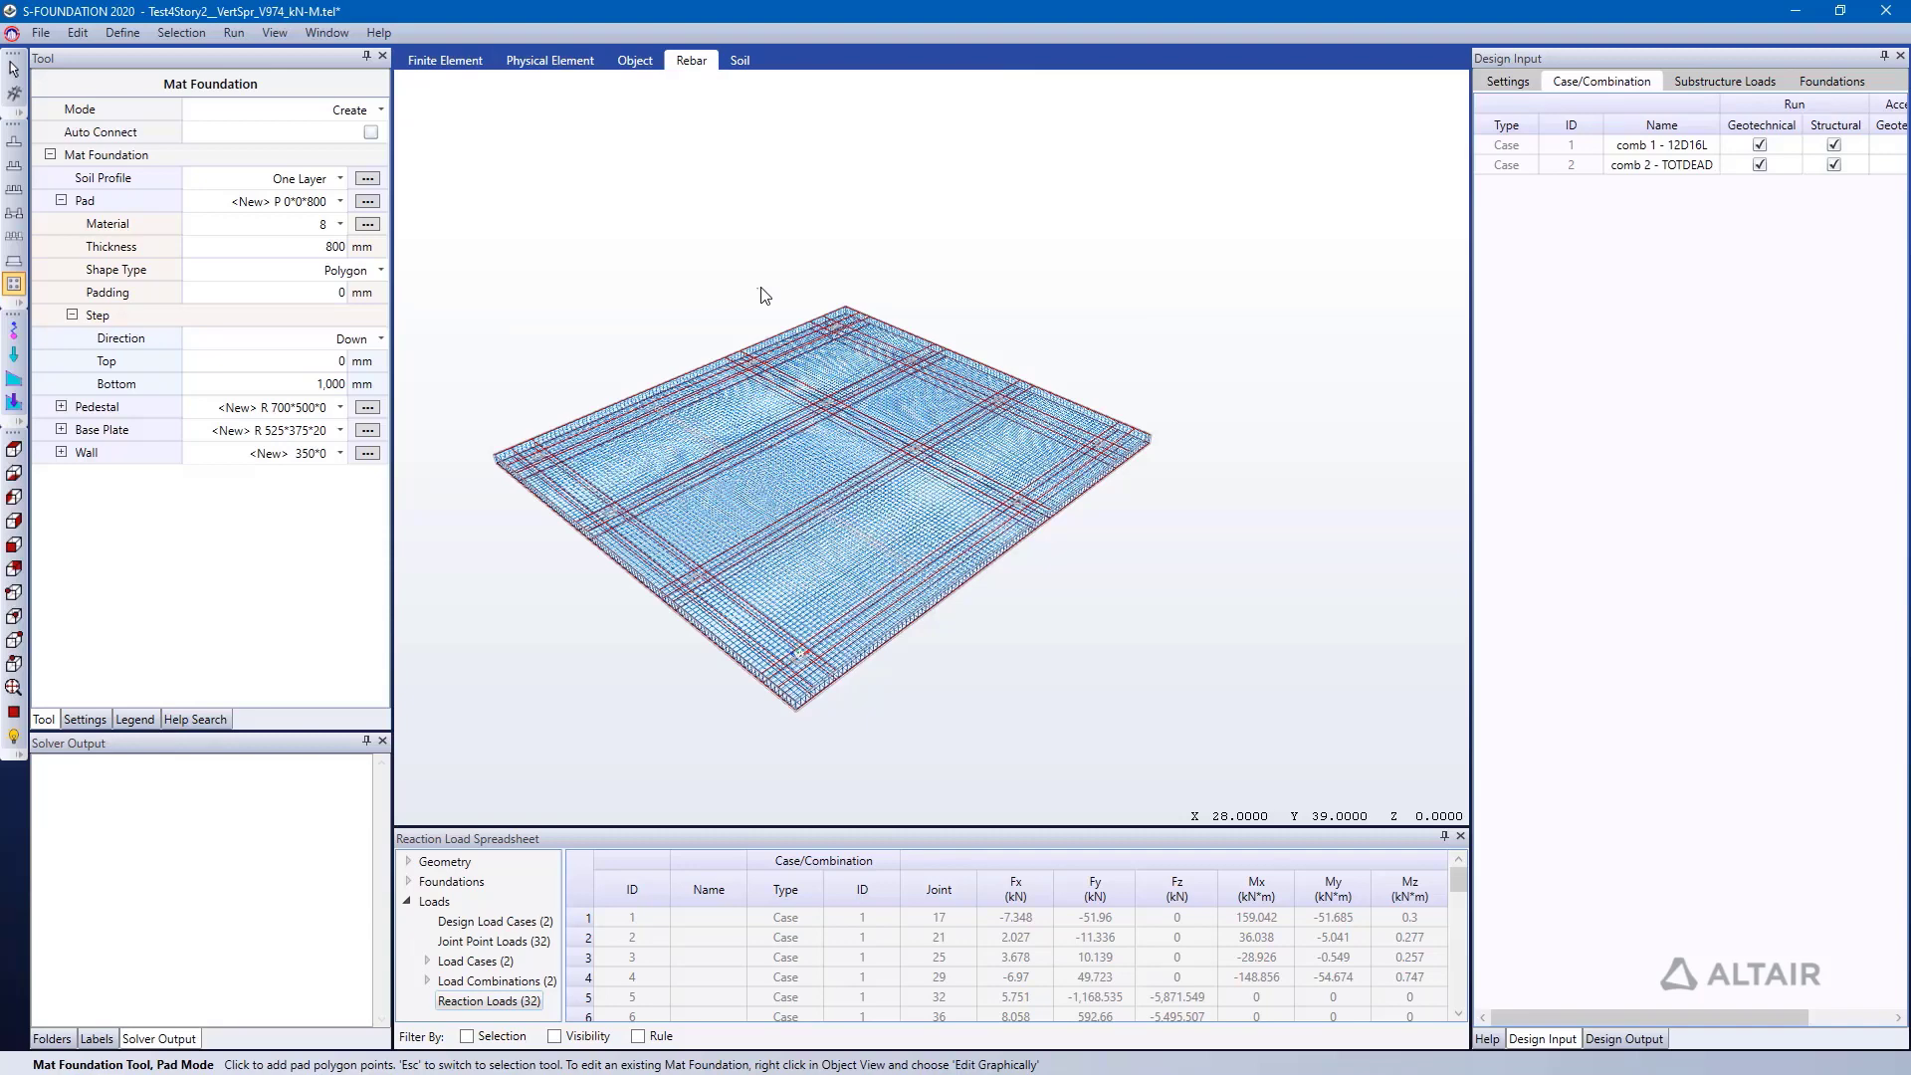
pyautogui.click(737, 62)
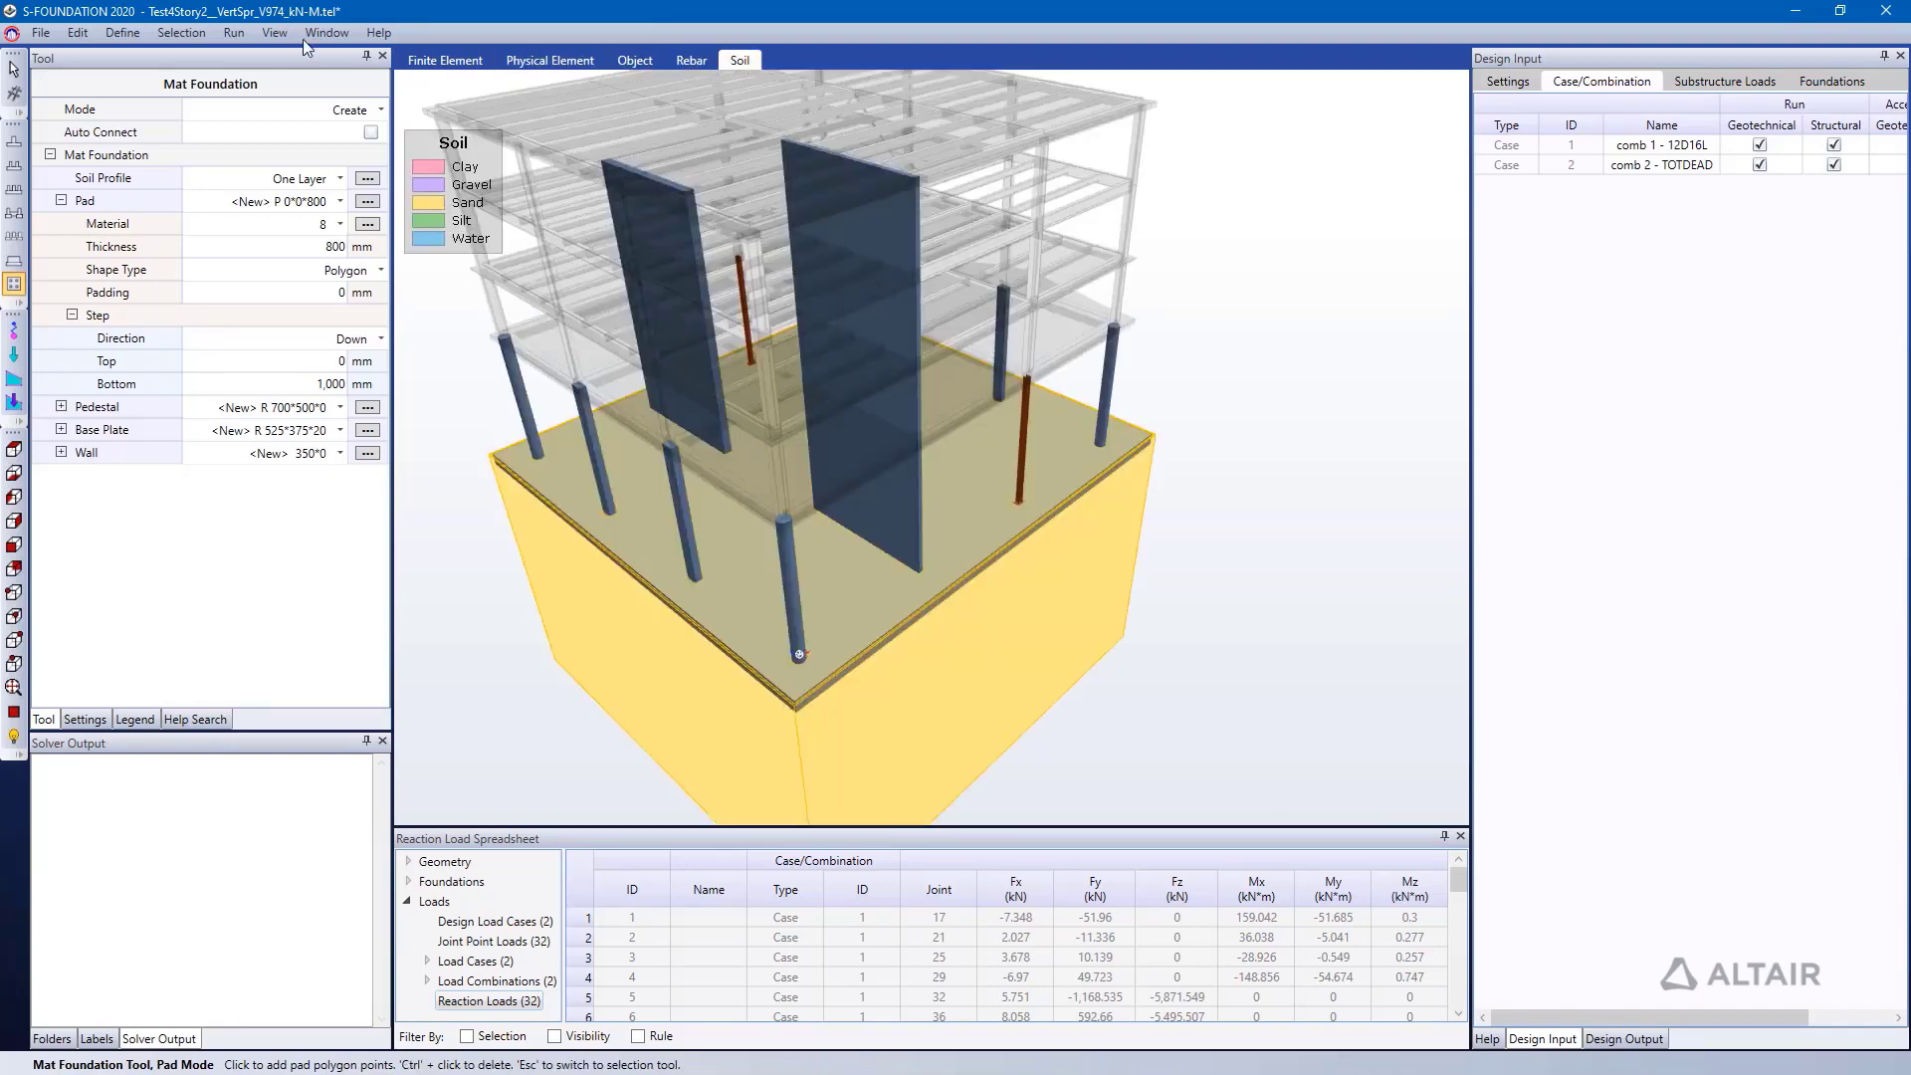
# - Run Analyze and Code Check, saving the model when prompted
pyautogui.click(234, 33)
pyautogui.click(247, 52)
pyautogui.click(966, 619)
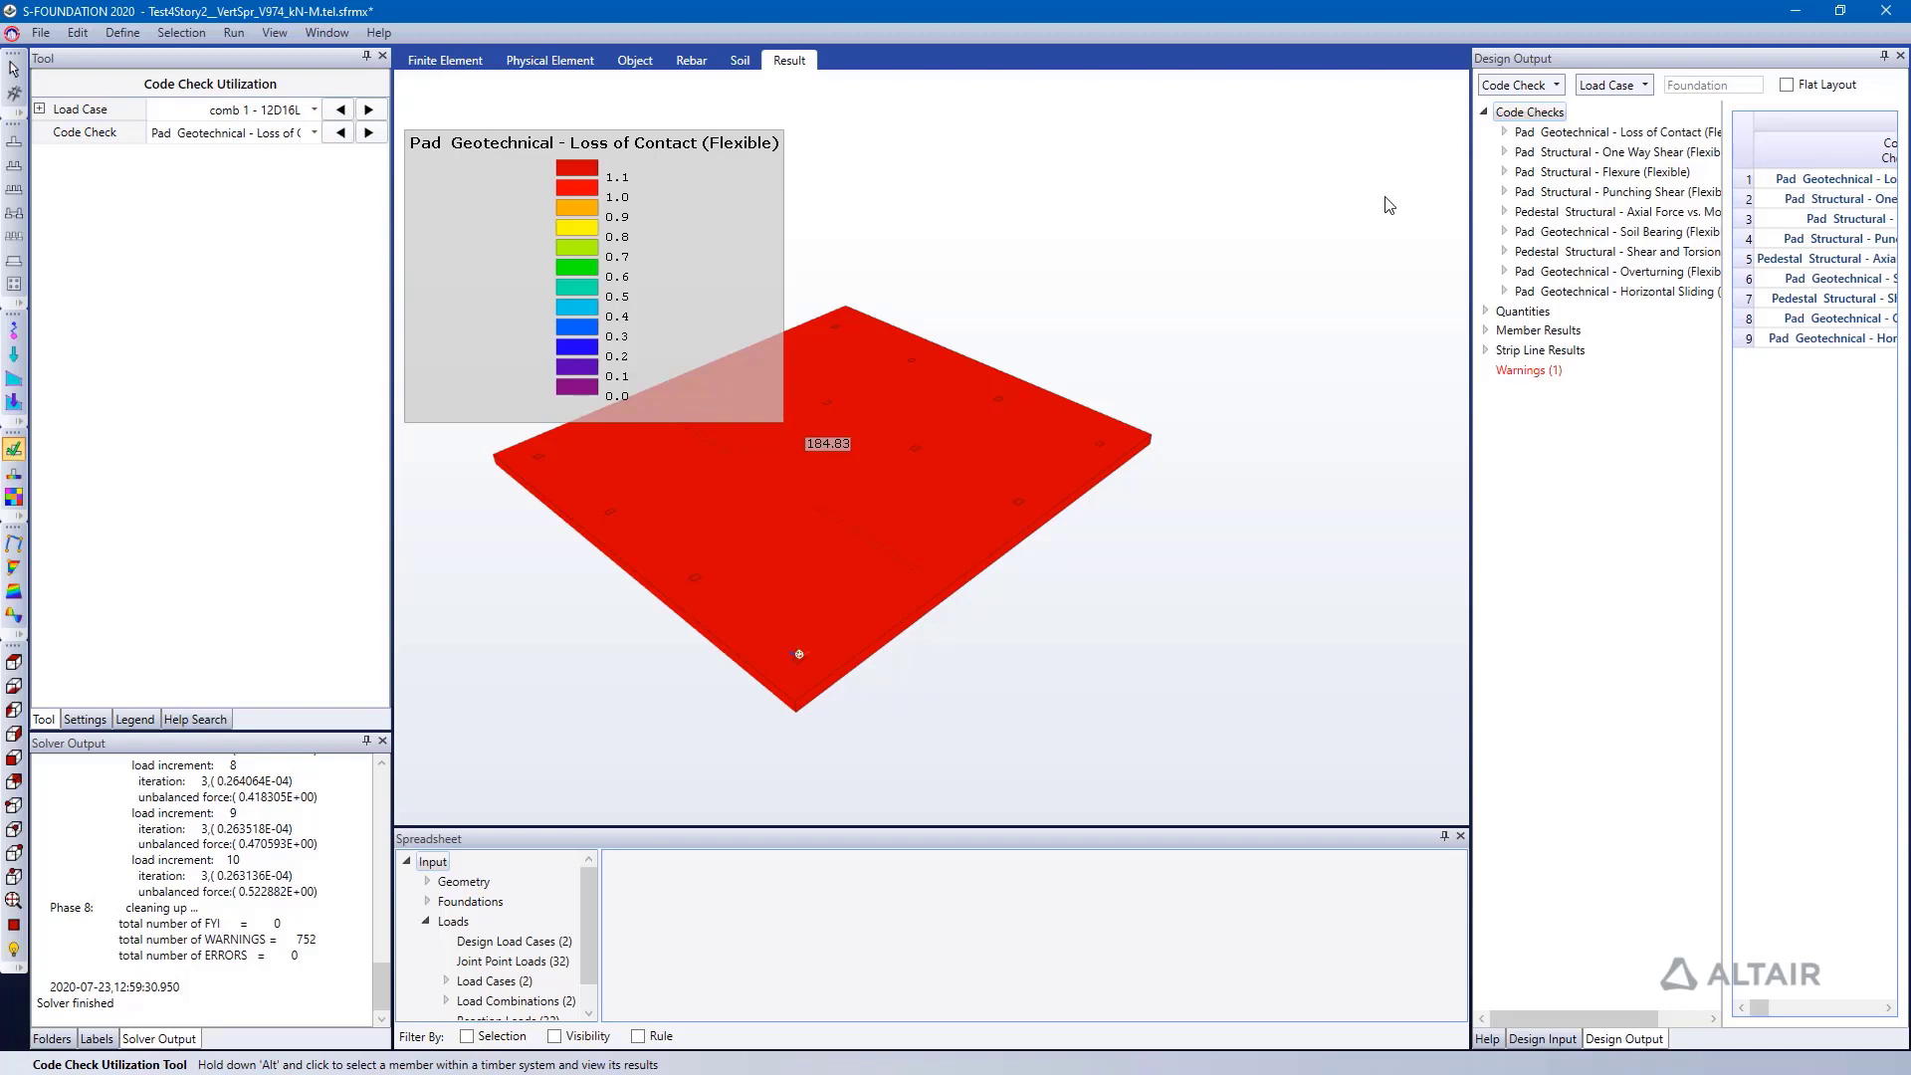
# - Widen the Design Output table to read the nine pad and pedestal checks, then pan and zoom the slab
pyautogui.moveTo(1471, 215); pyautogui.dragTo(722, 257)
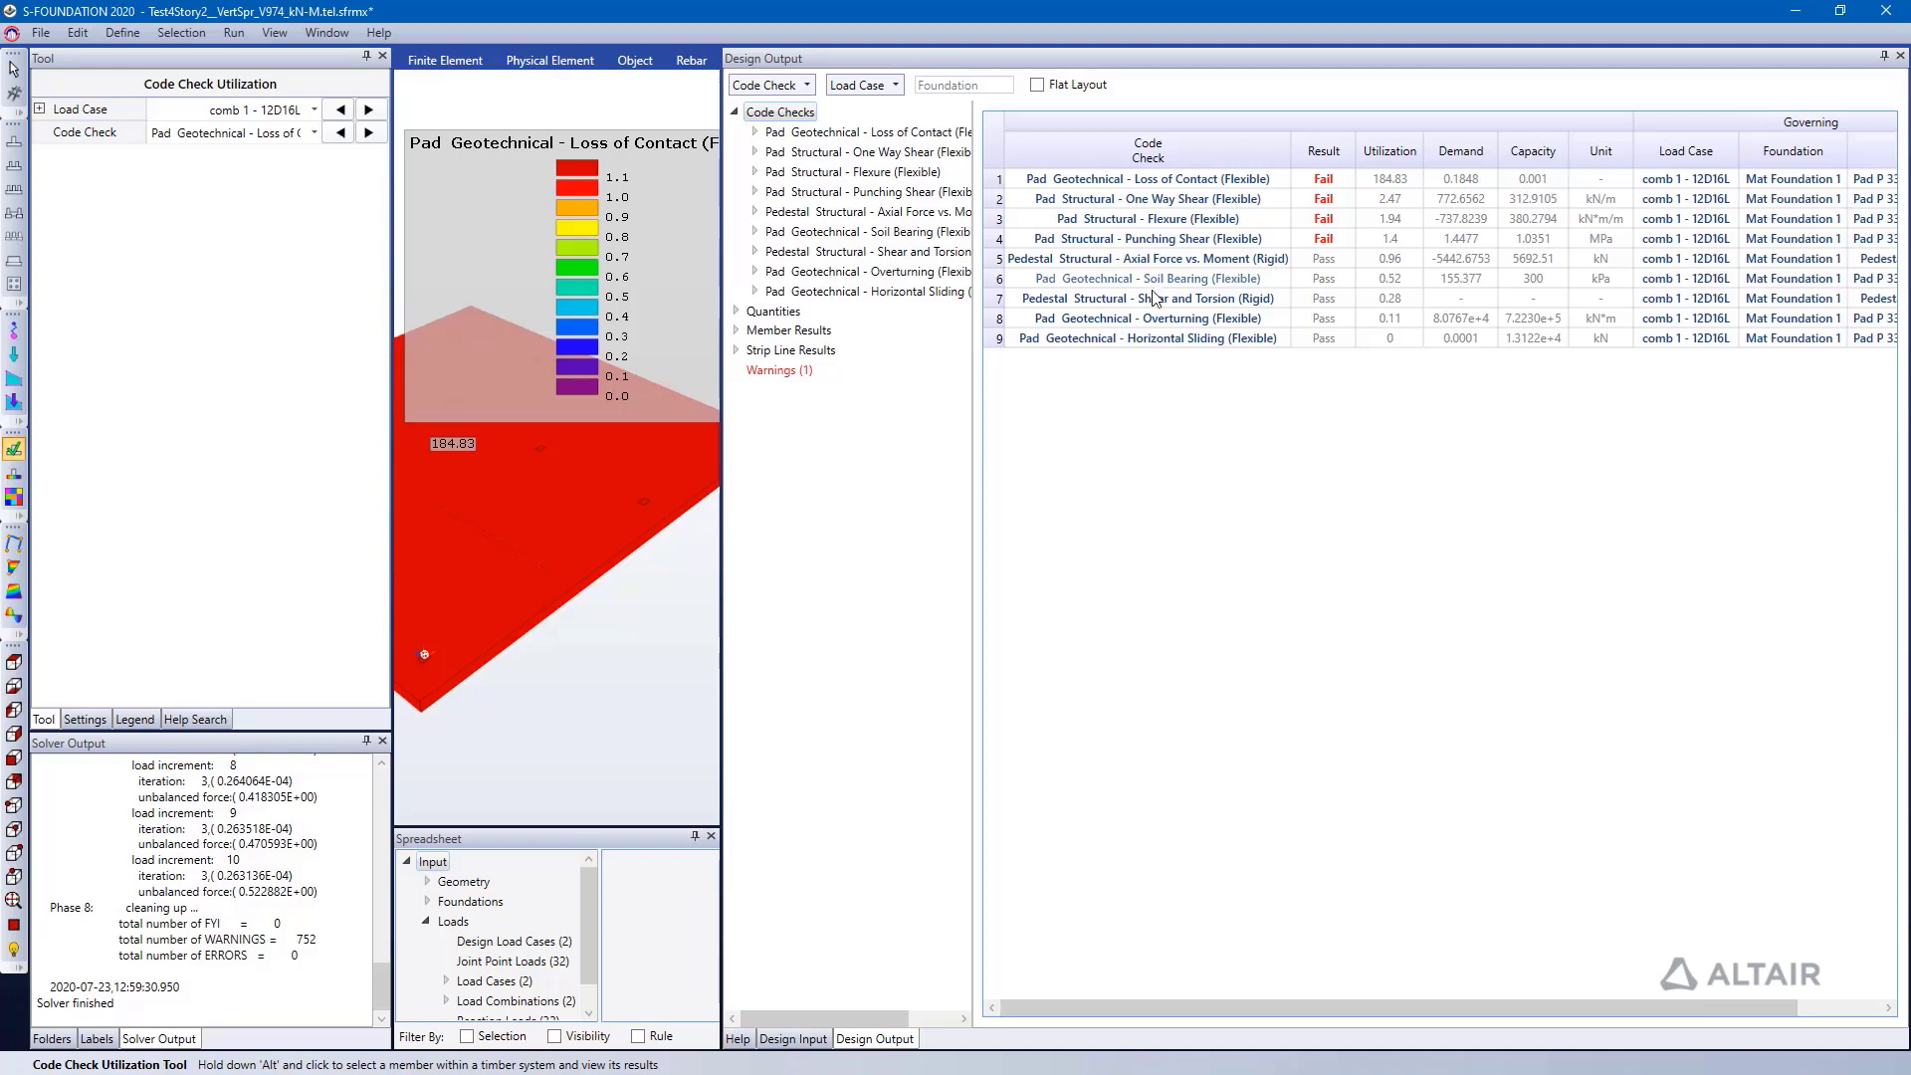
pyautogui.moveTo(971, 291); pyautogui.dragTo(1371, 291)
pyautogui.moveTo(934, 437); pyautogui.dragTo(1041, 468, button='middle')
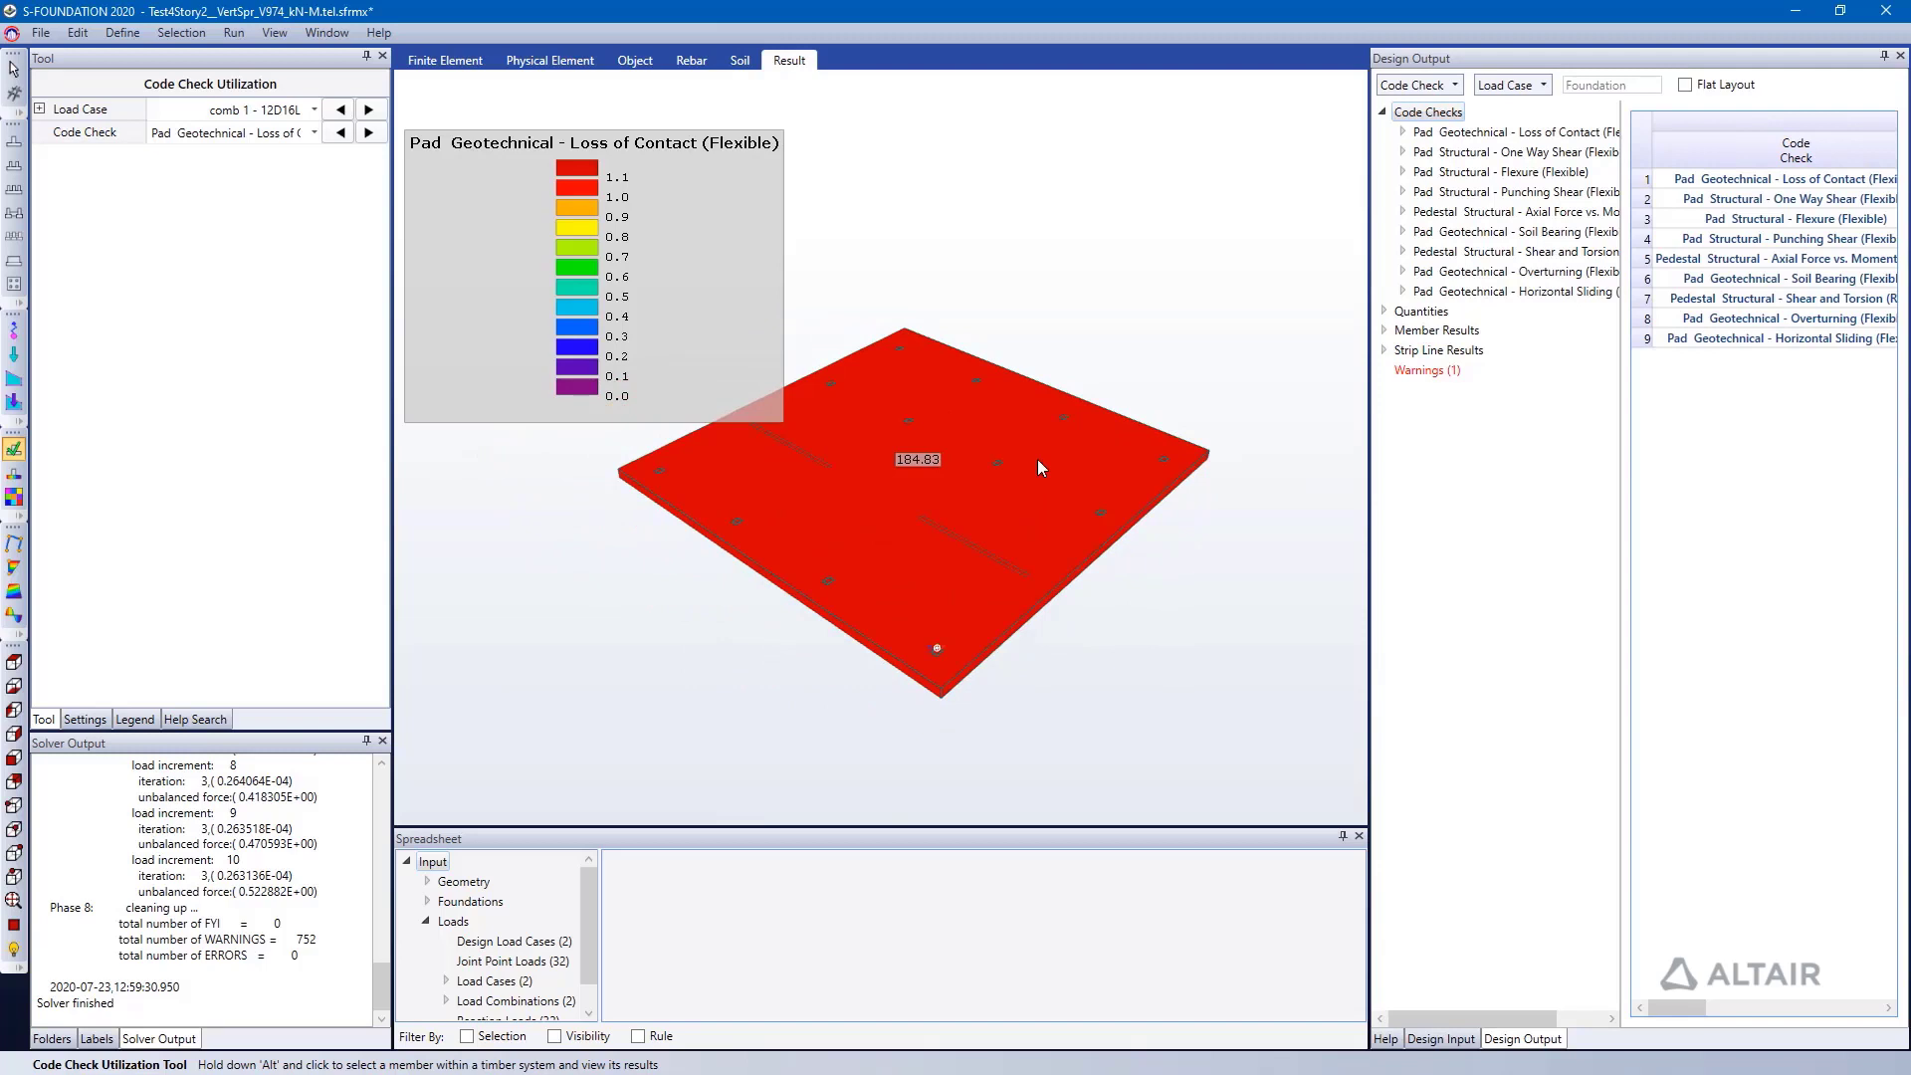
pyautogui.scroll(-3, 977, 398)
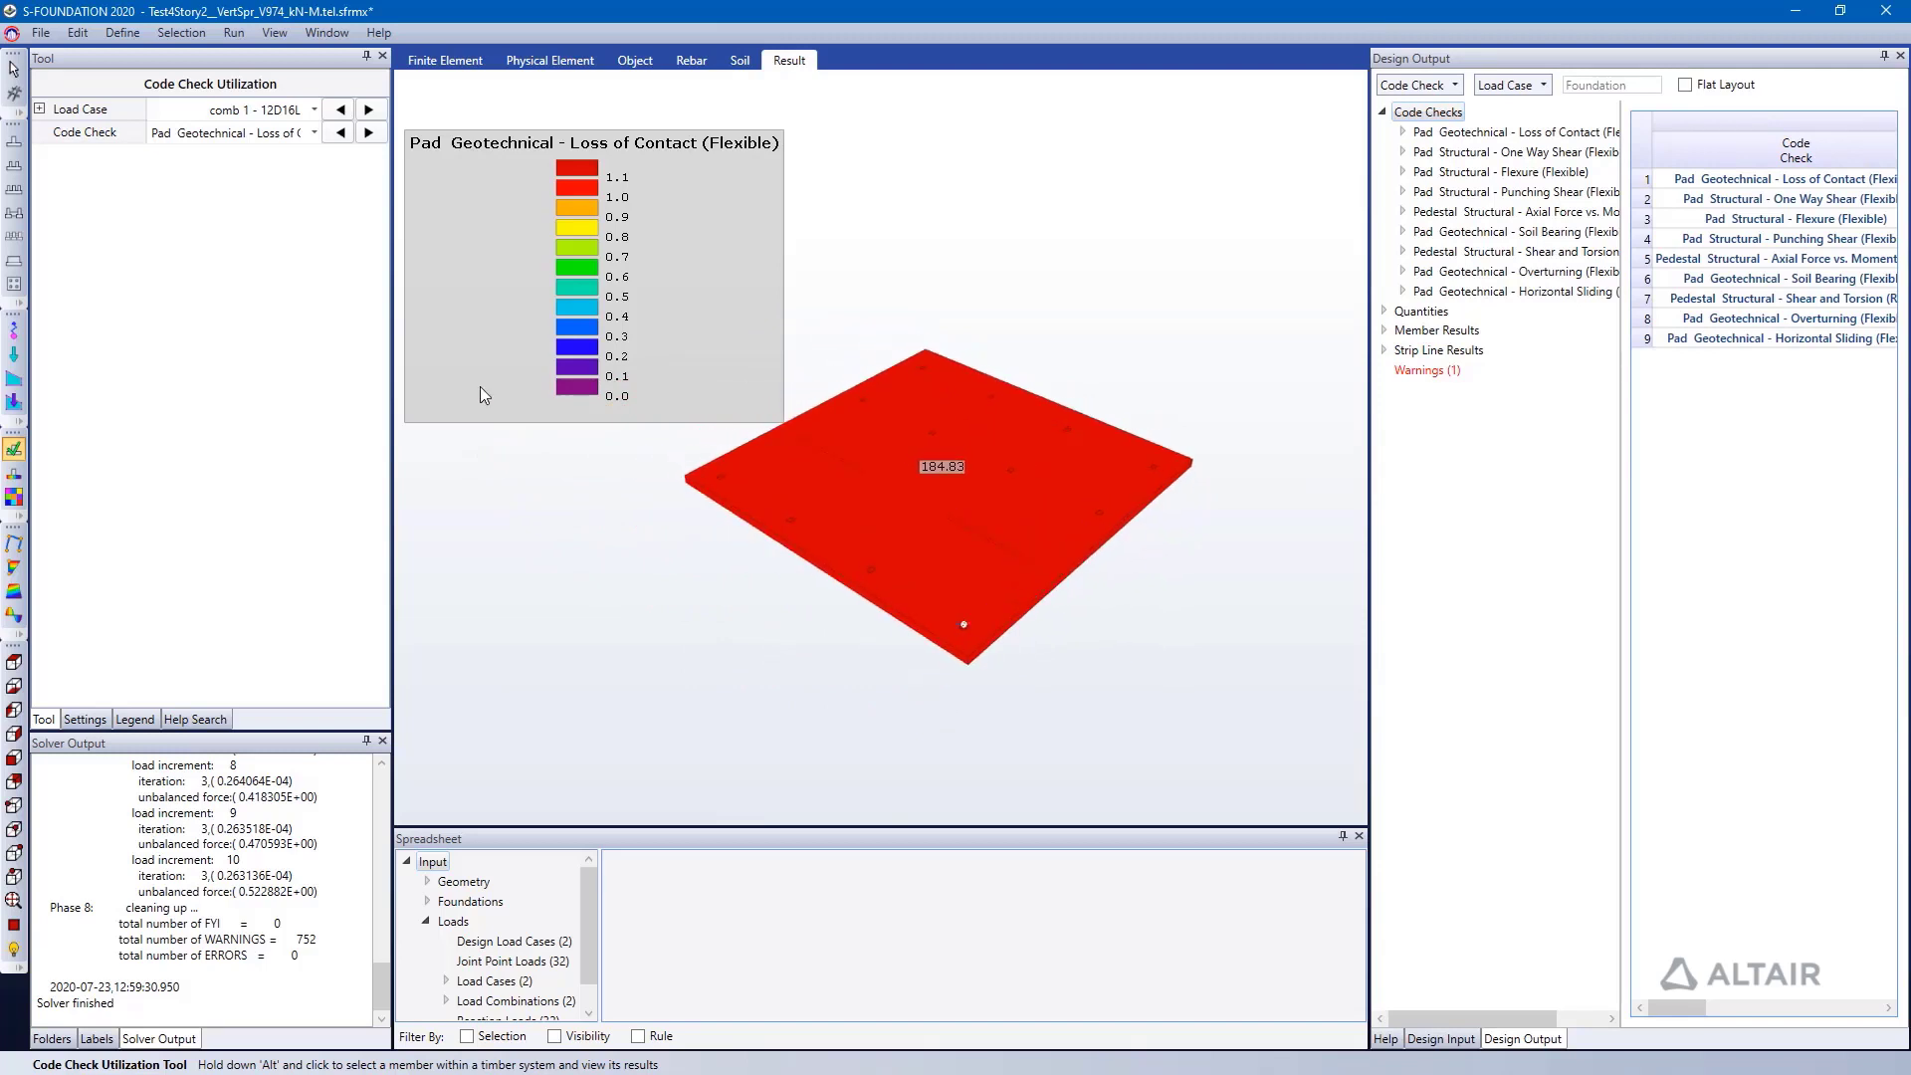
# - Plot the soil bearing pressure contour on the mat for 12D16L, peaking at 155.377 kPa
pyautogui.click(14, 476)
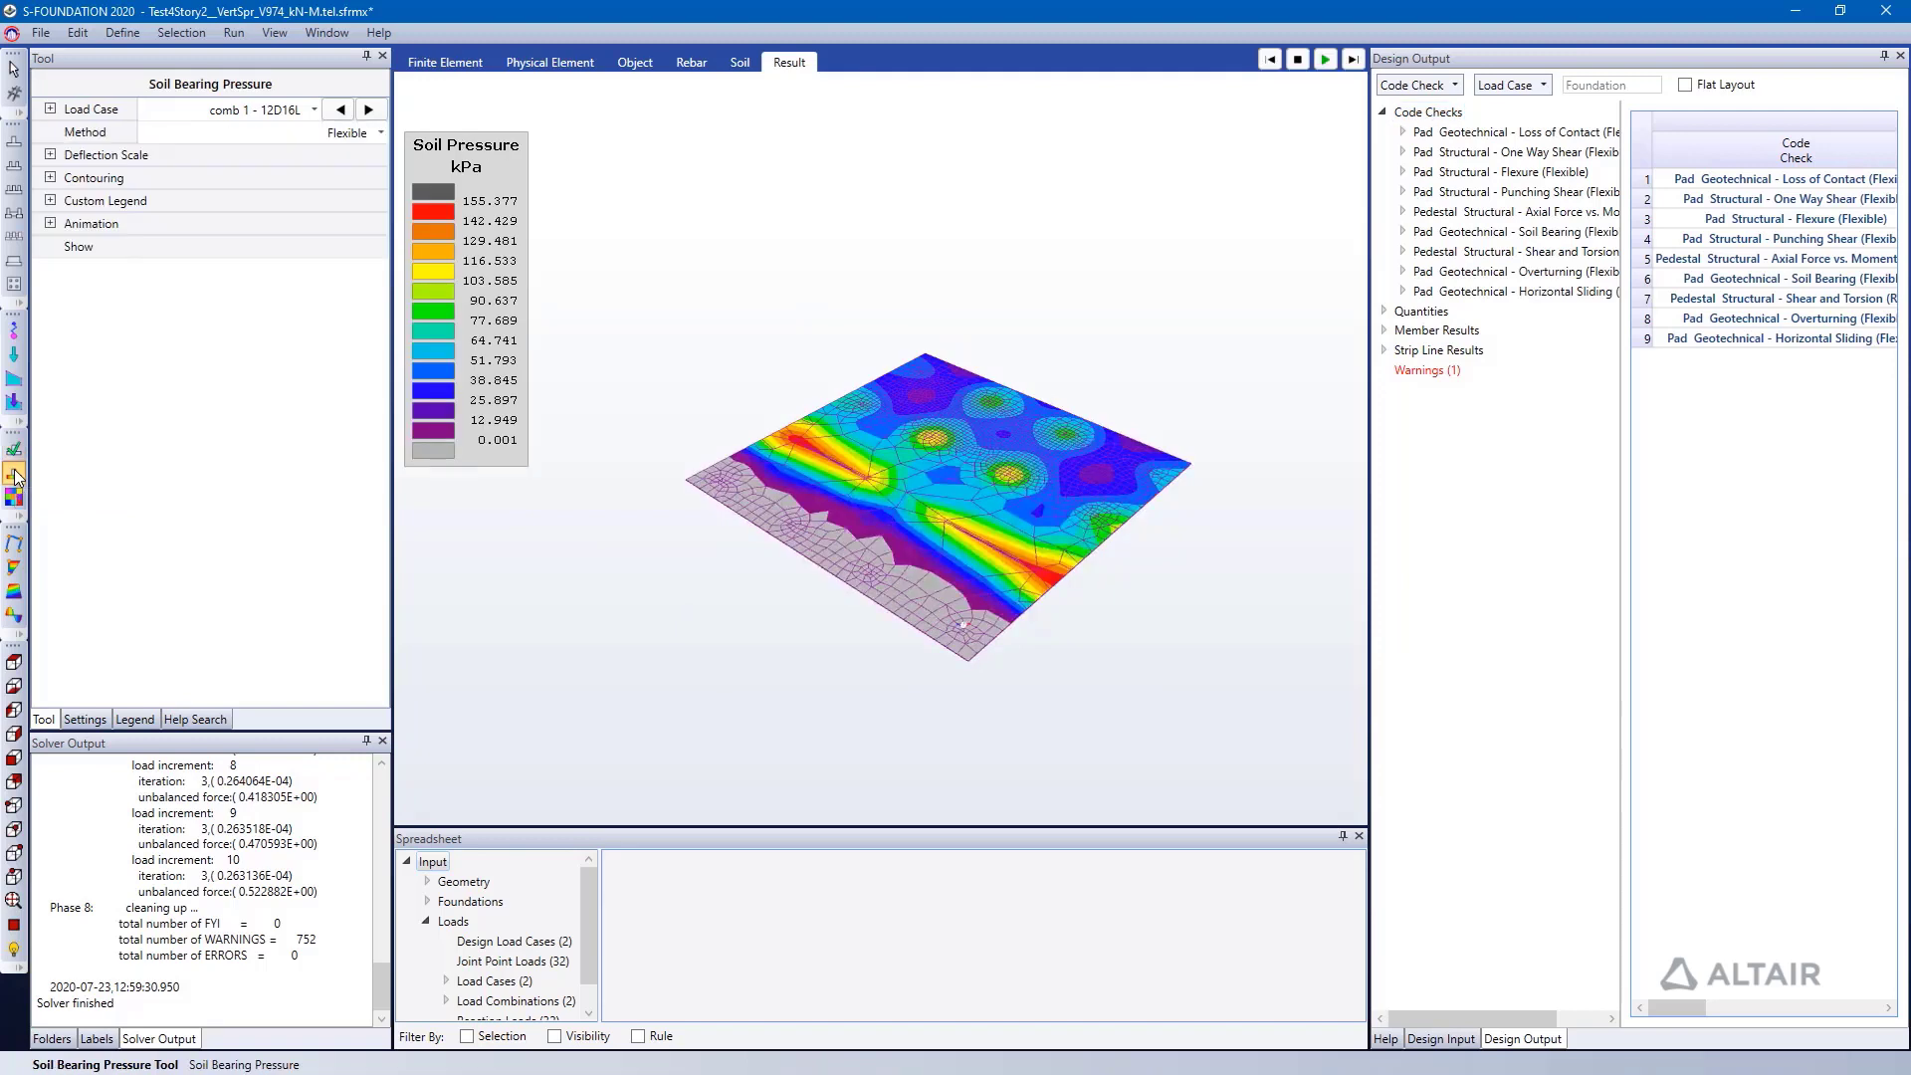